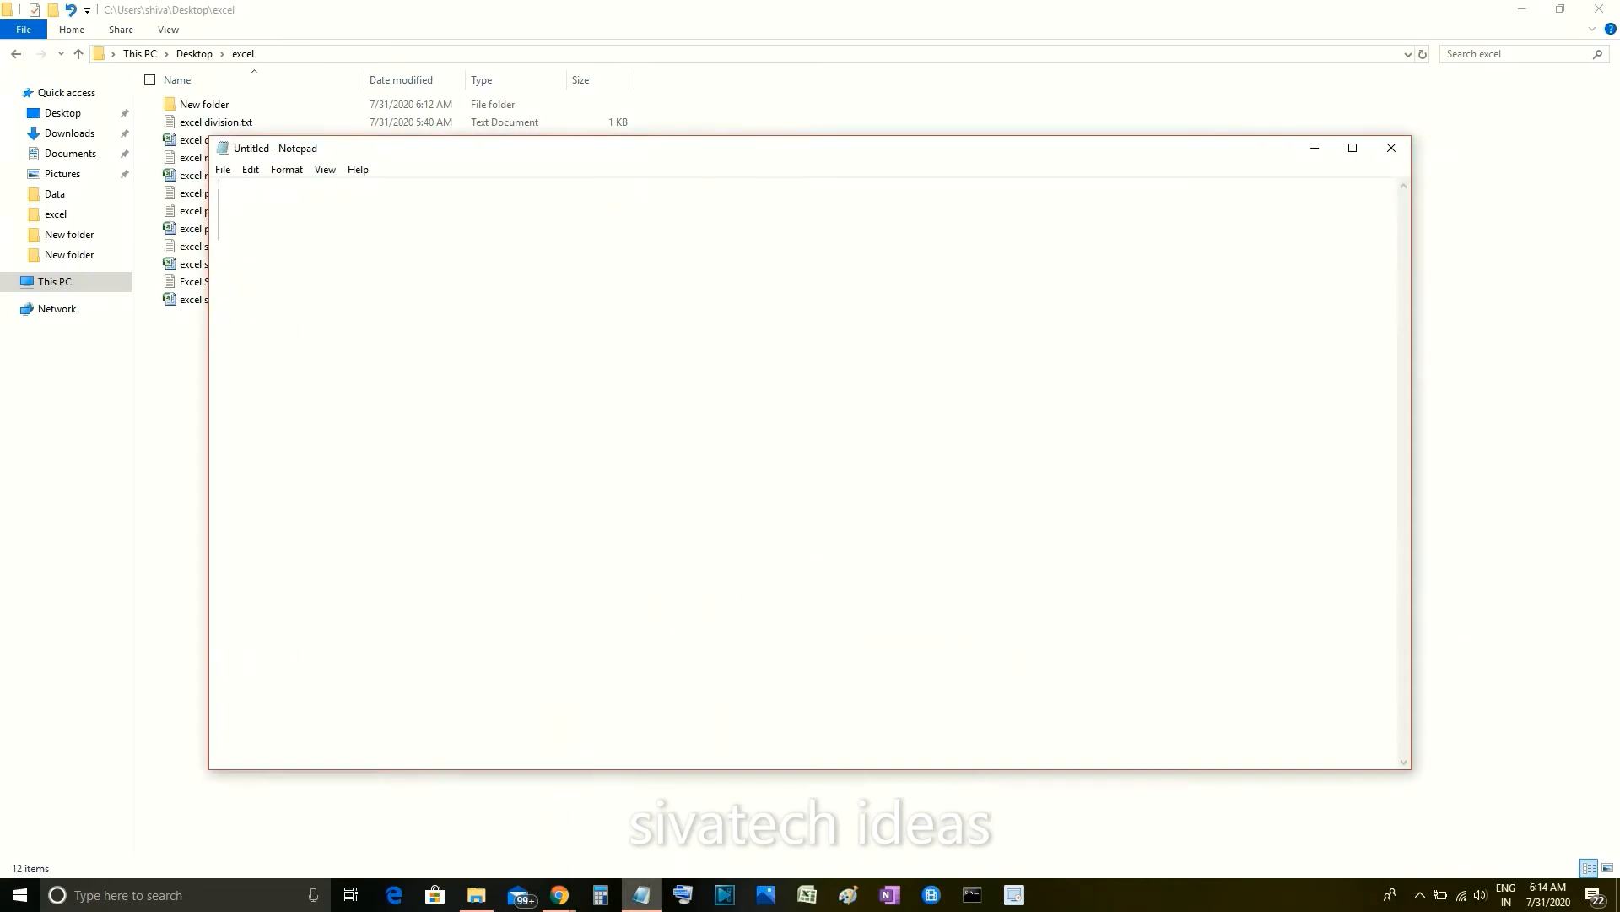
Step: Write the opening words "in this video im going to show the excel formulaes" in the empty note
{"action": "type", "text": "in th"}
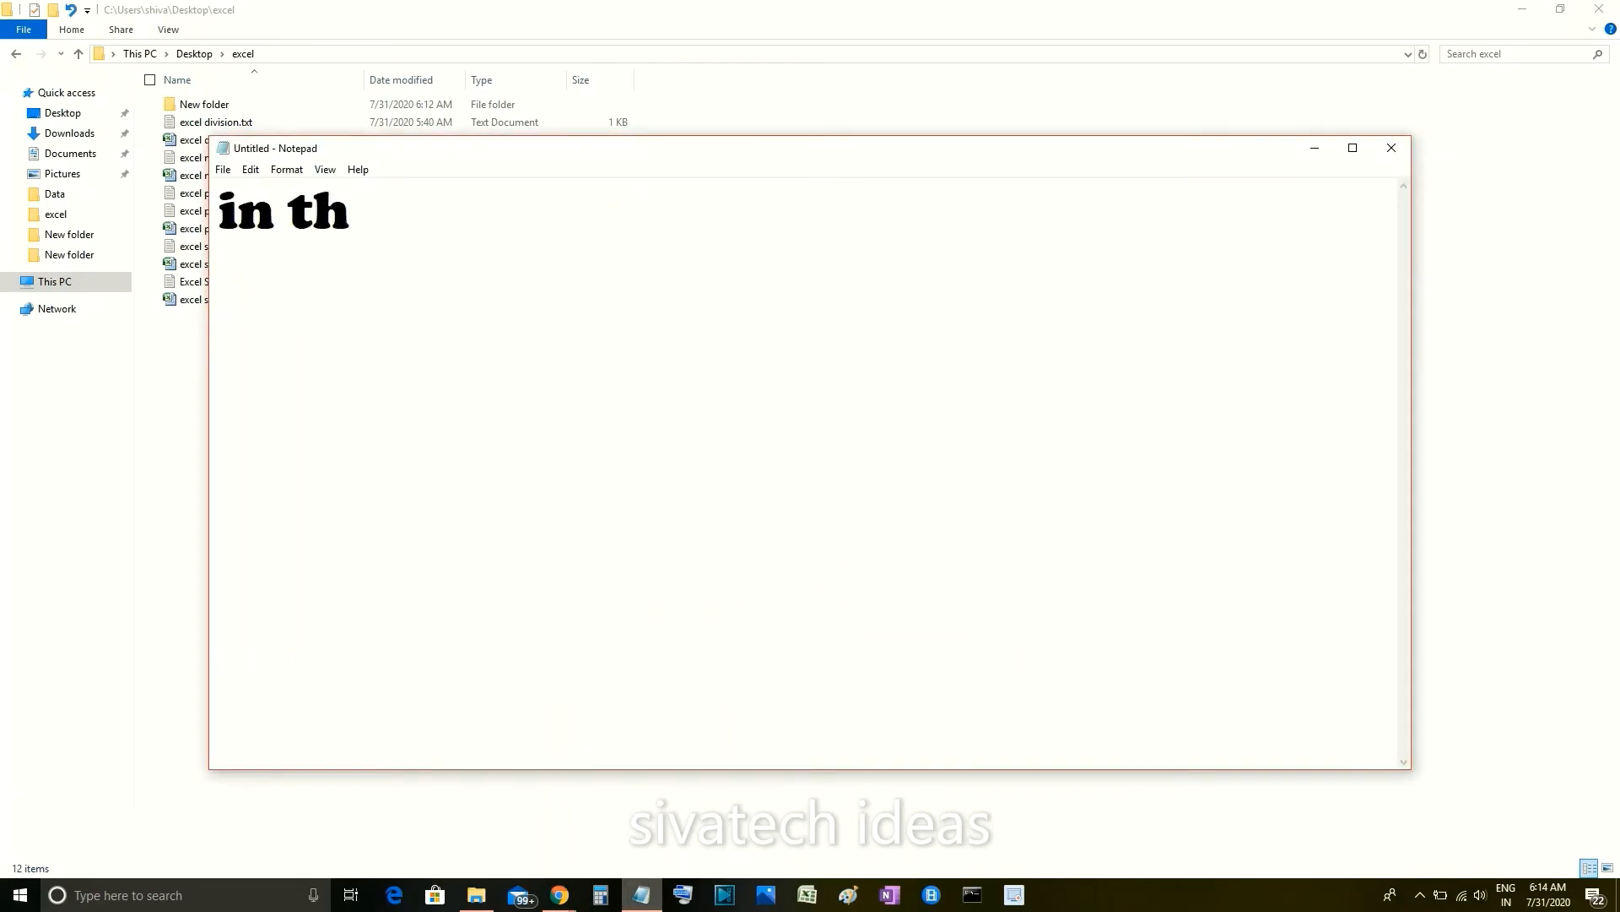
{"action": "type", "text": "is video i"}
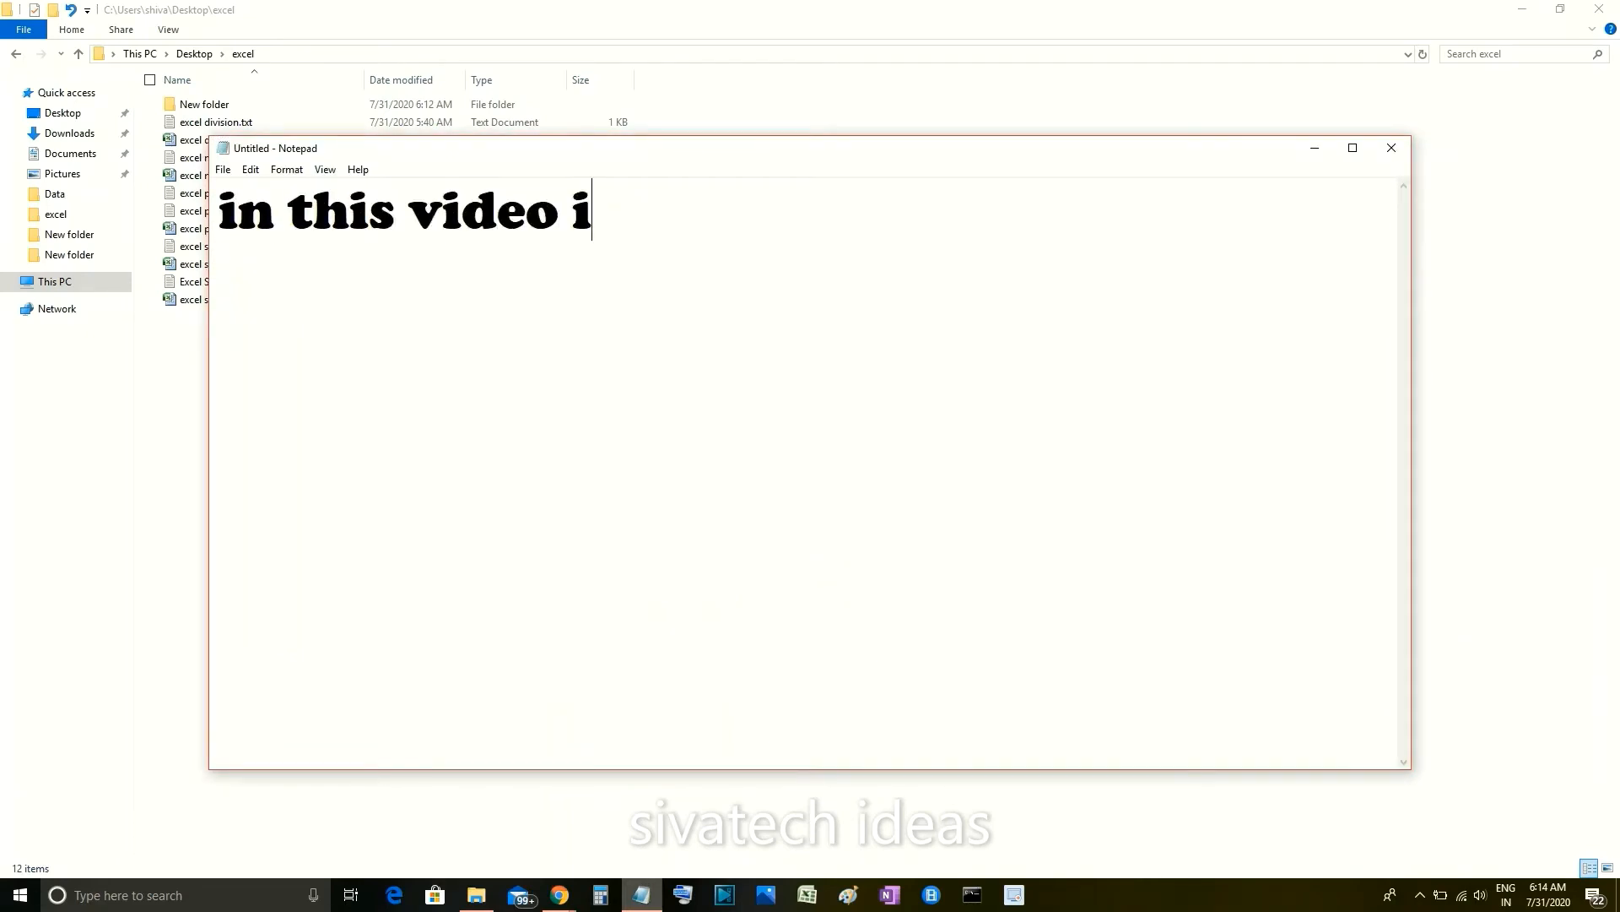
{"action": "type", "text": "m going t"}
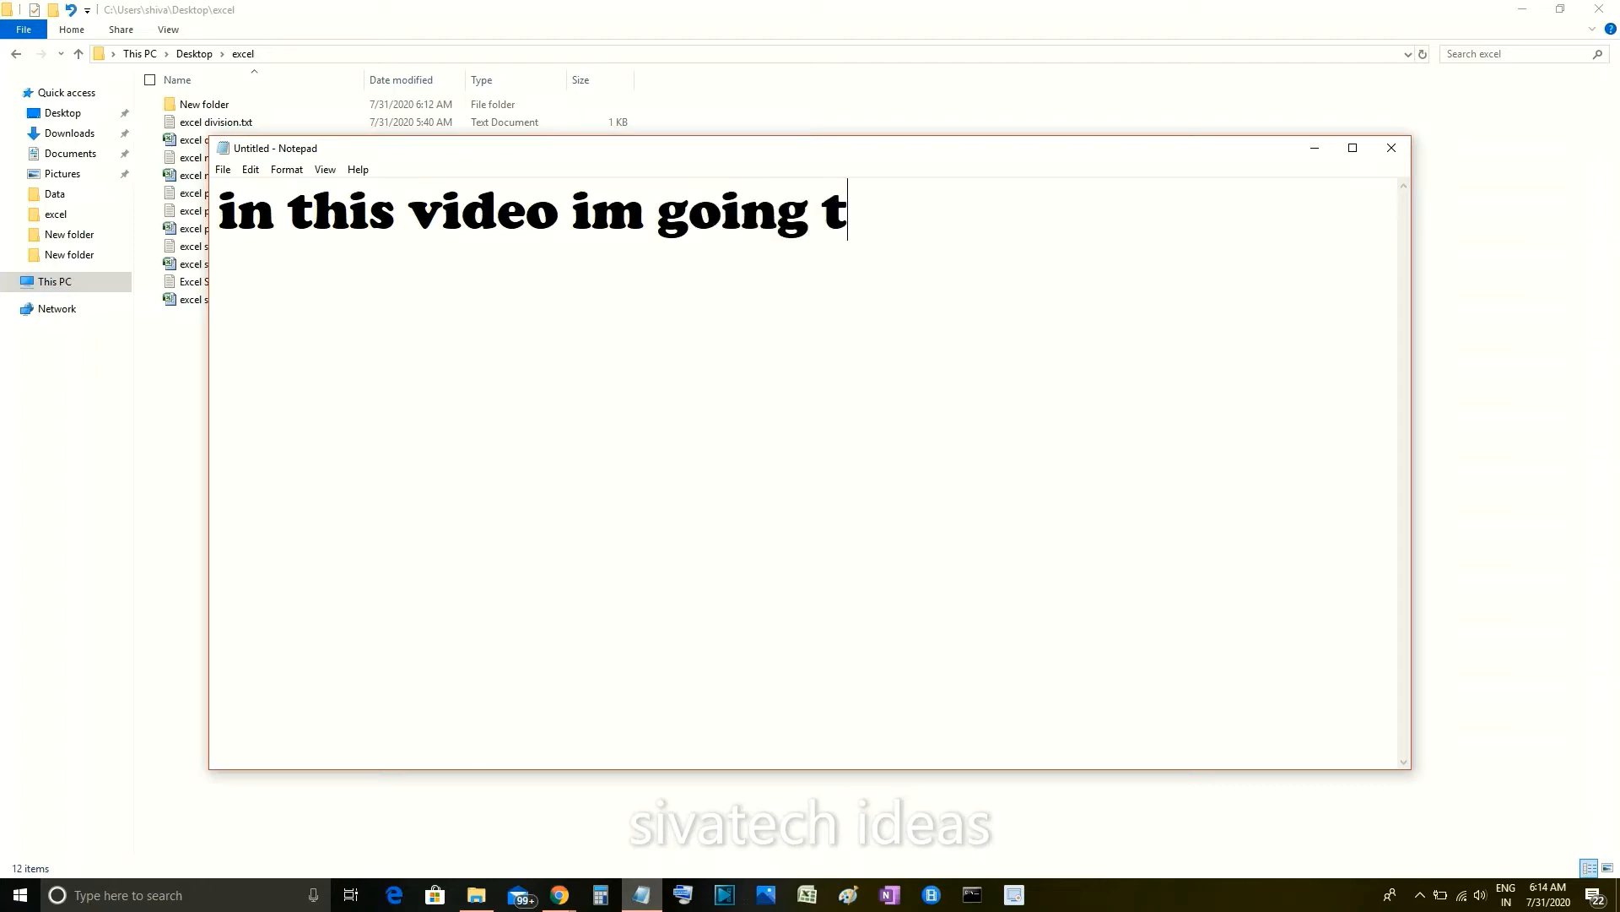
{"action": "type", "text": "o show "}
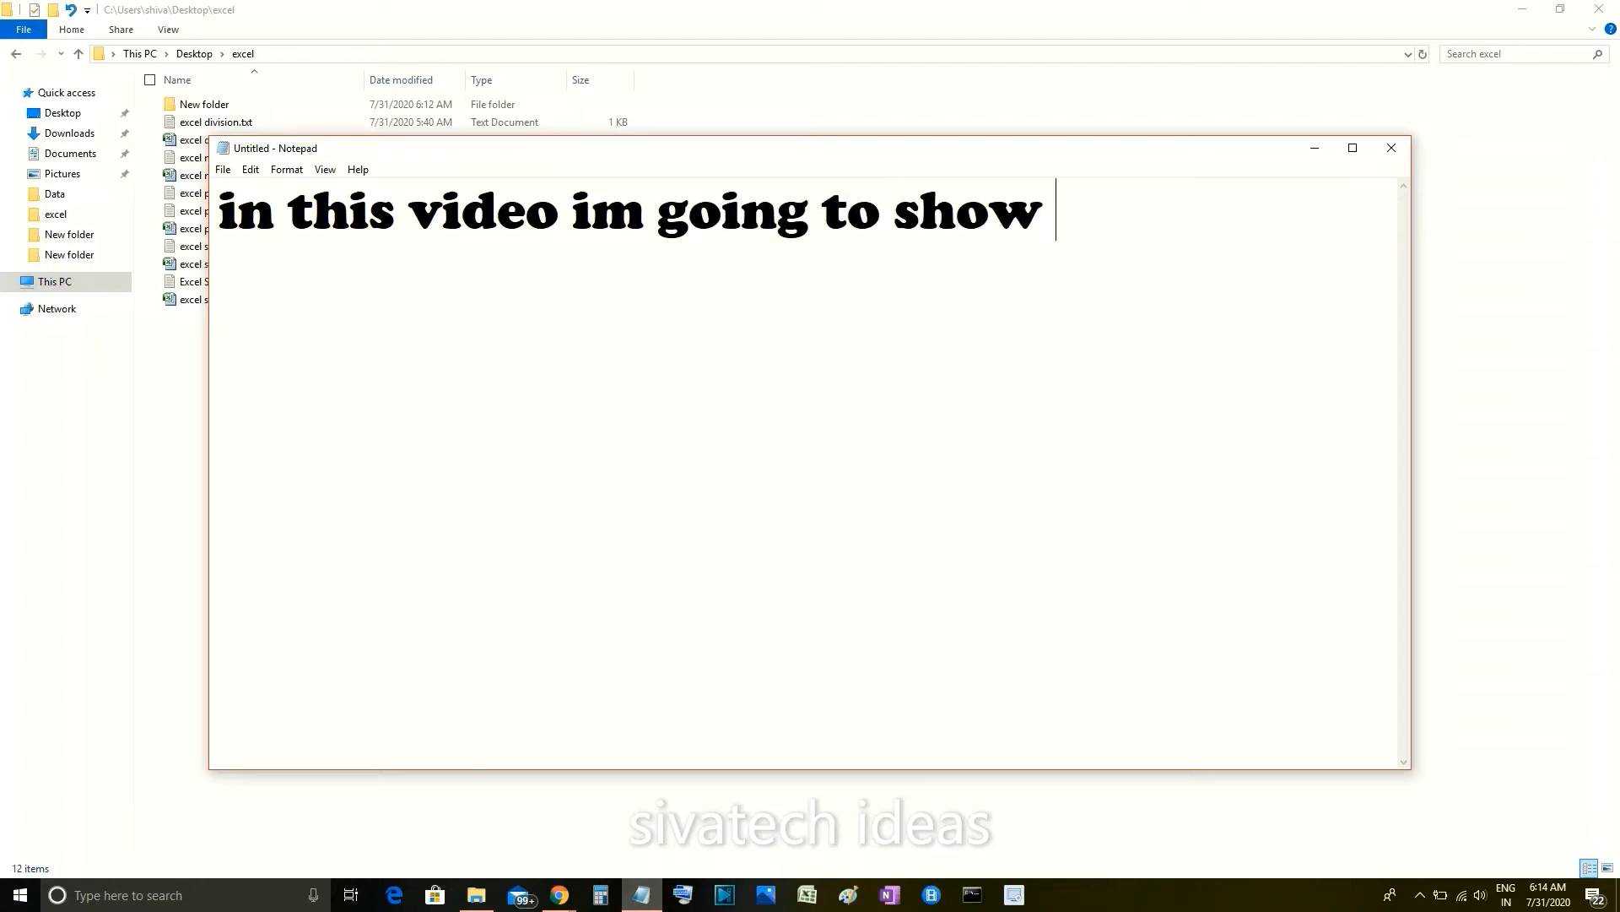
{"action": "type", "text": "the "}
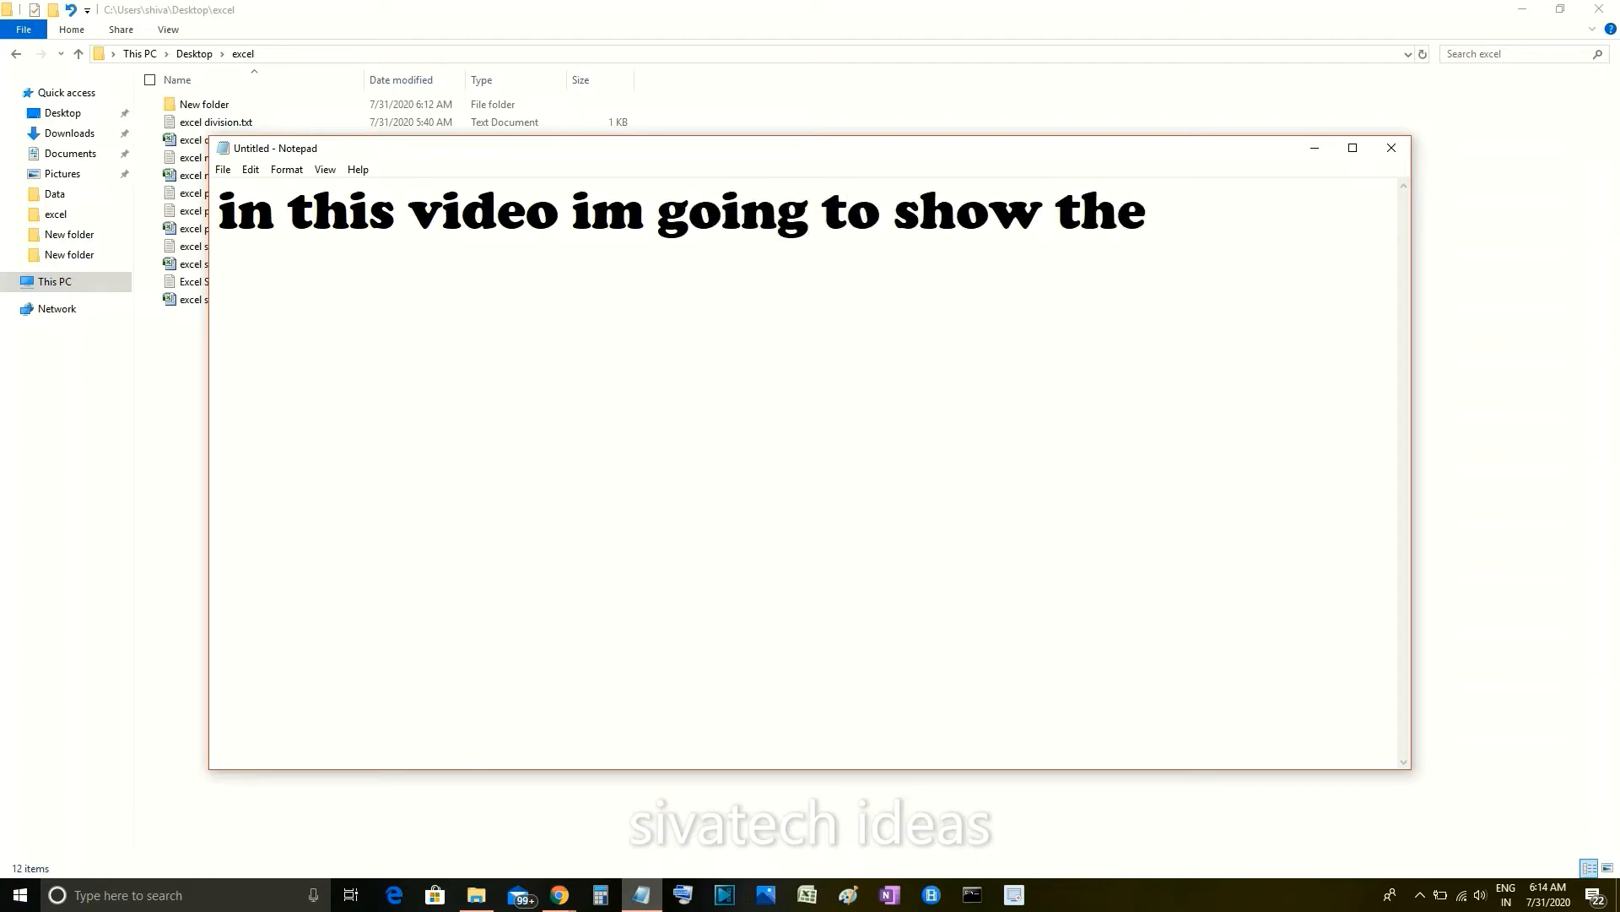
{"action": "type", "text": "excel "}
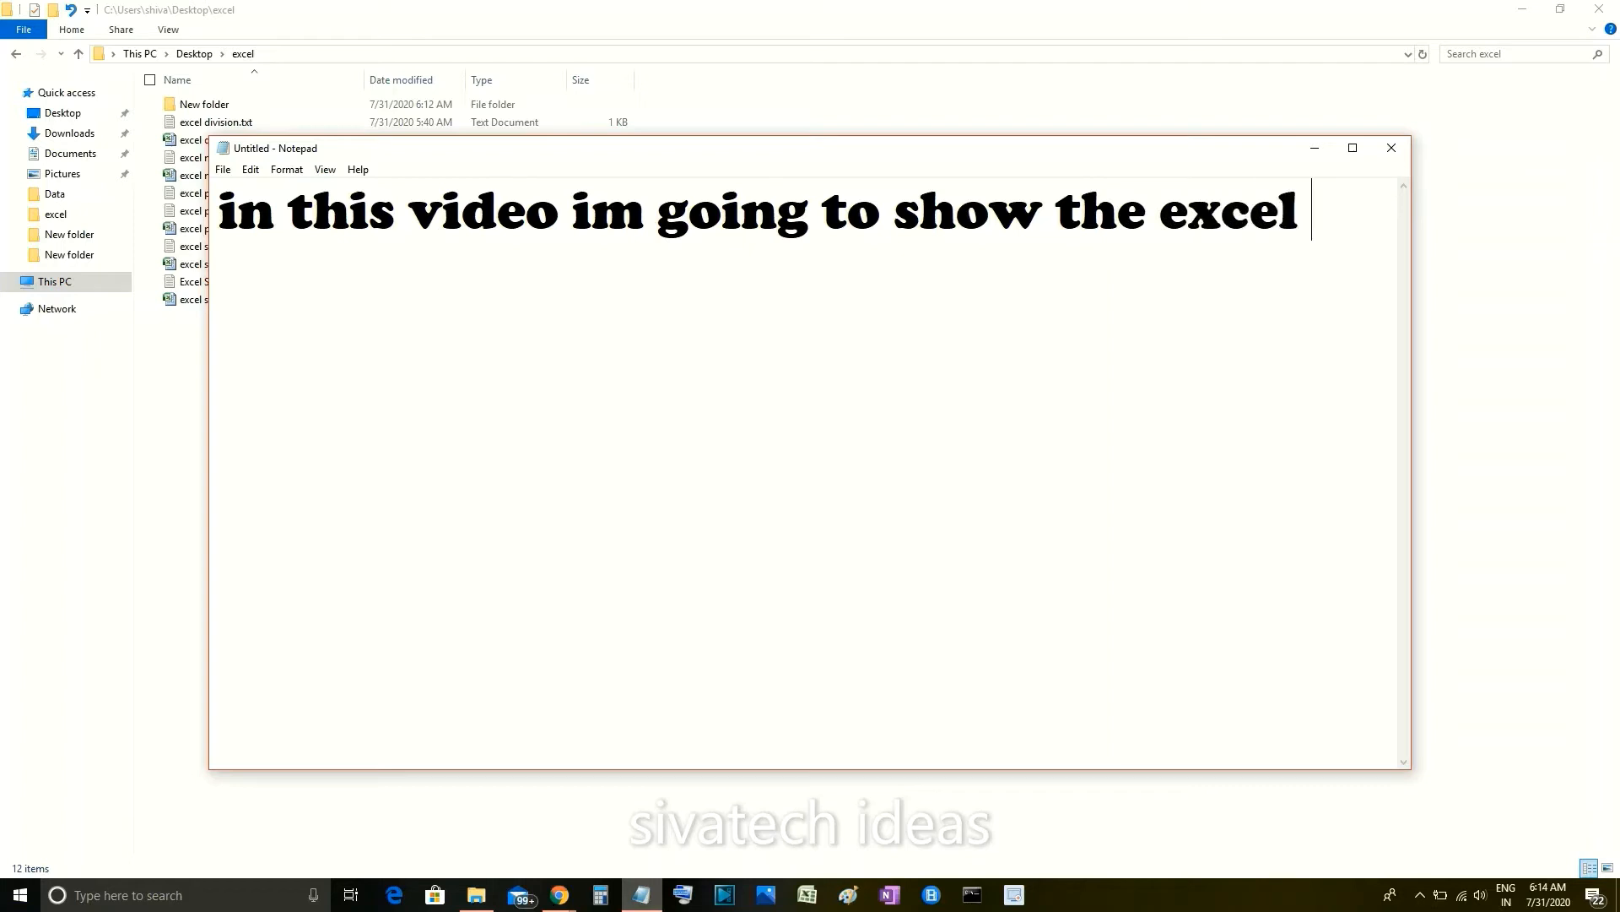
{"action": "type", "text": "formul"}
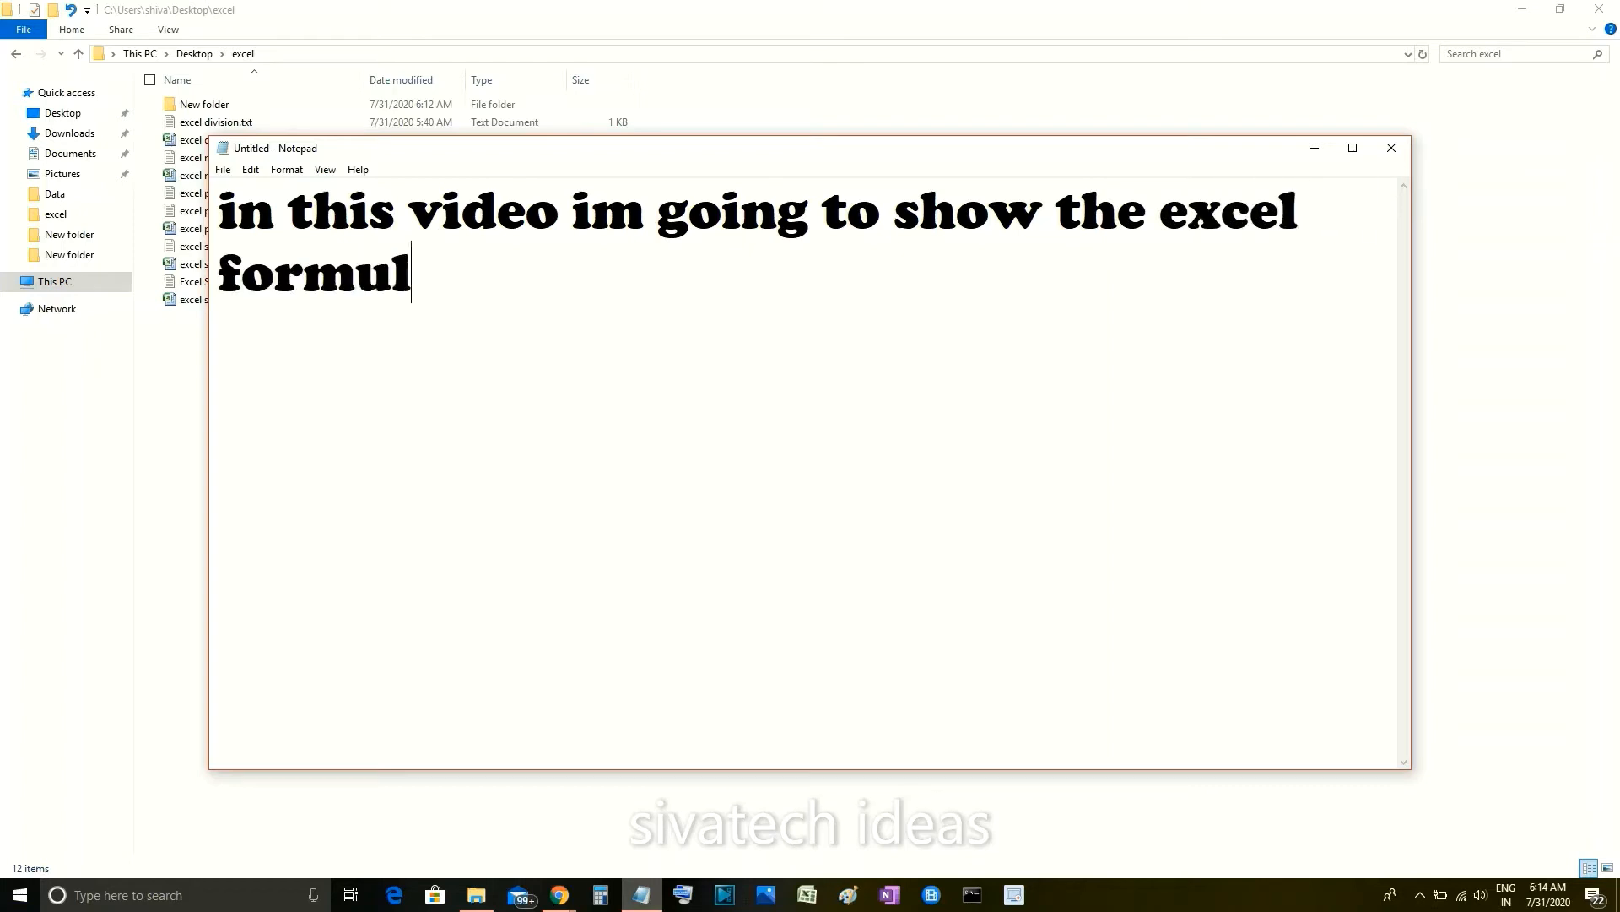
{"action": "type", "text": "aes"}
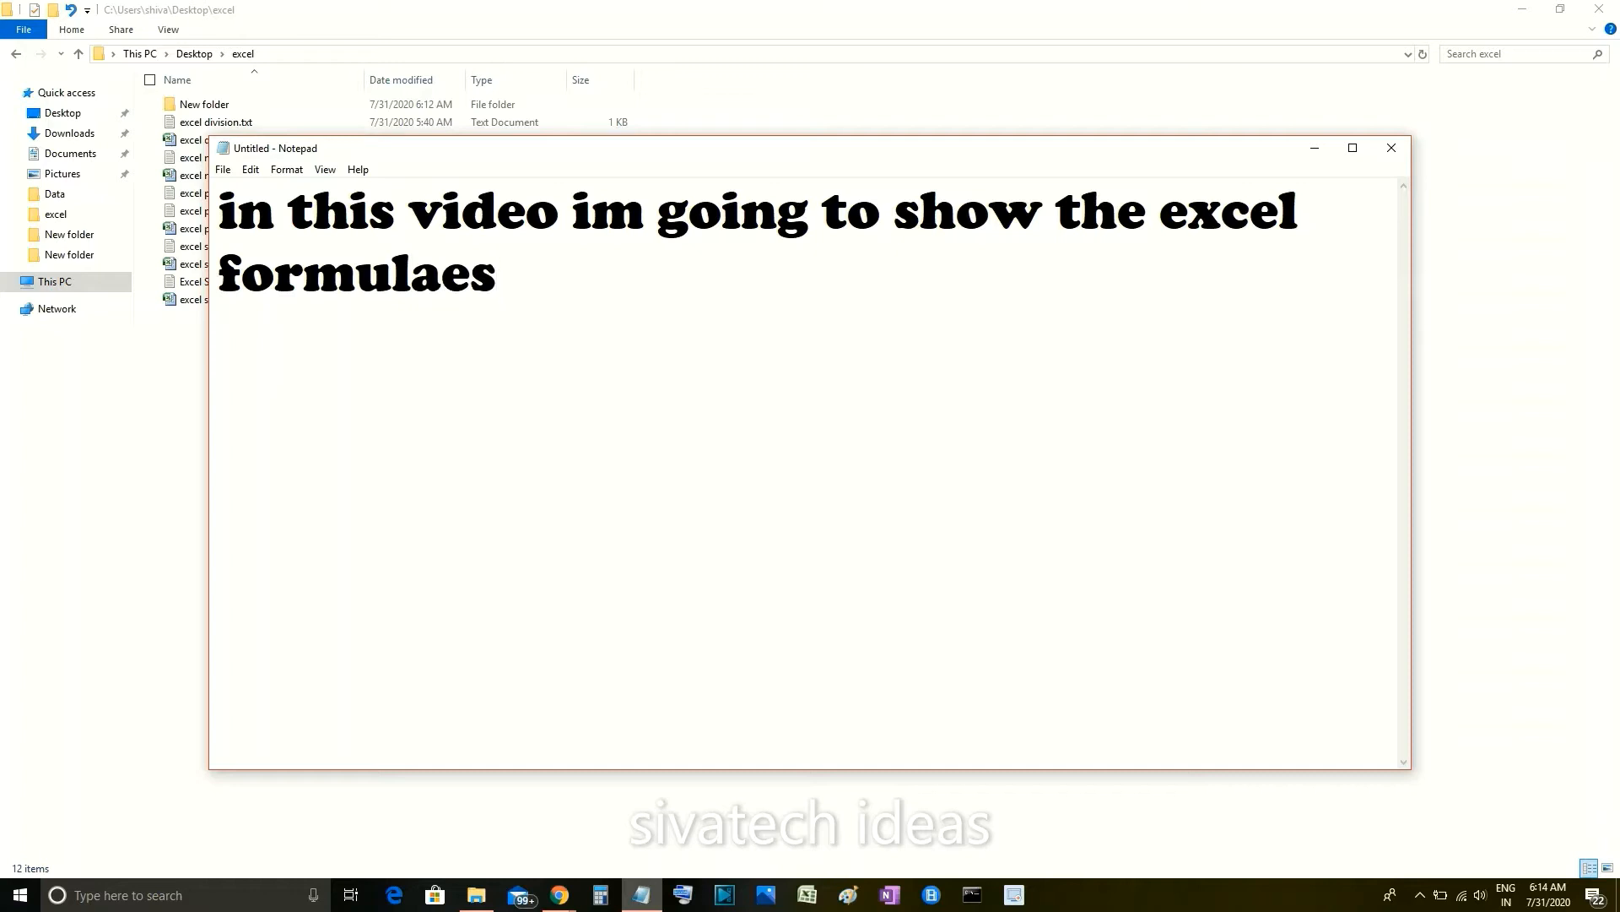
Step: Continue the sentence with "there are 15 formulaes and im going to show it in parts"
{"action": "type", "text": " there are "}
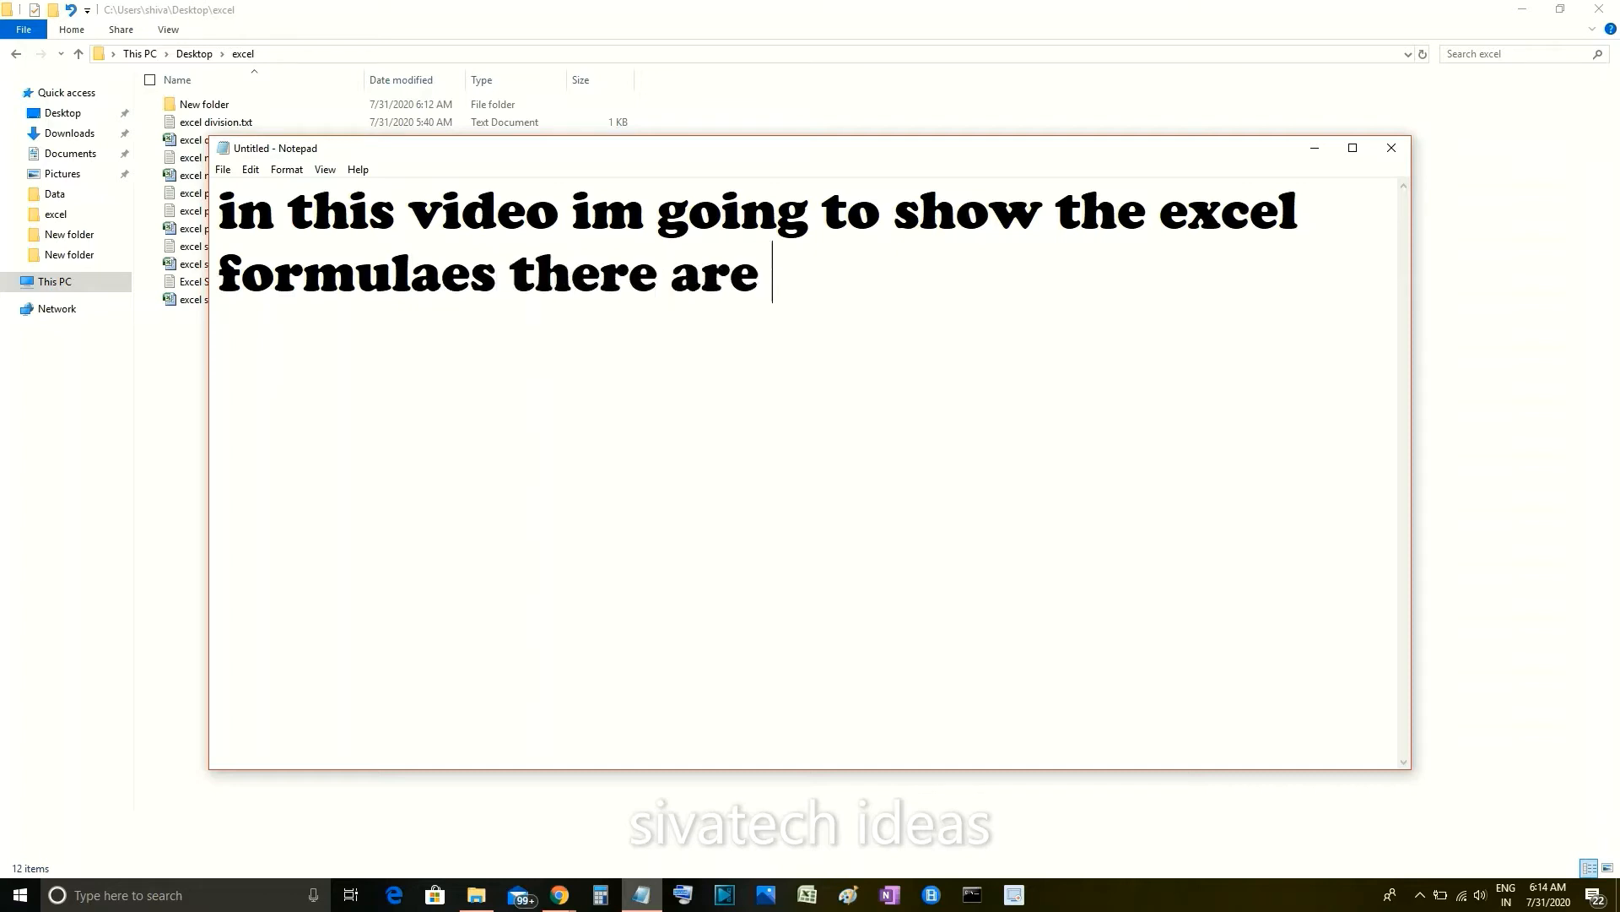
{"action": "type", "text": "15 formula"}
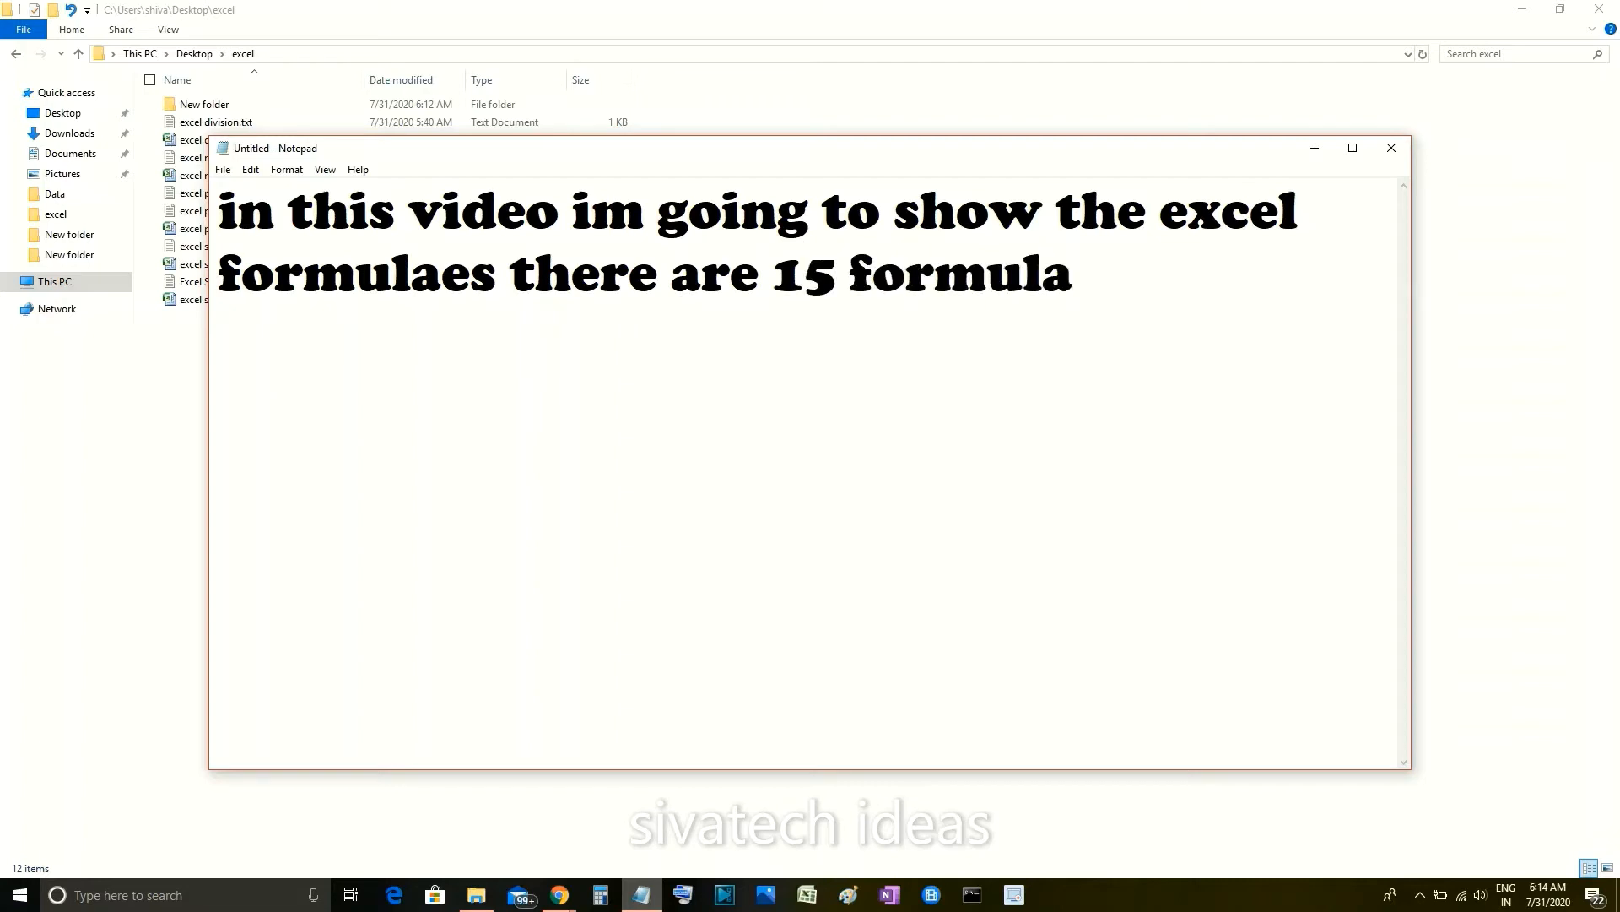
{"action": "type", "text": "es and im "}
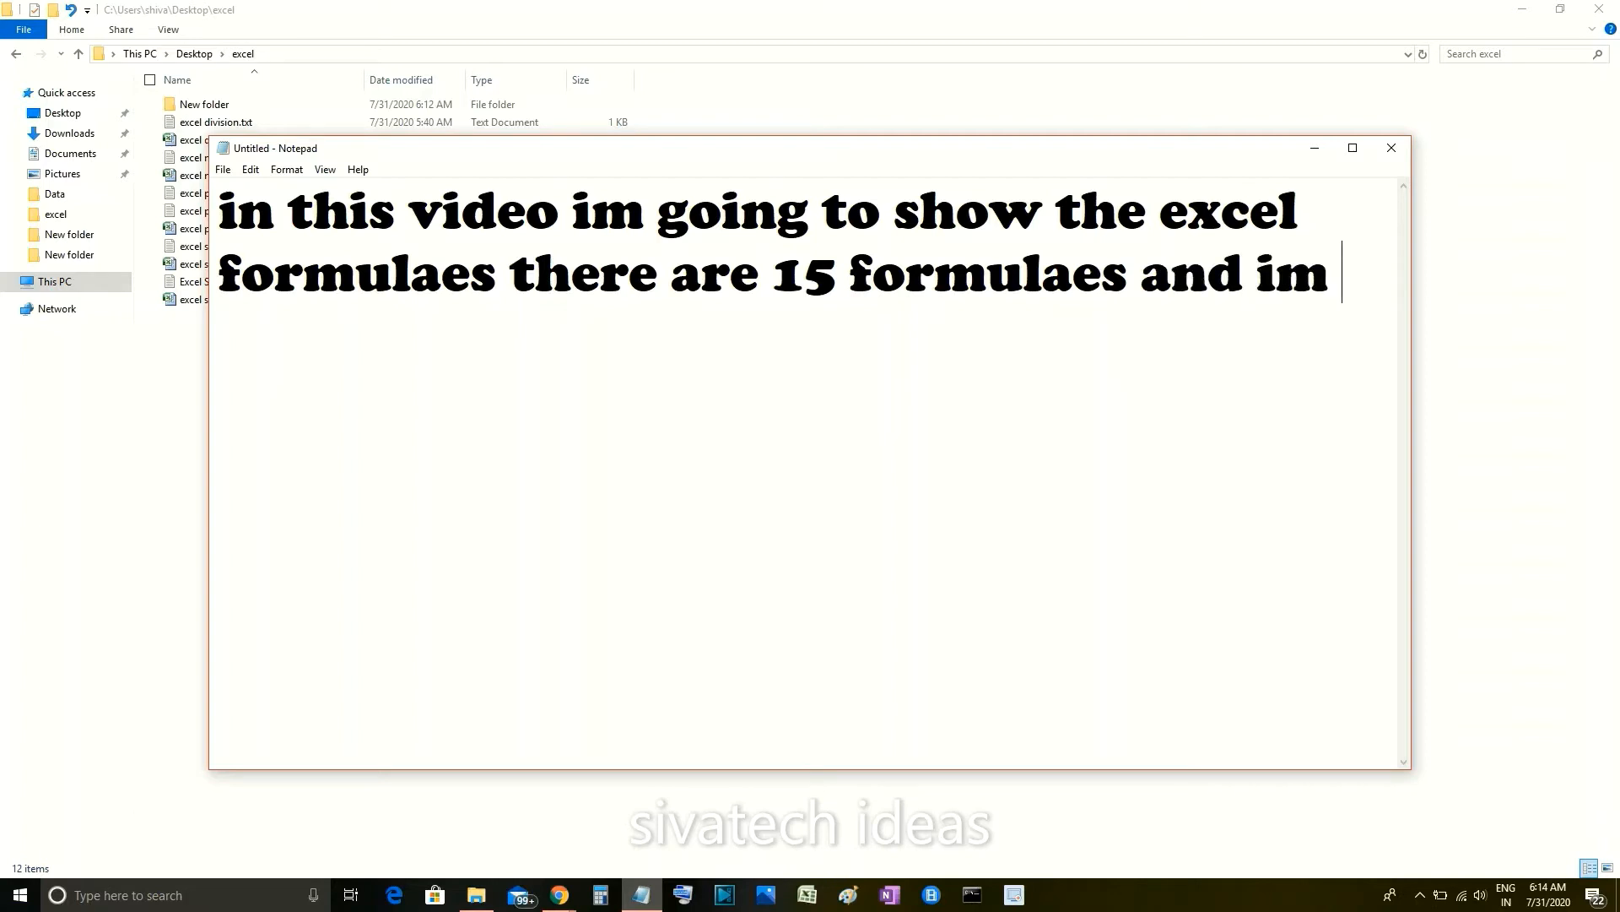
{"action": "type", "text": "going to "}
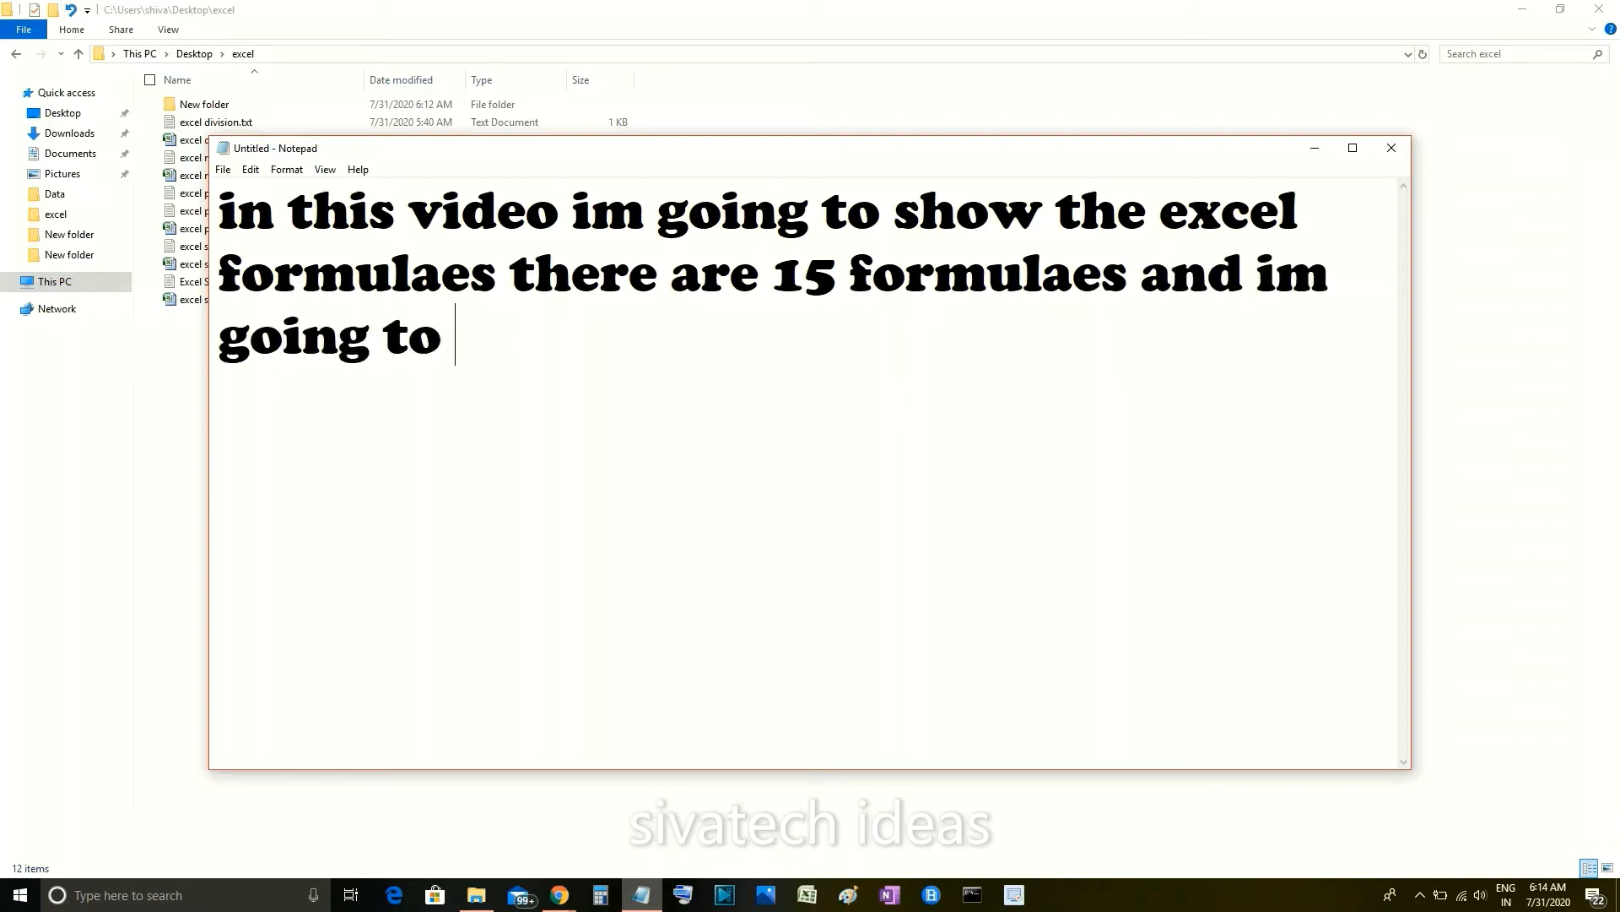
{"action": "type", "text": "show it"}
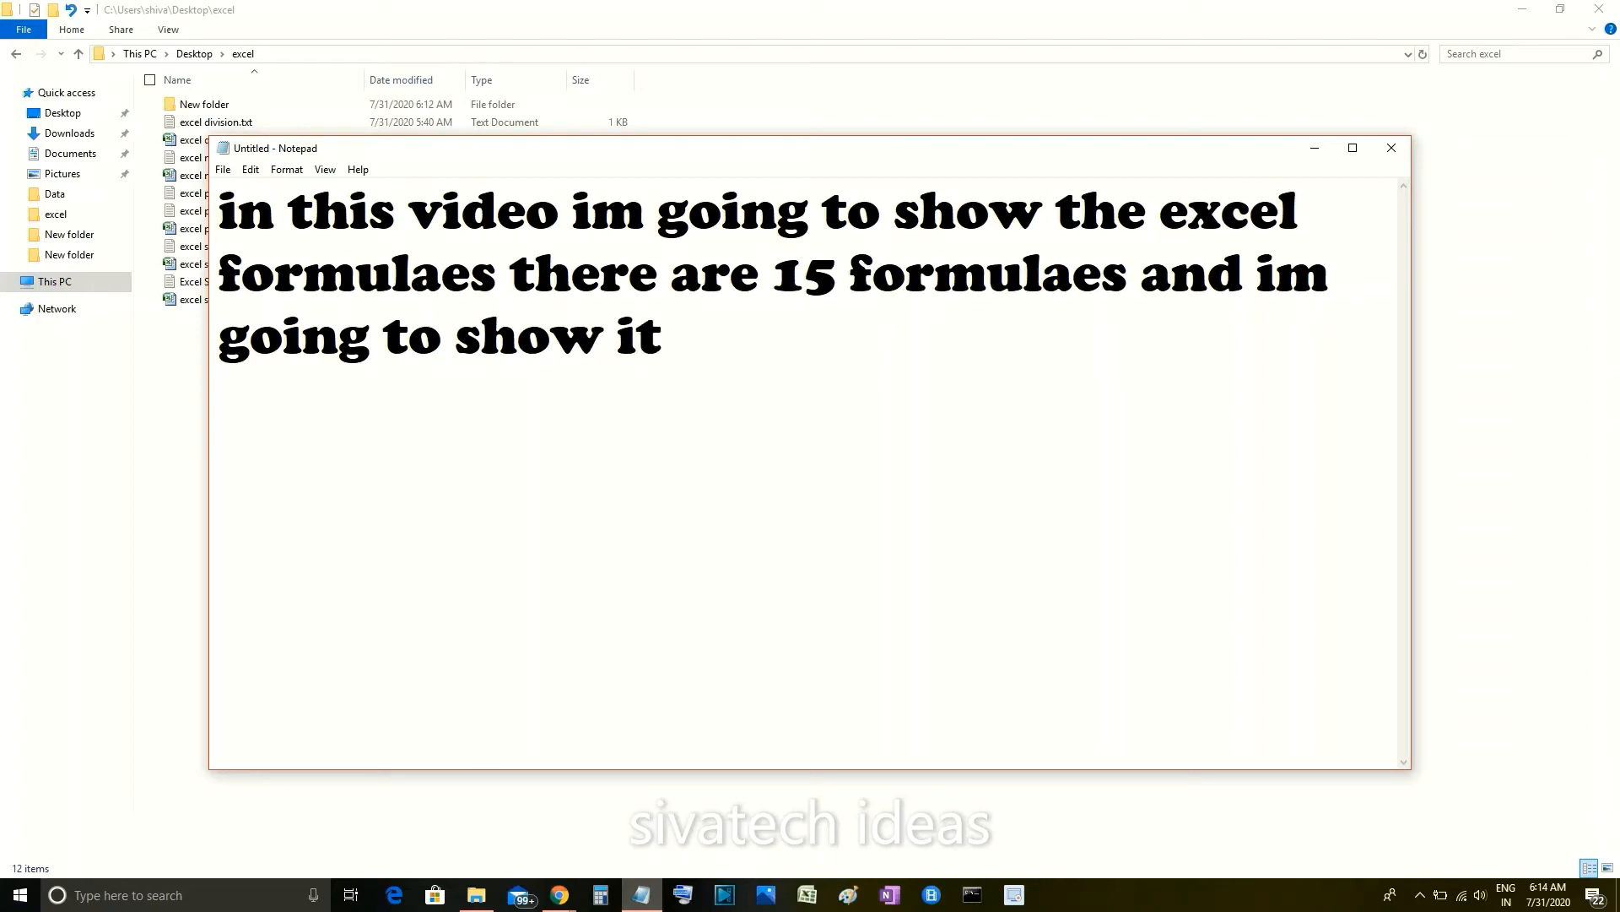
{"action": "type", "text": " in part"}
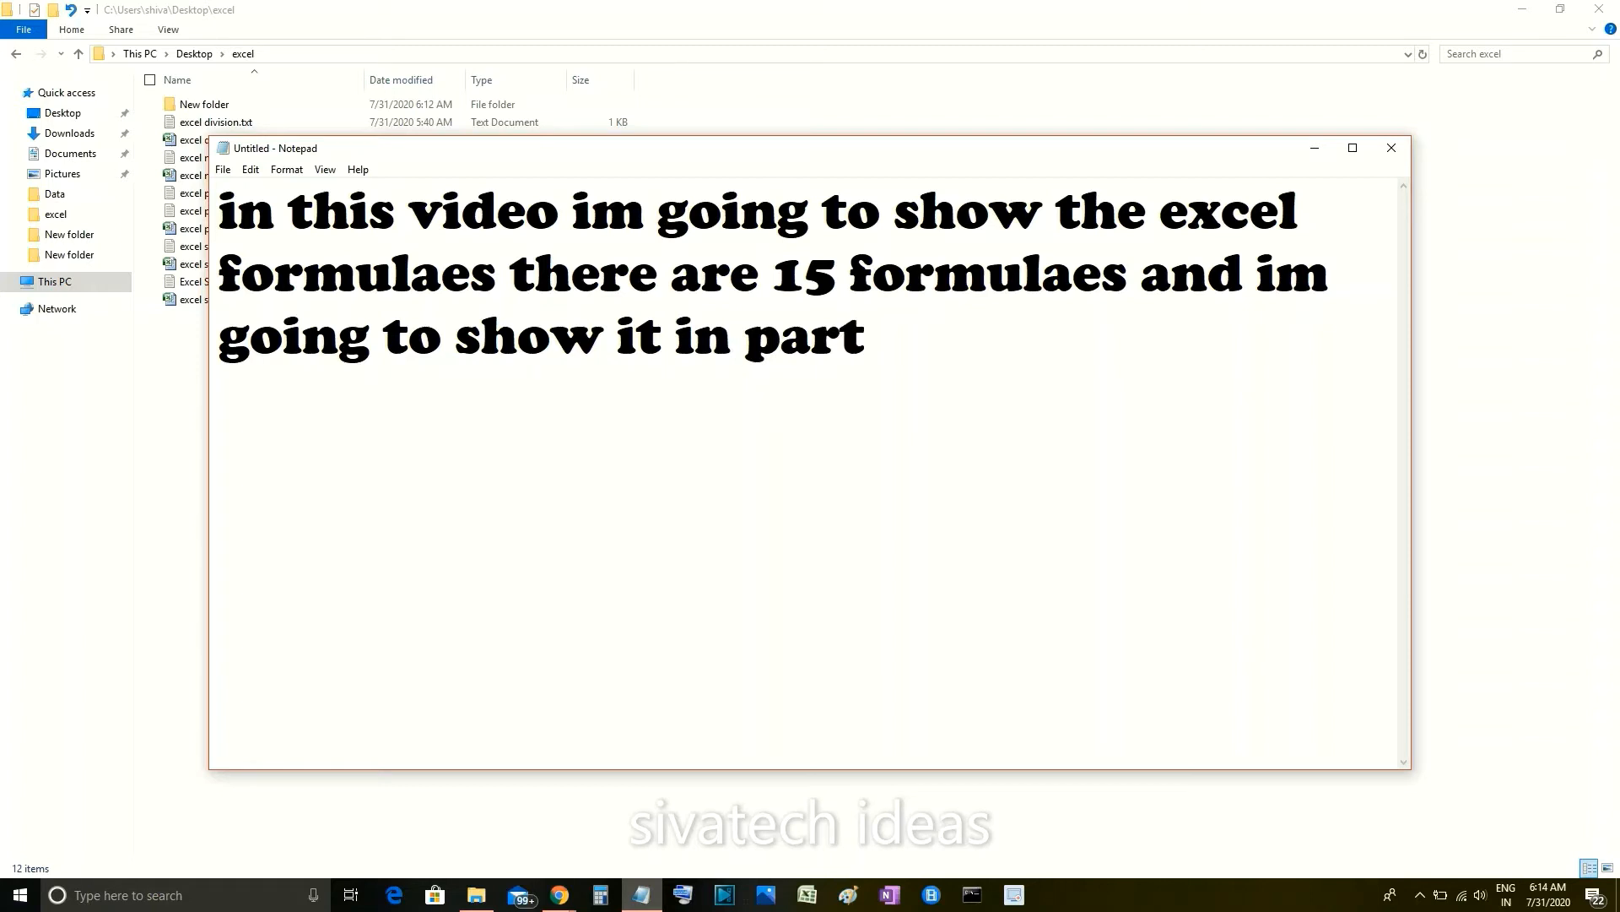
{"action": "type", "text": "s o"}
{"action": "key", "text": "BackSpace"}
Step: Finish the introduction with "in first part im going to show 5 formulaes which are"
{"action": "type", "text": "in "}
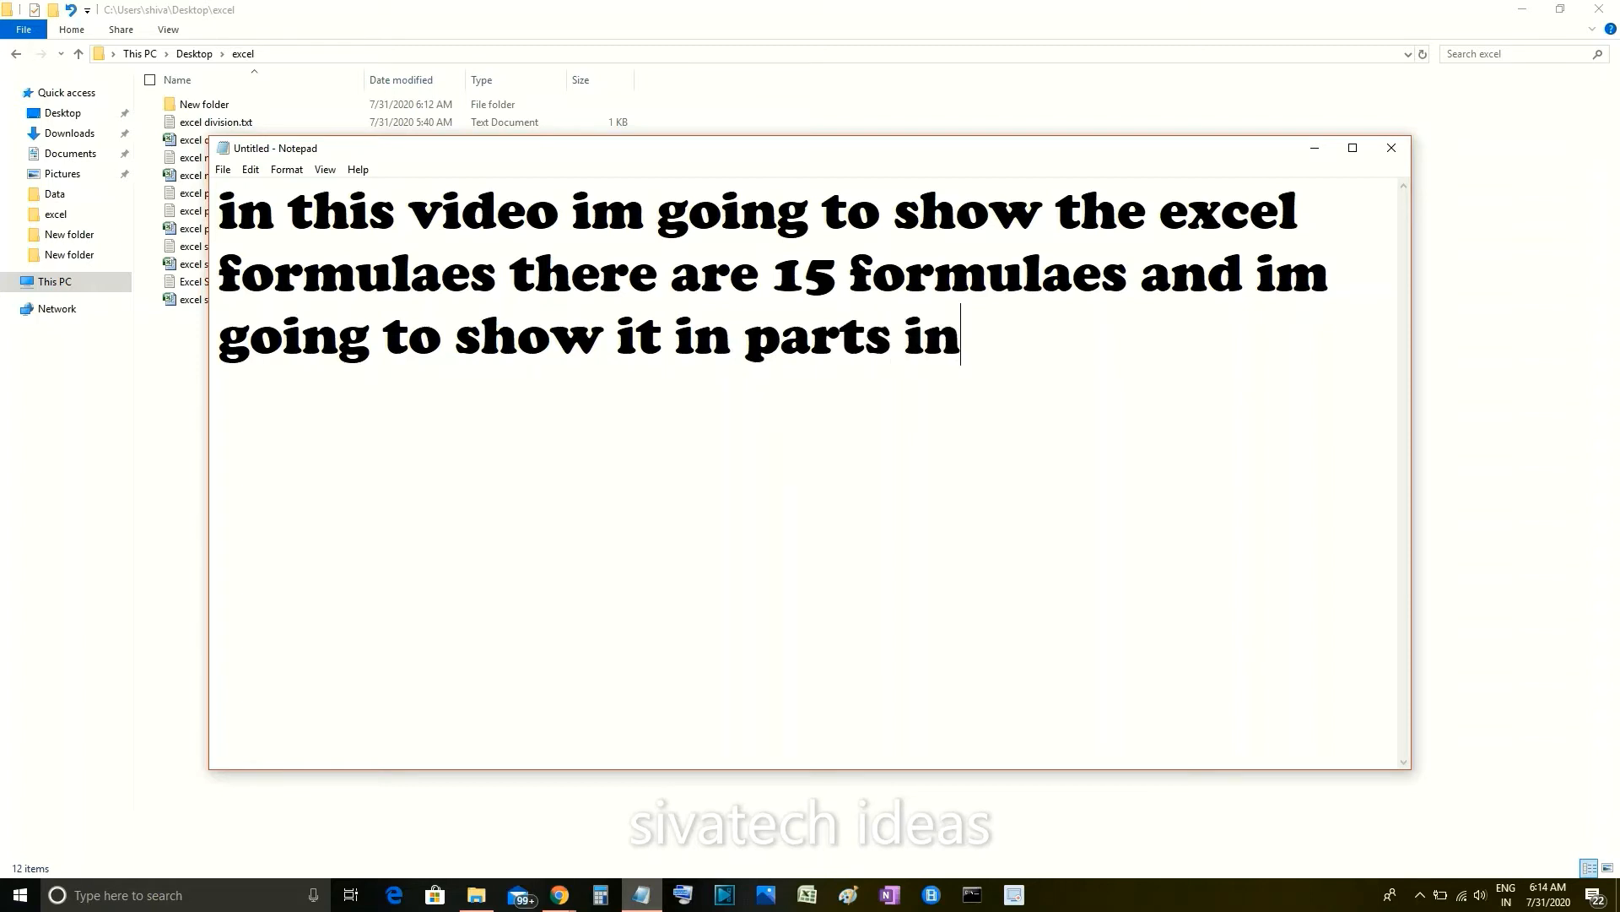
{"action": "type", "text": "first "}
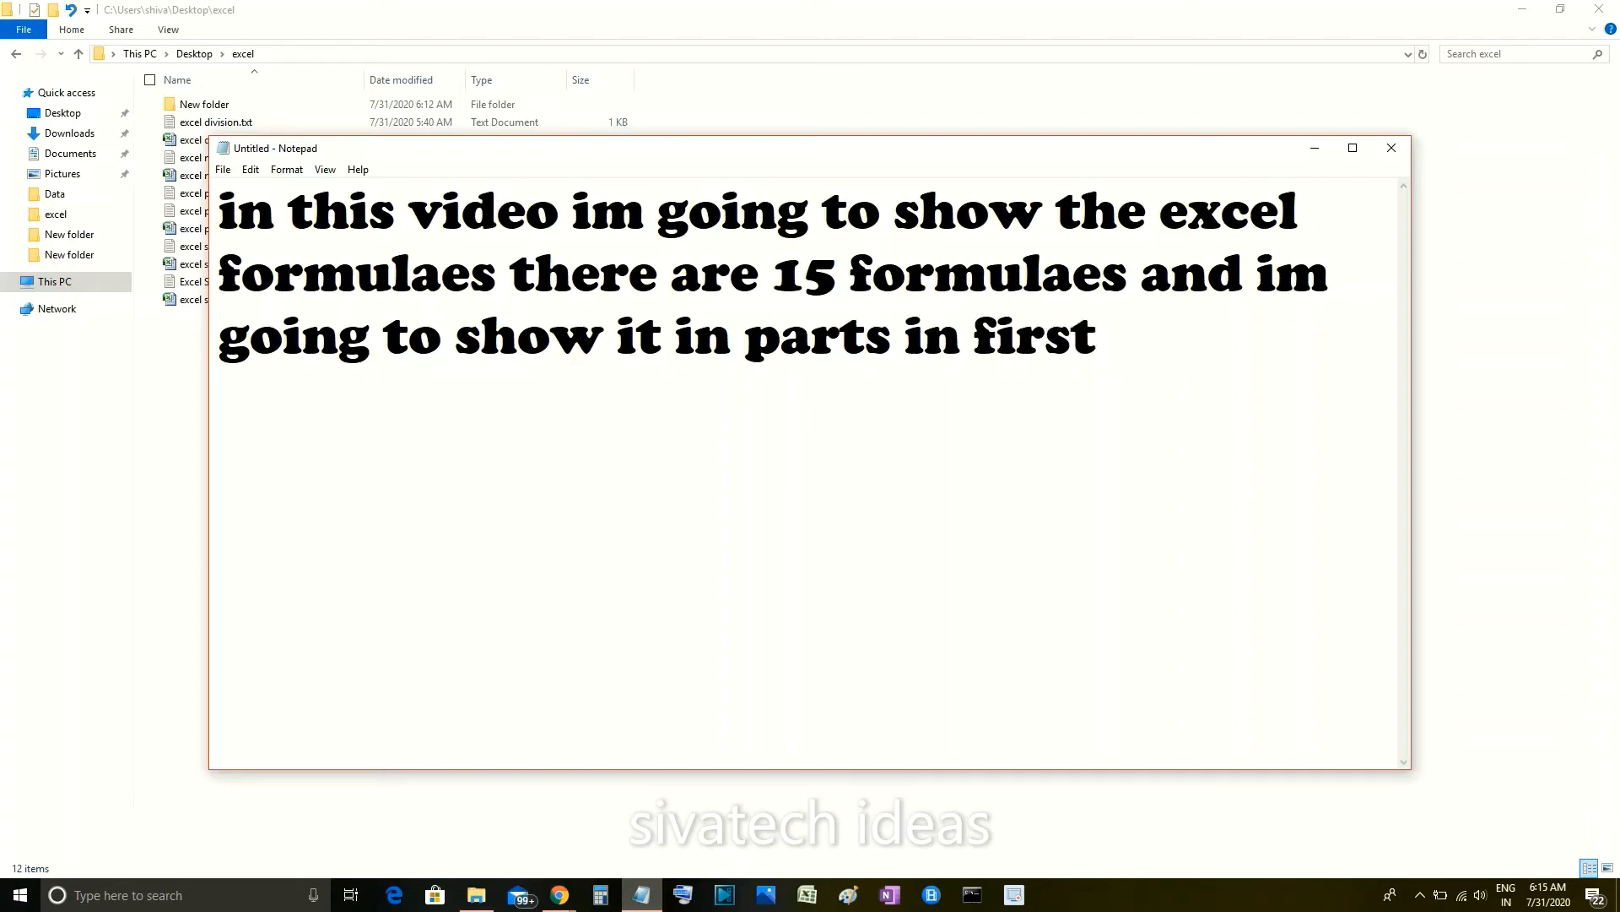
{"action": "type", "text": "part im"}
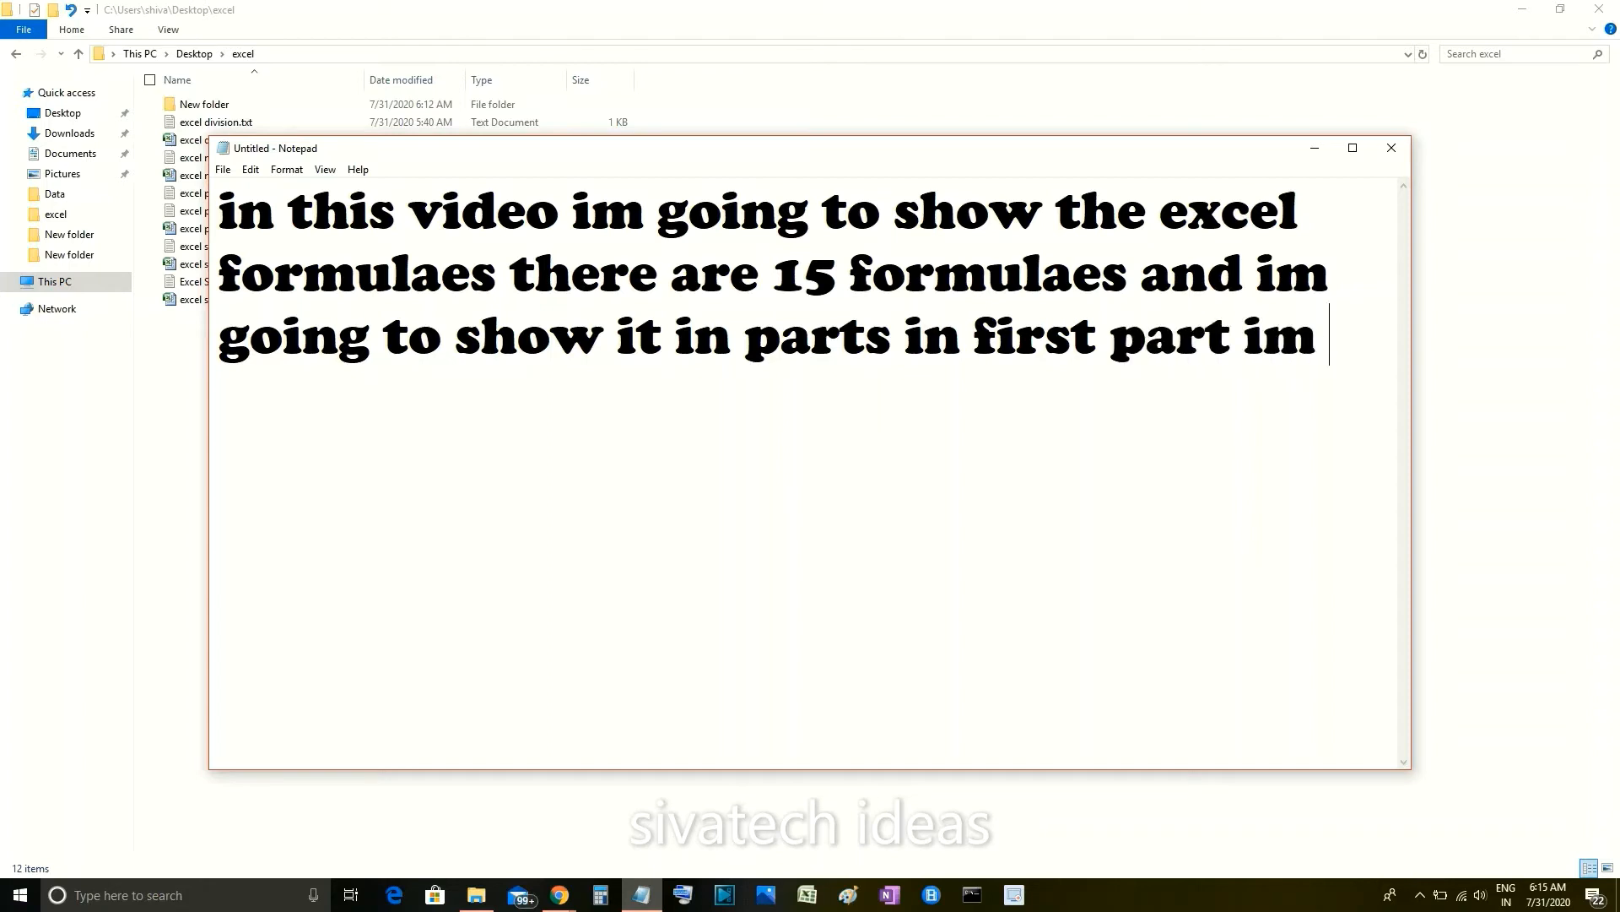
{"action": "type", "text": " going t"}
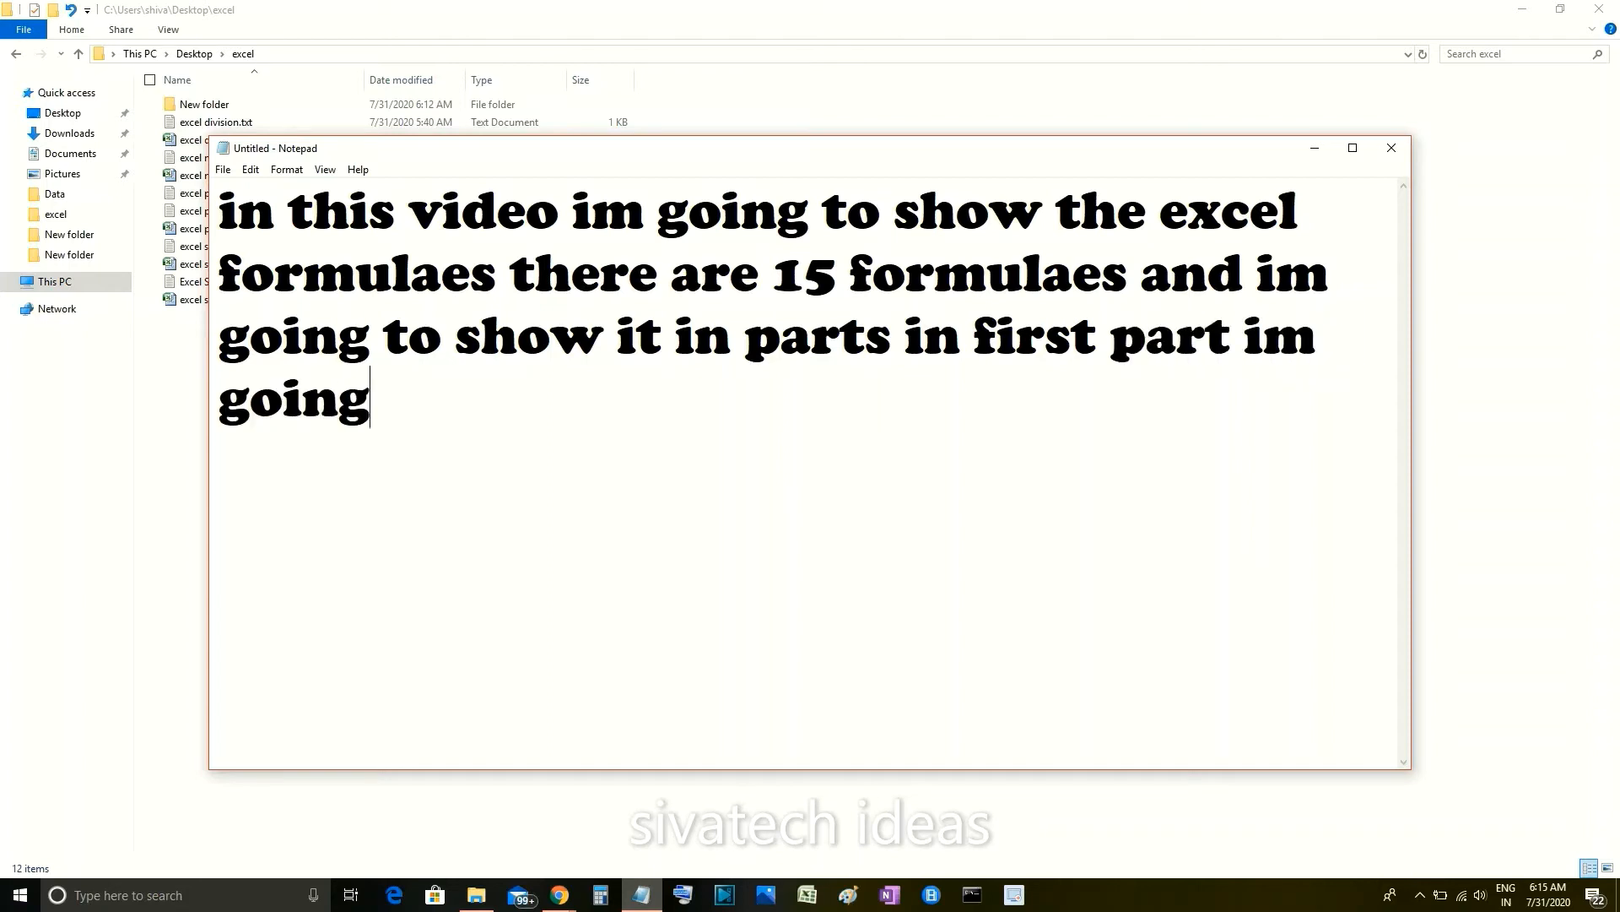
{"action": "type", "text": "o show "}
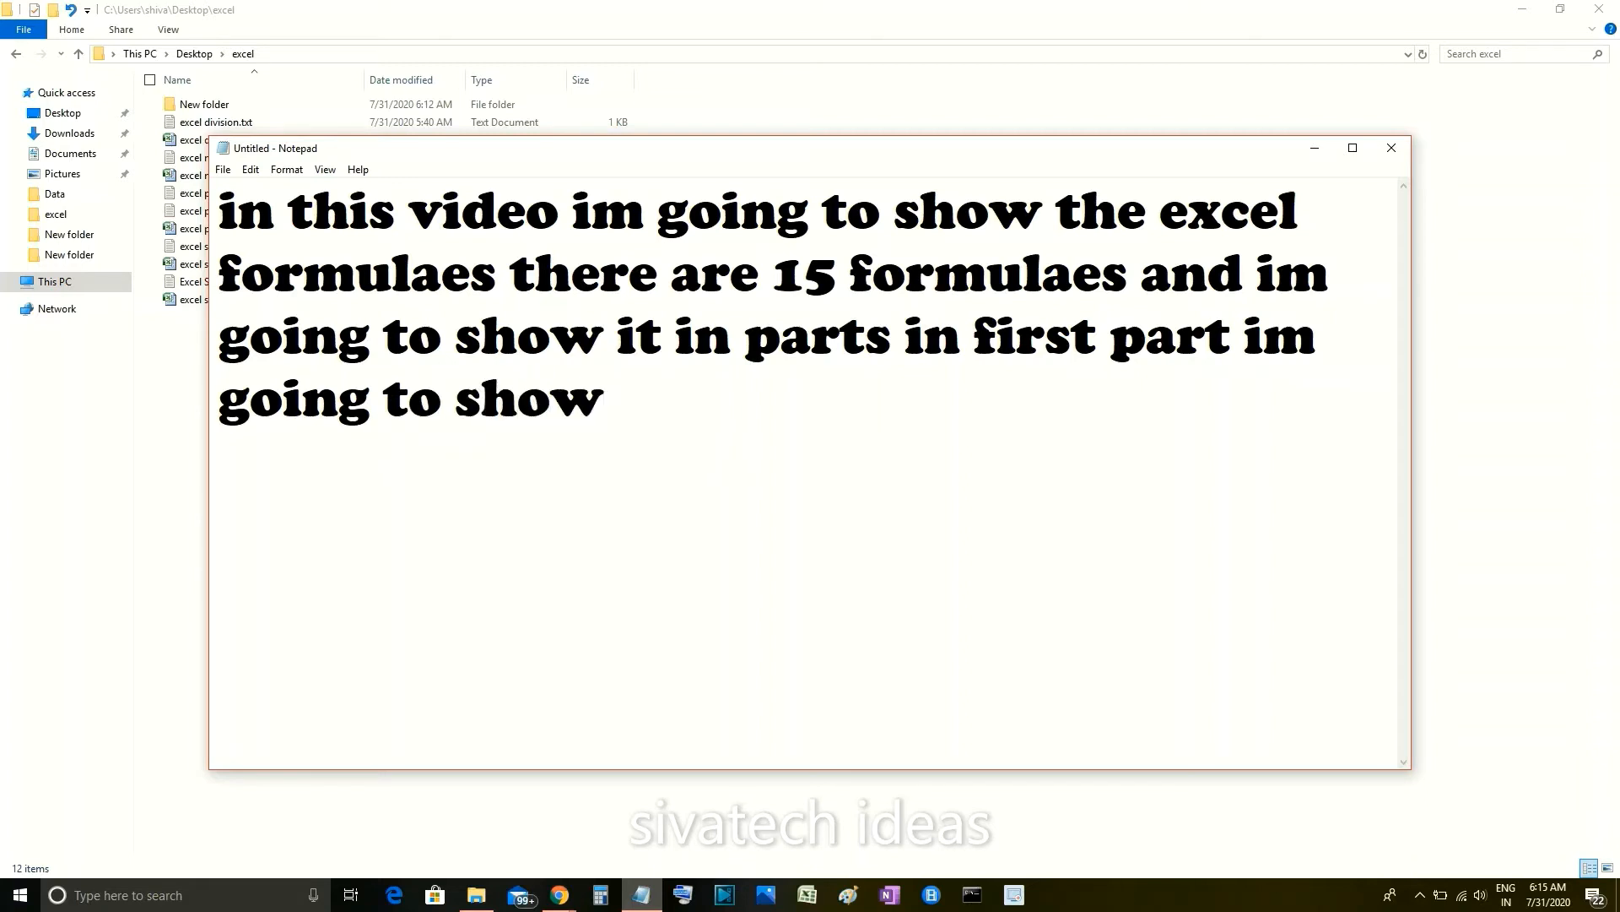
{"action": "type", "text": "5 formulae"}
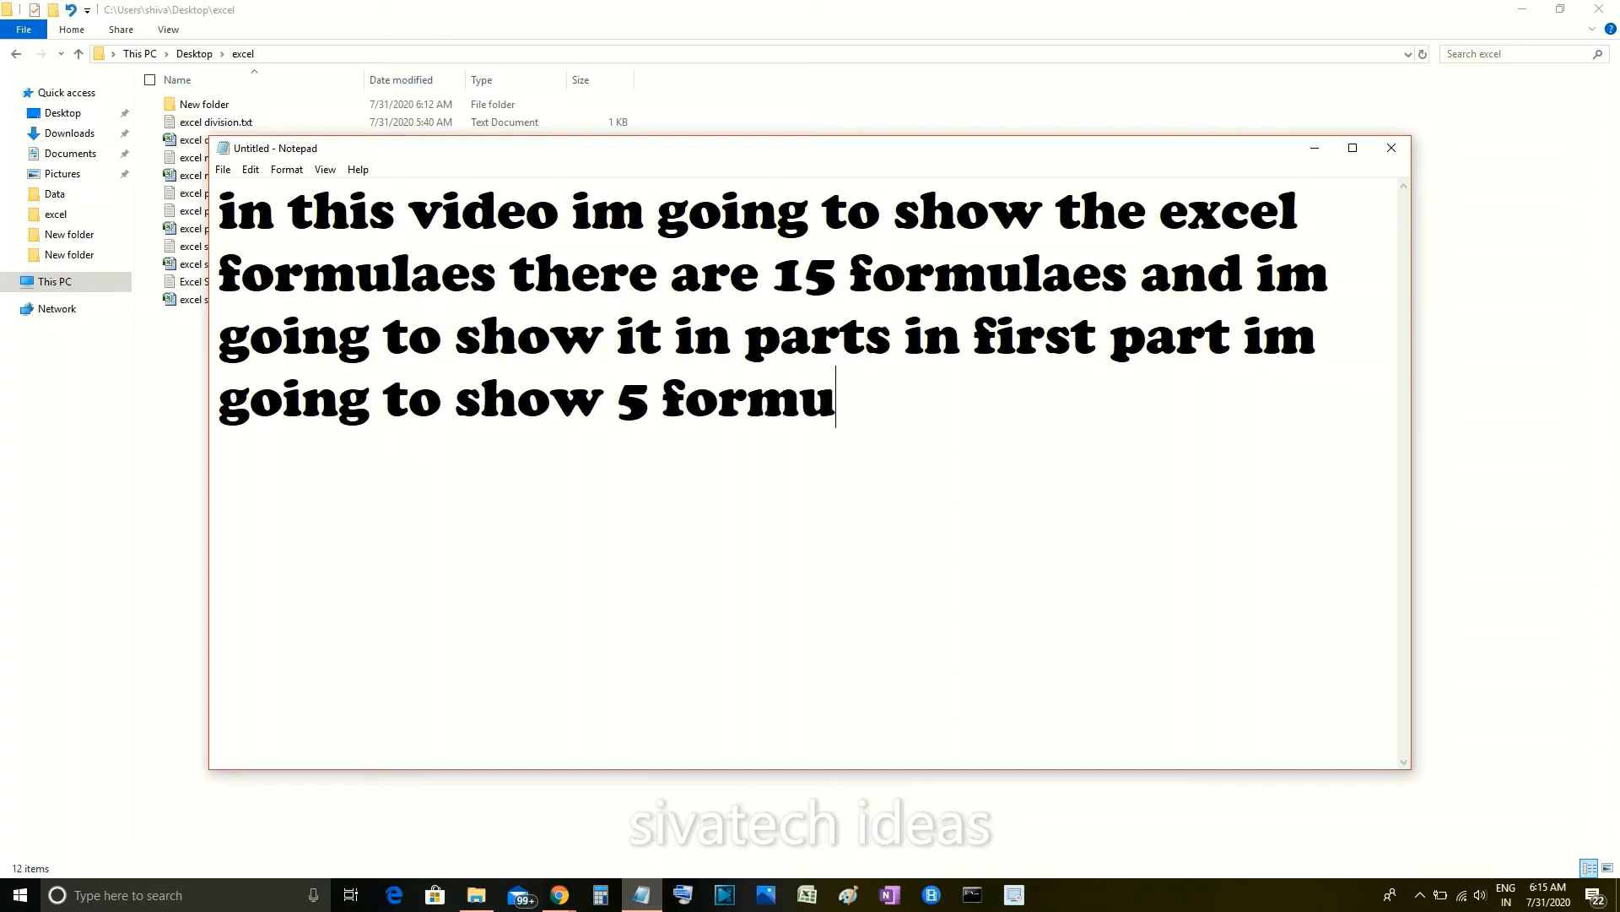
{"action": "type", "text": "s w"}
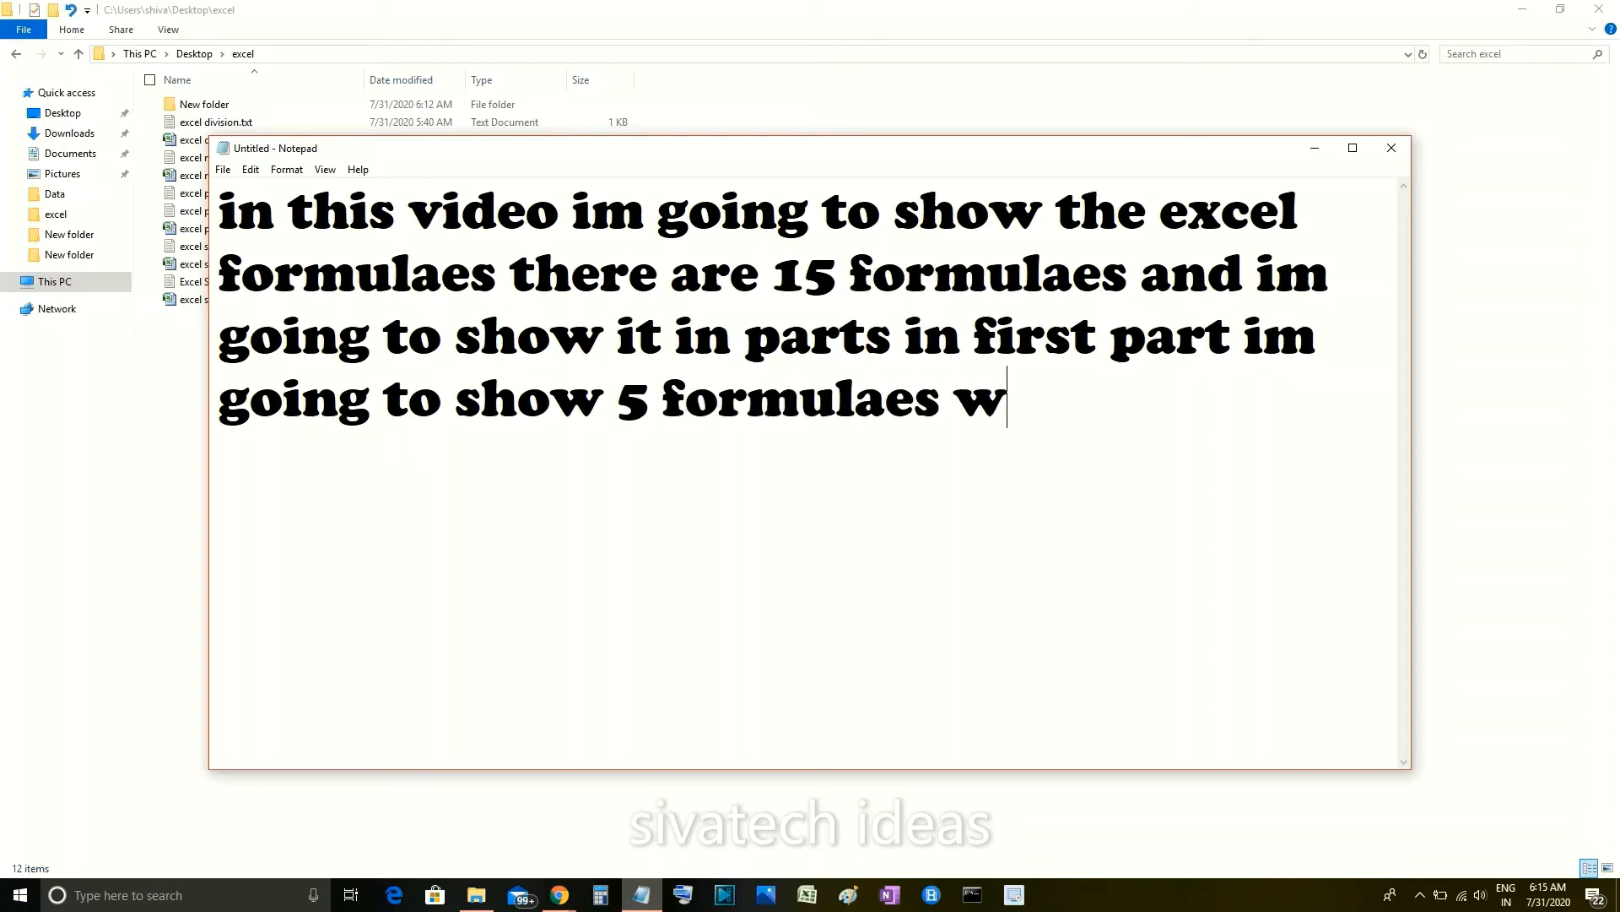
{"action": "type", "text": "hich are"}
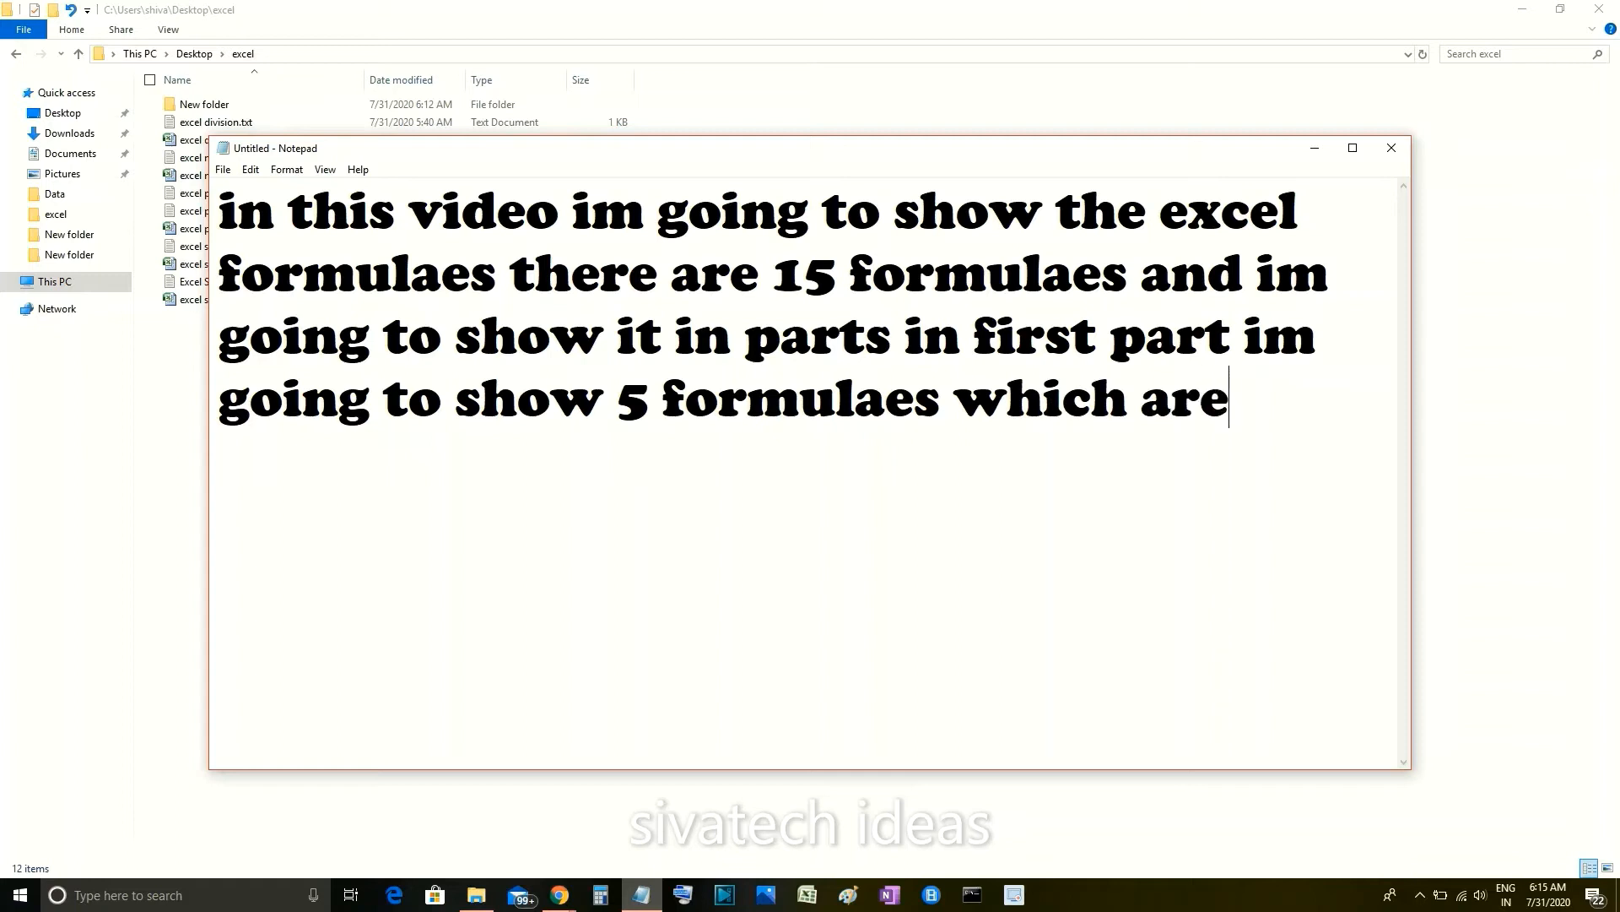
Step: Leave a blank line and begin a numbered list with the lines "1. sum" and "2.subtraction"
{"action": "key", "text": "Return"}
{"action": "key", "text": "Return"}
{"action": "type", "text": "1. sum"}
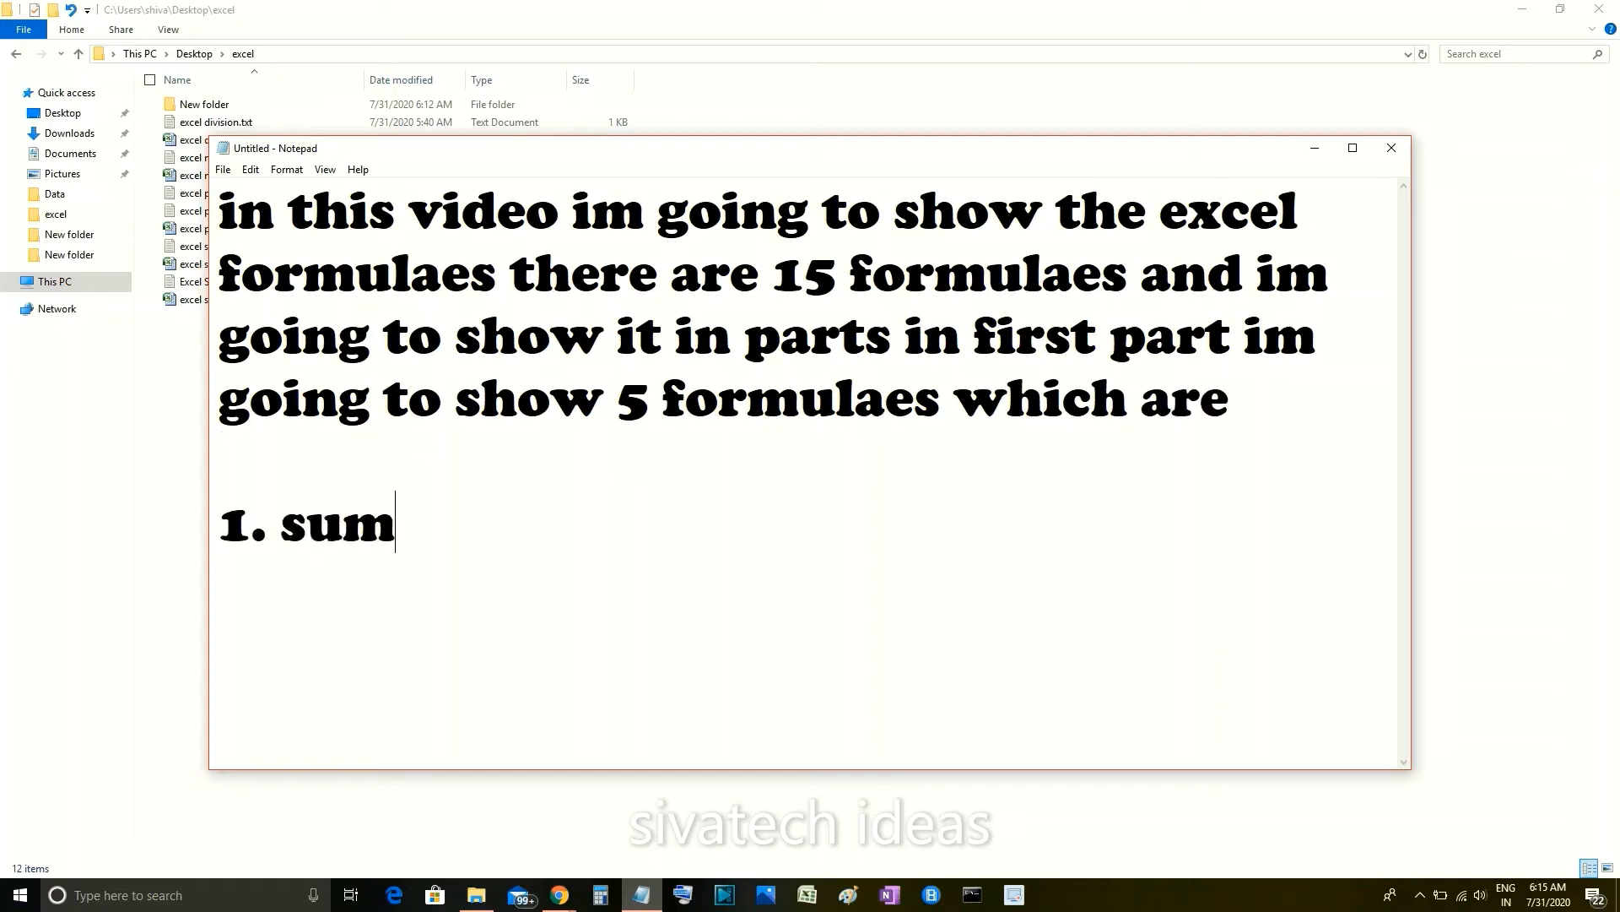
{"action": "key", "text": "Return"}
{"action": "type", "text": "2.subt"}
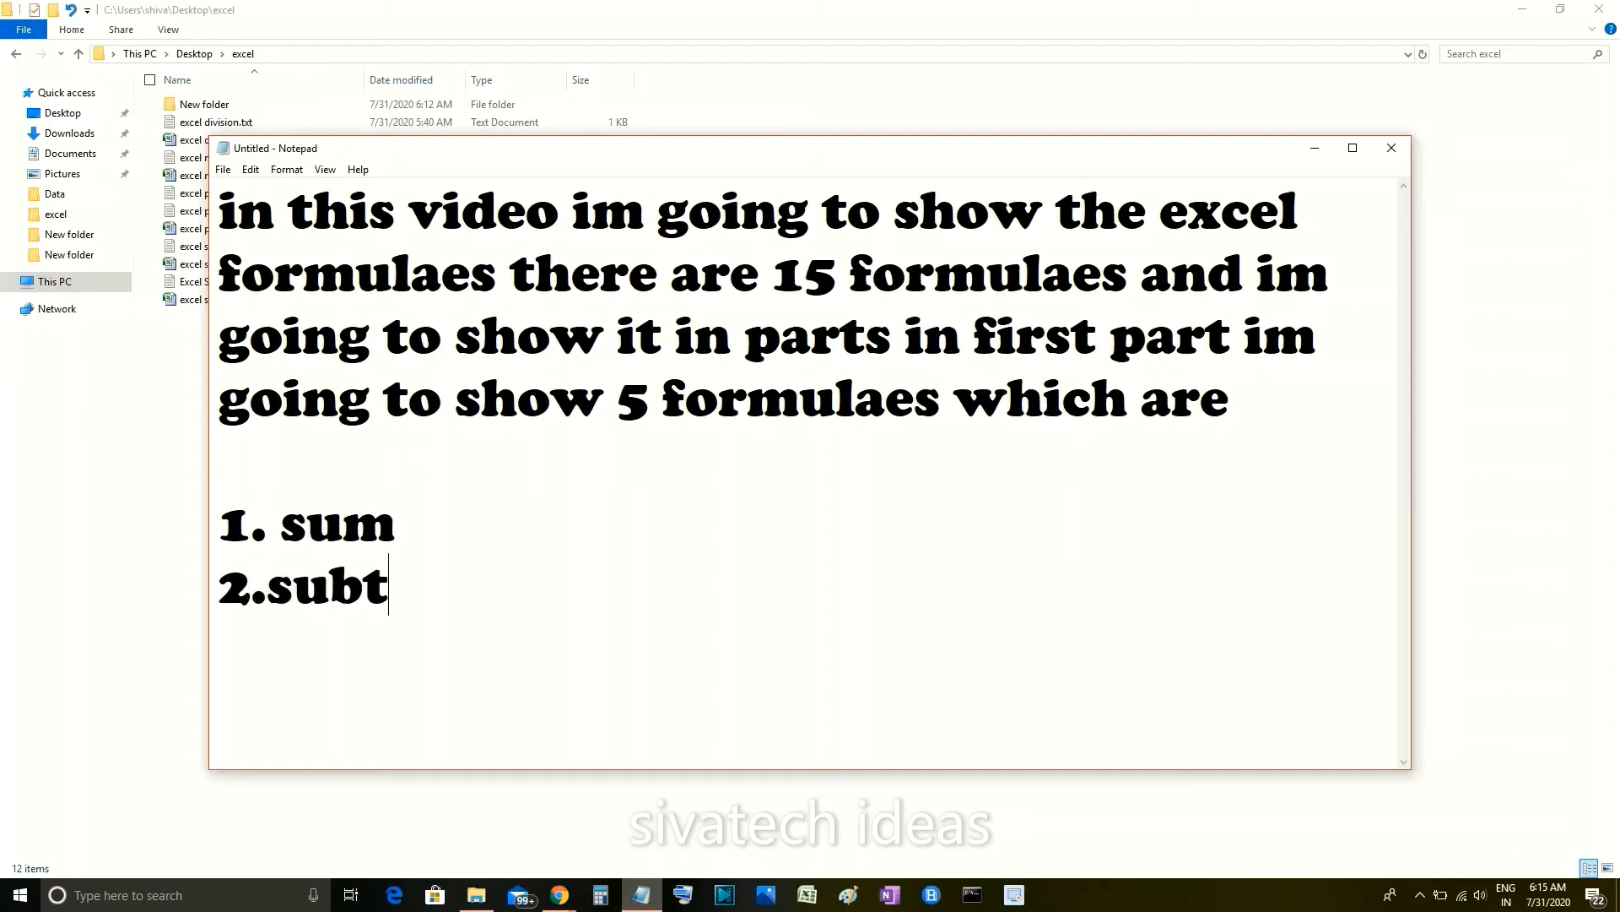
{"action": "key", "text": "BackSpace"}
{"action": "type", "text": "trac"}
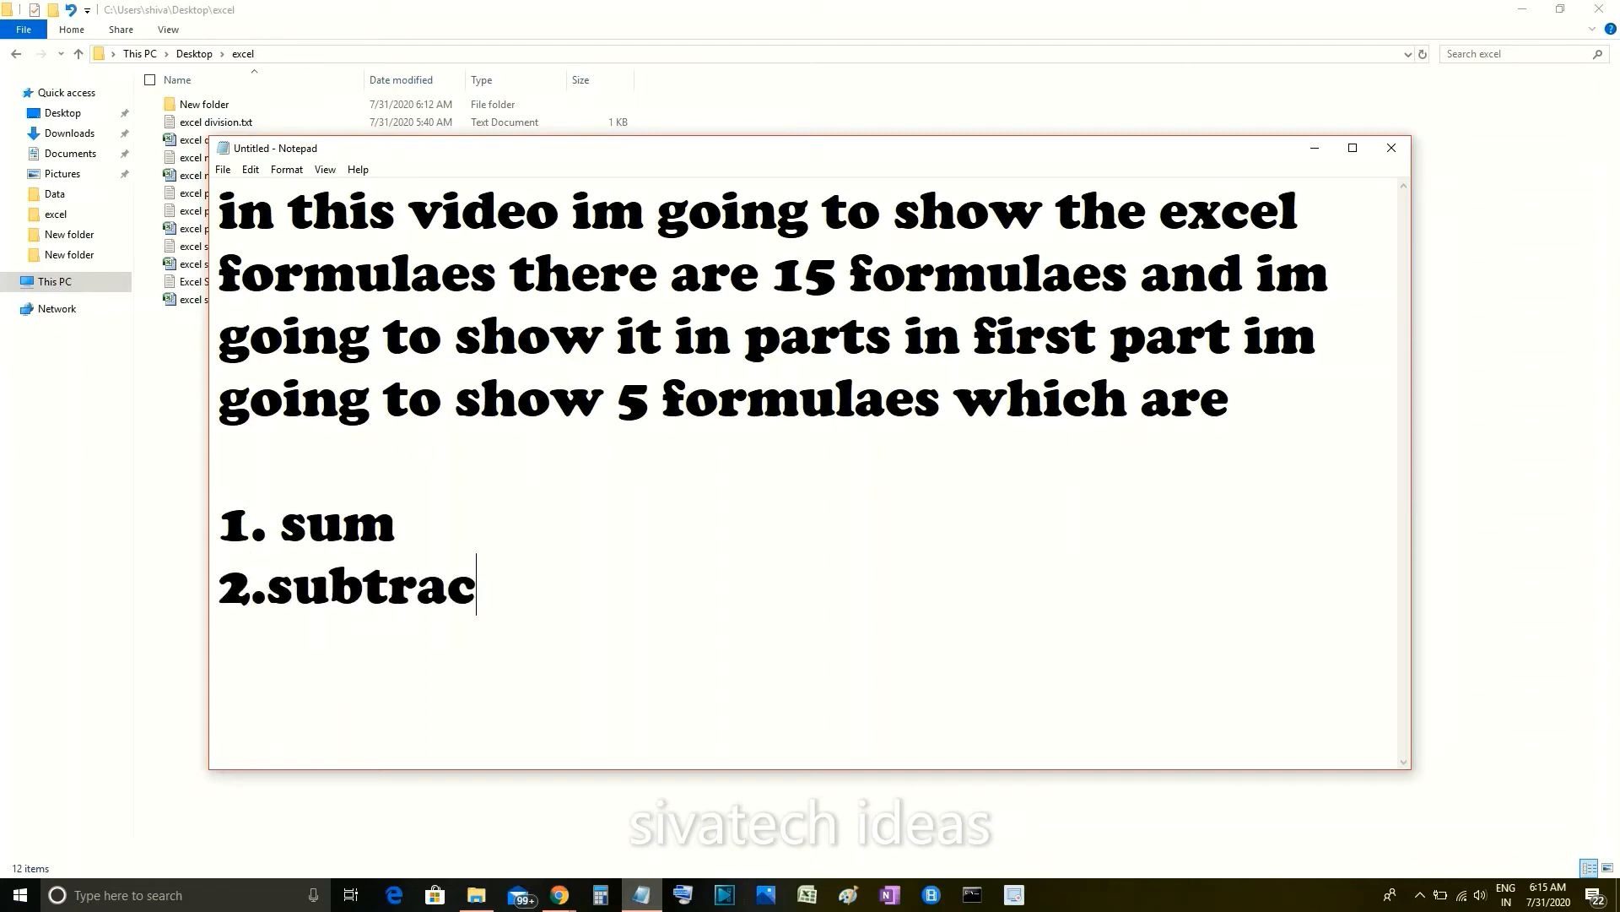
{"action": "type", "text": "tion "}
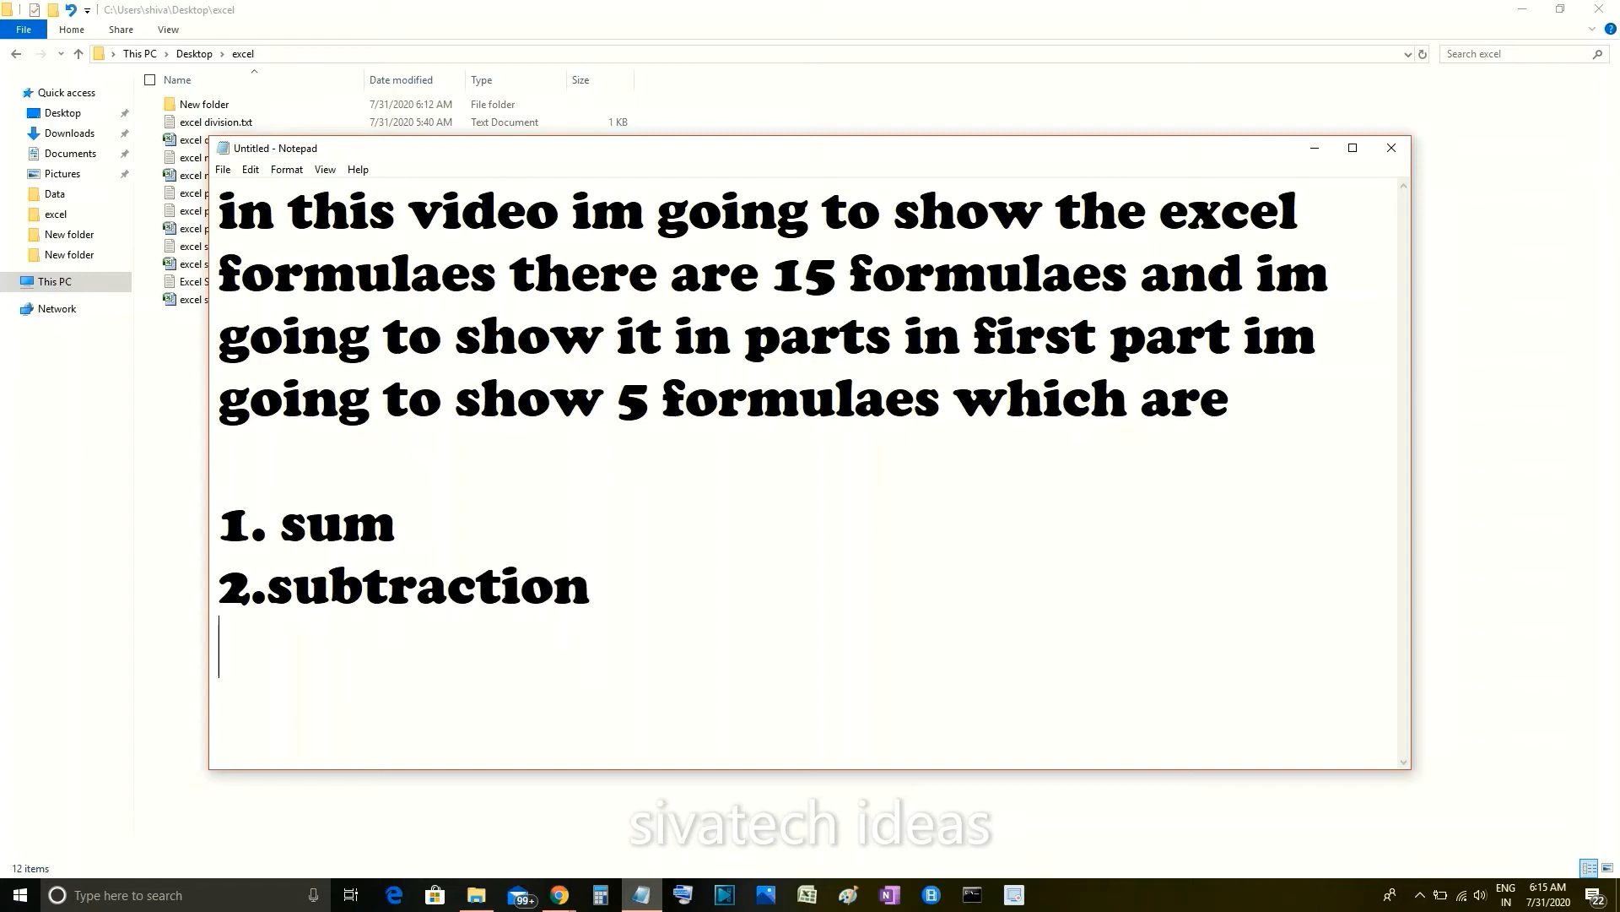
Step: Add the lines "3.multiply", "4.division" and "5.percentage" to the numbered list
{"action": "type", "text": "3.mult"}
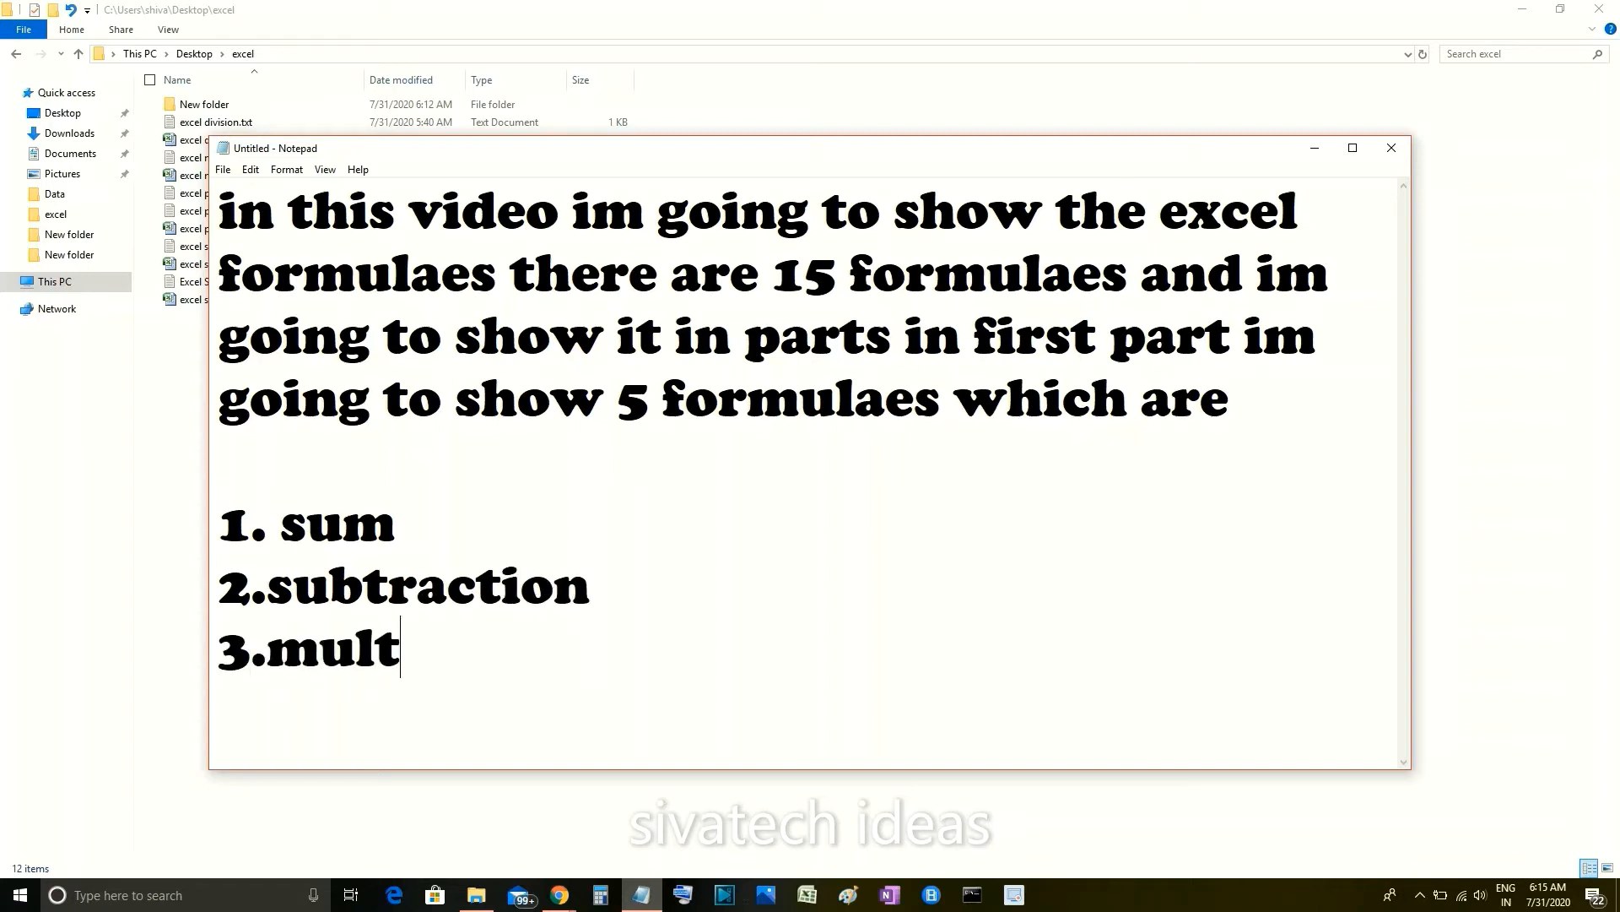
{"action": "type", "text": "iply "}
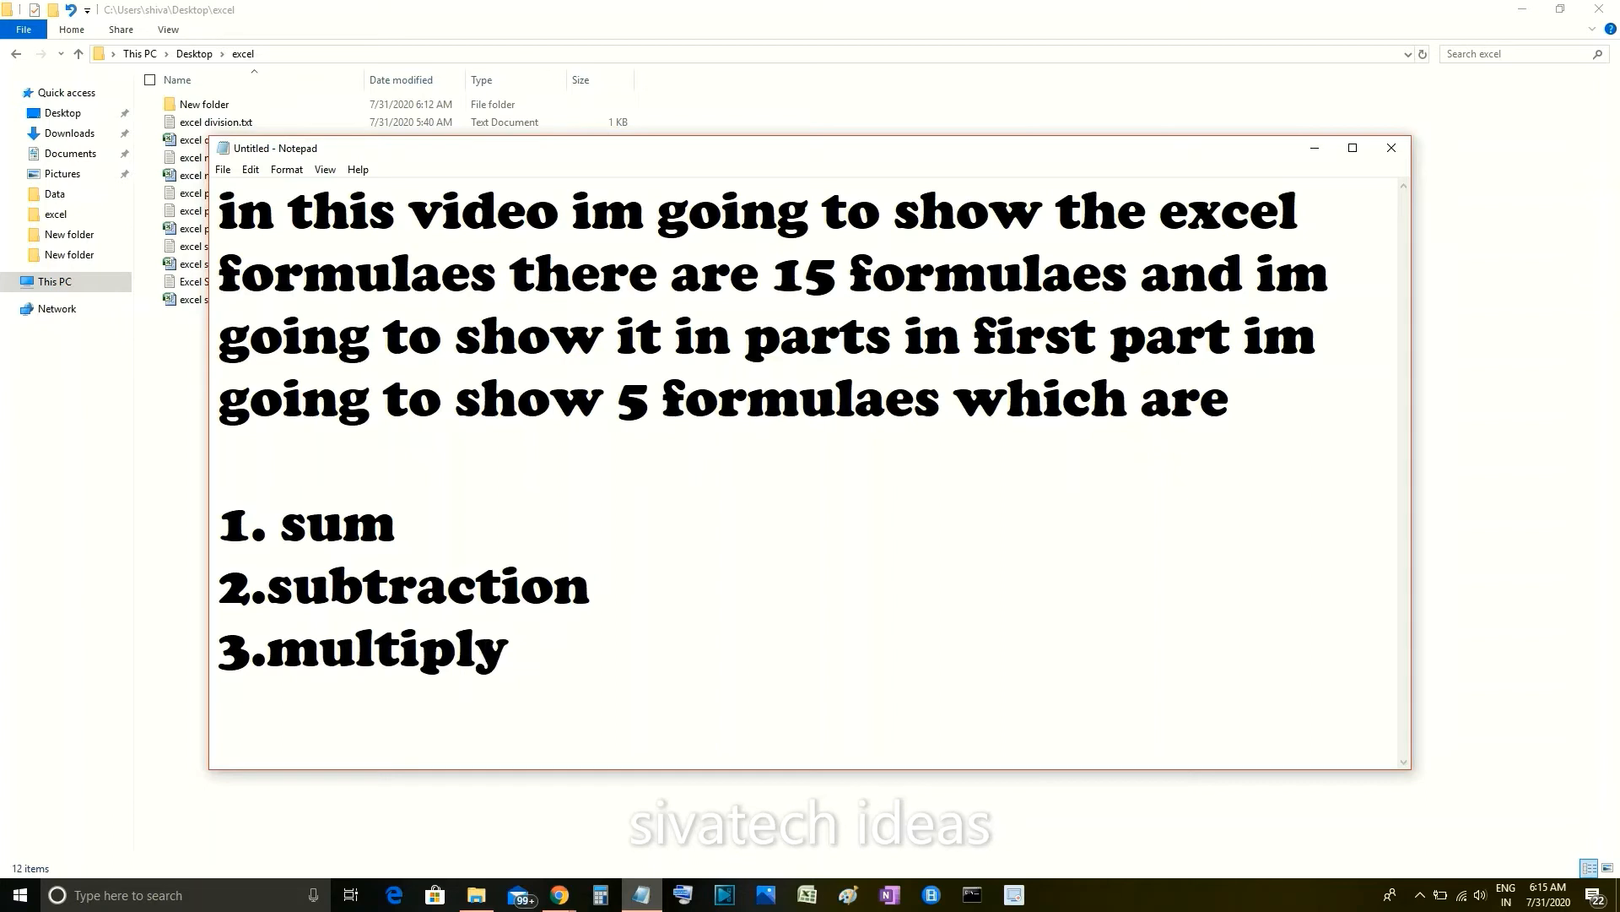
{"action": "type", "text": "4.divi"}
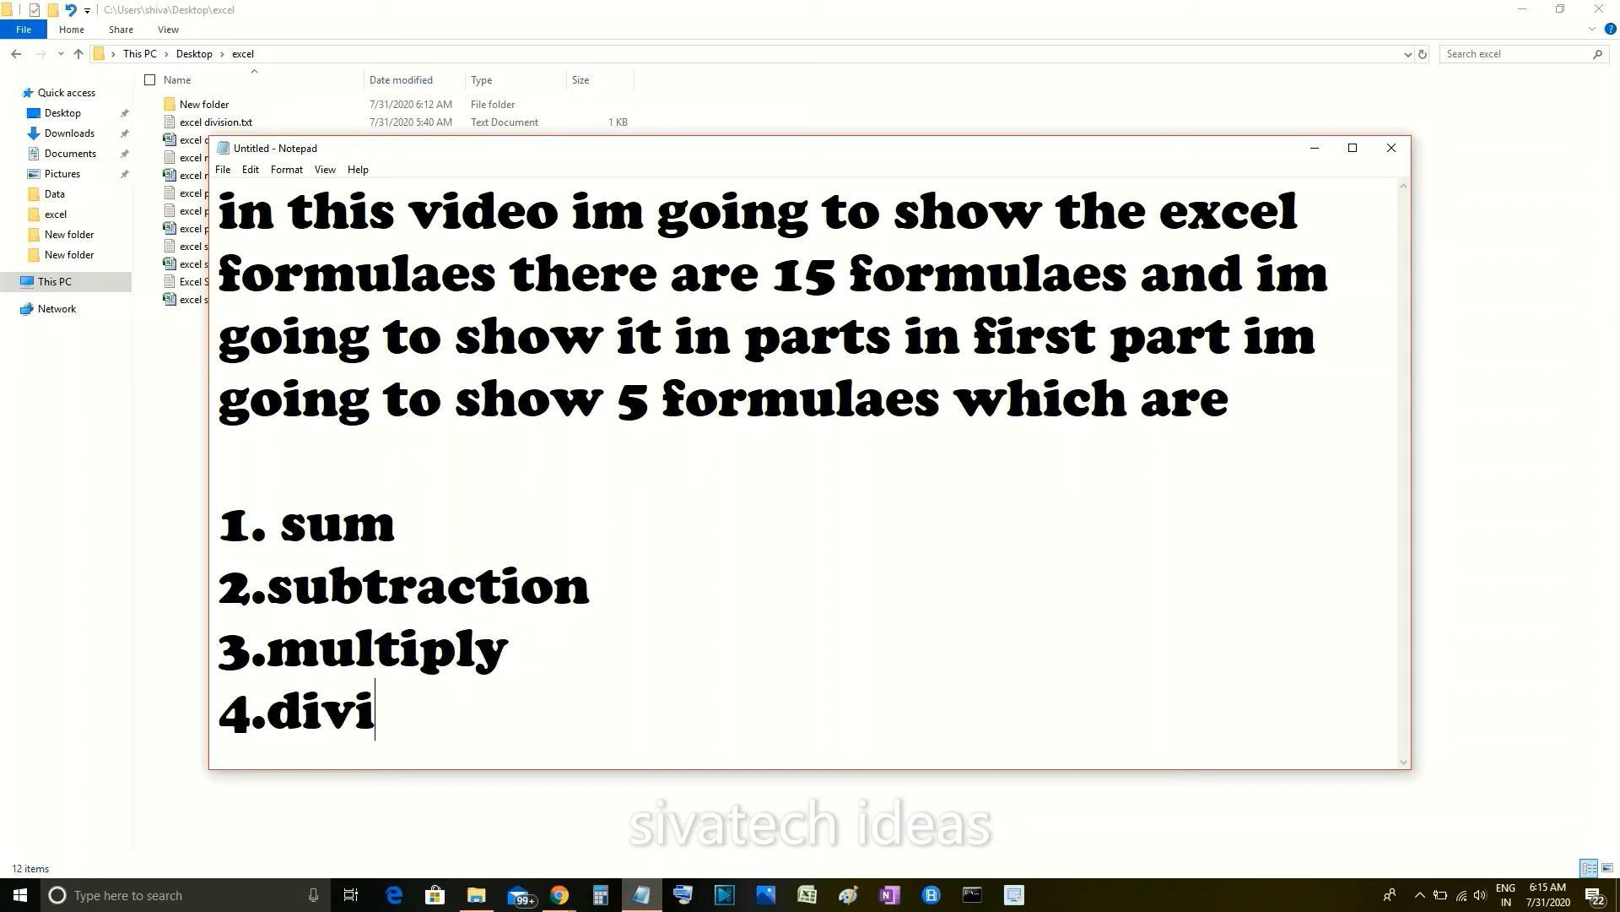
{"action": "type", "text": "sion"}
{"action": "key", "text": "Return"}
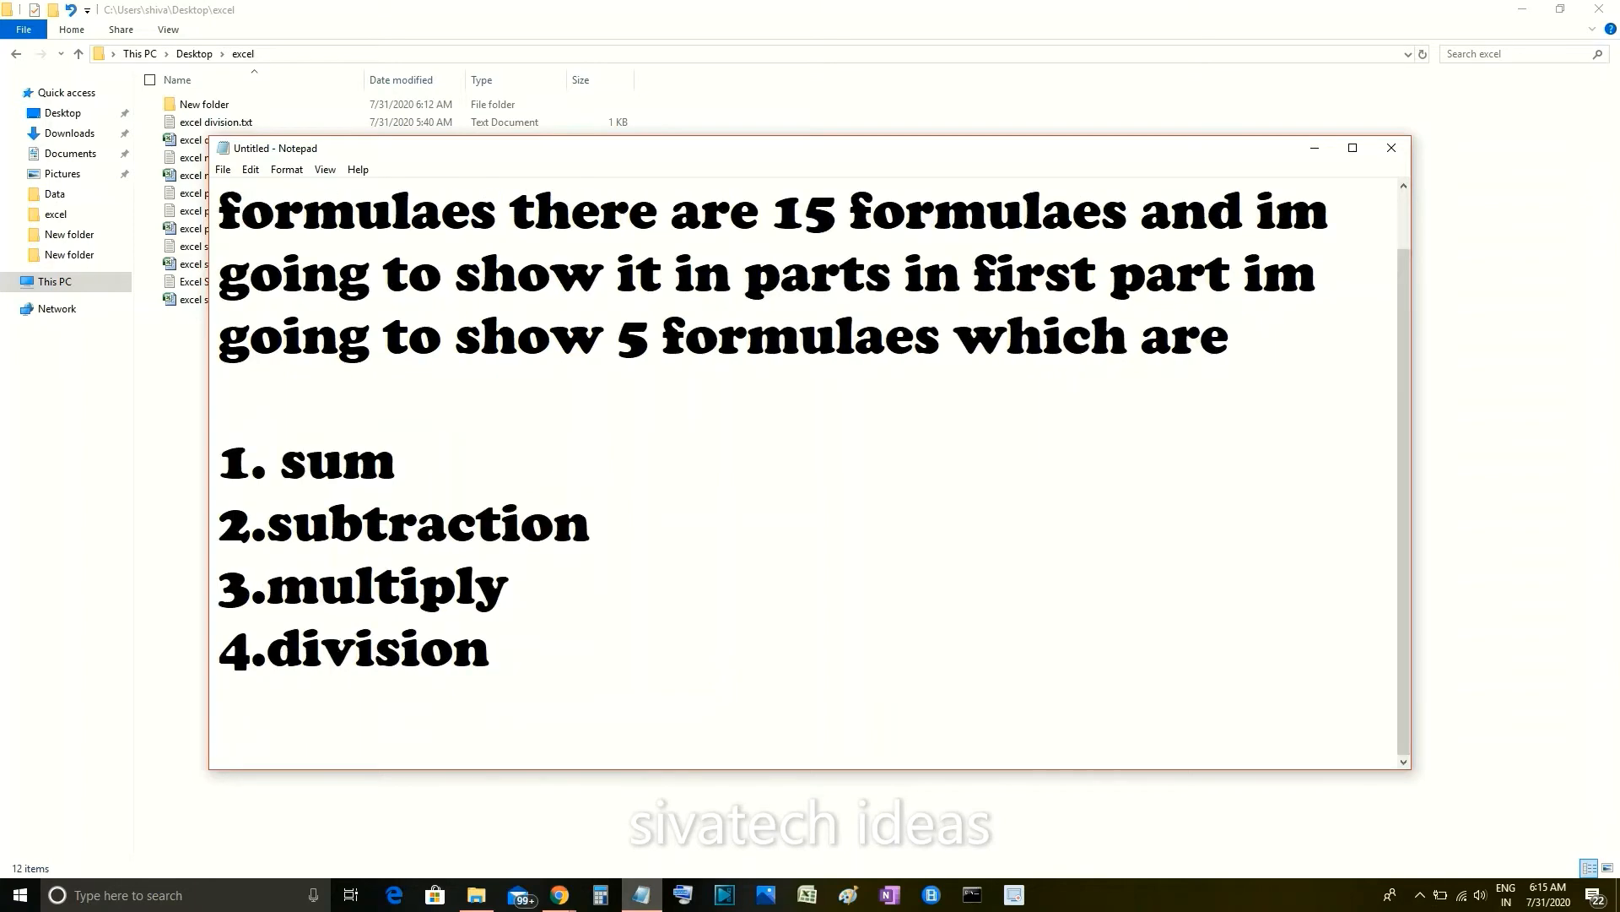
{"action": "type", "text": "5.per"}
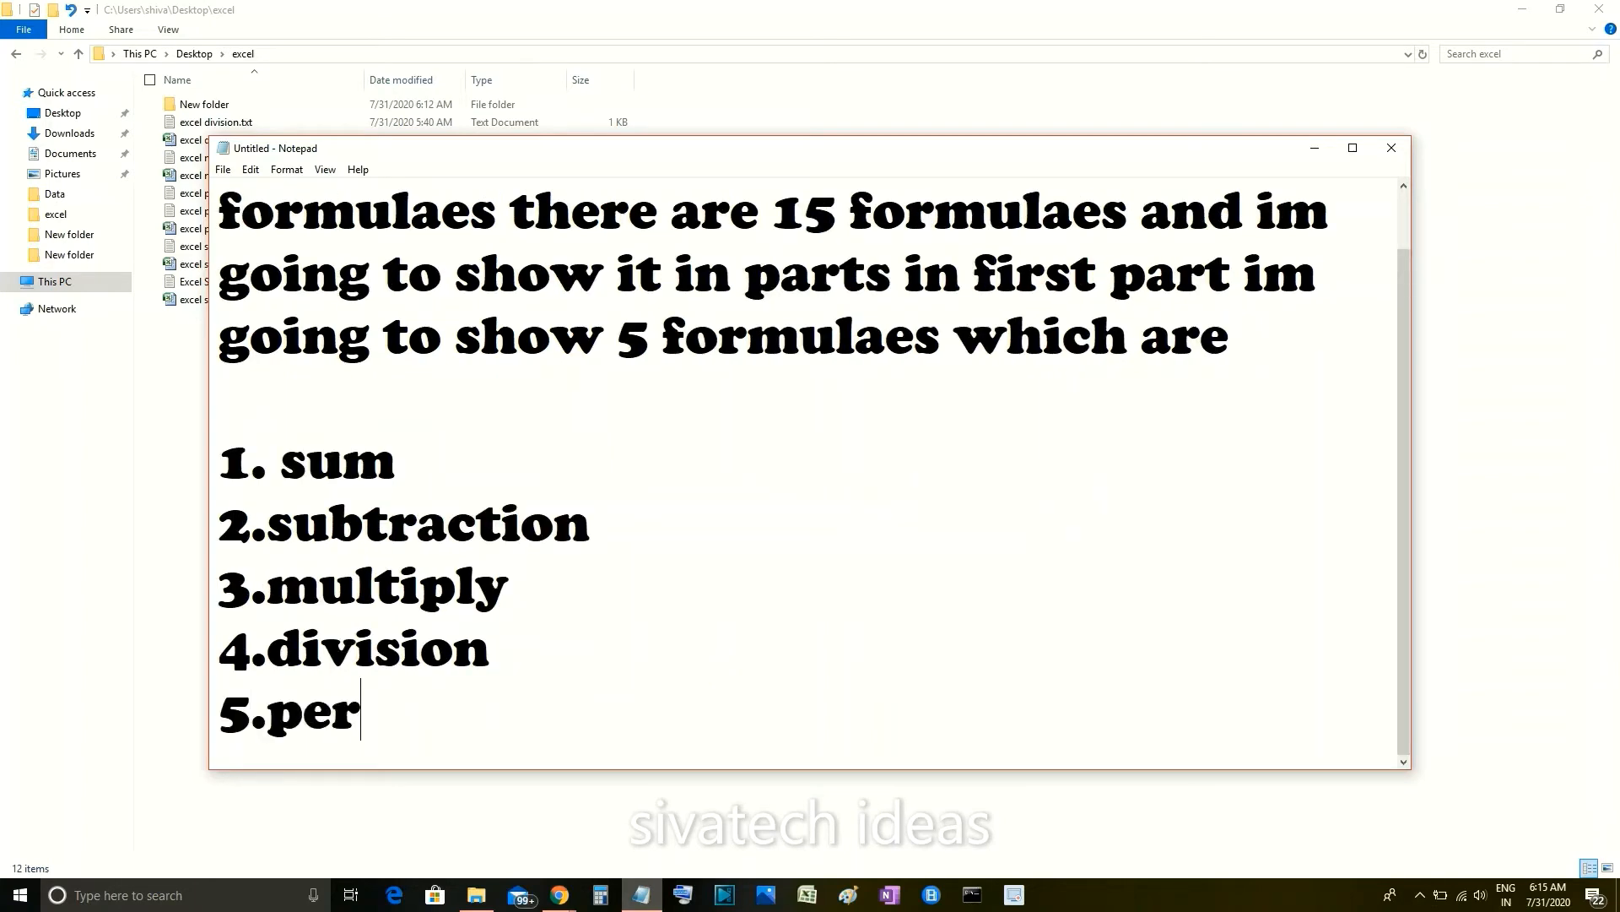
{"action": "type", "text": "centage"}
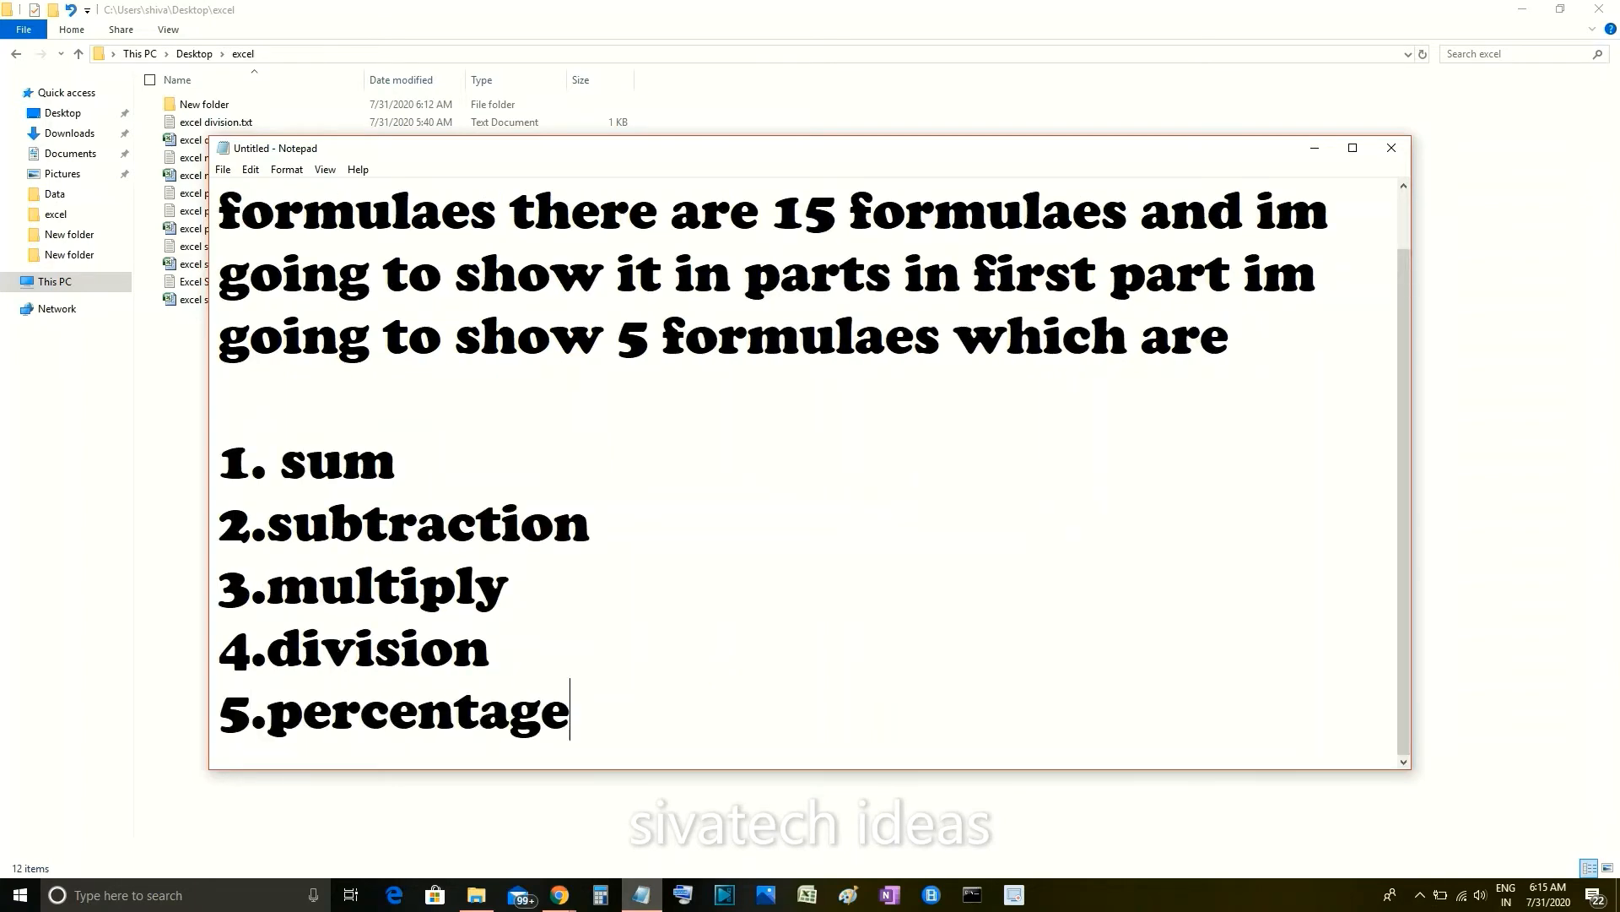
{"action": "key", "text": "Return"}
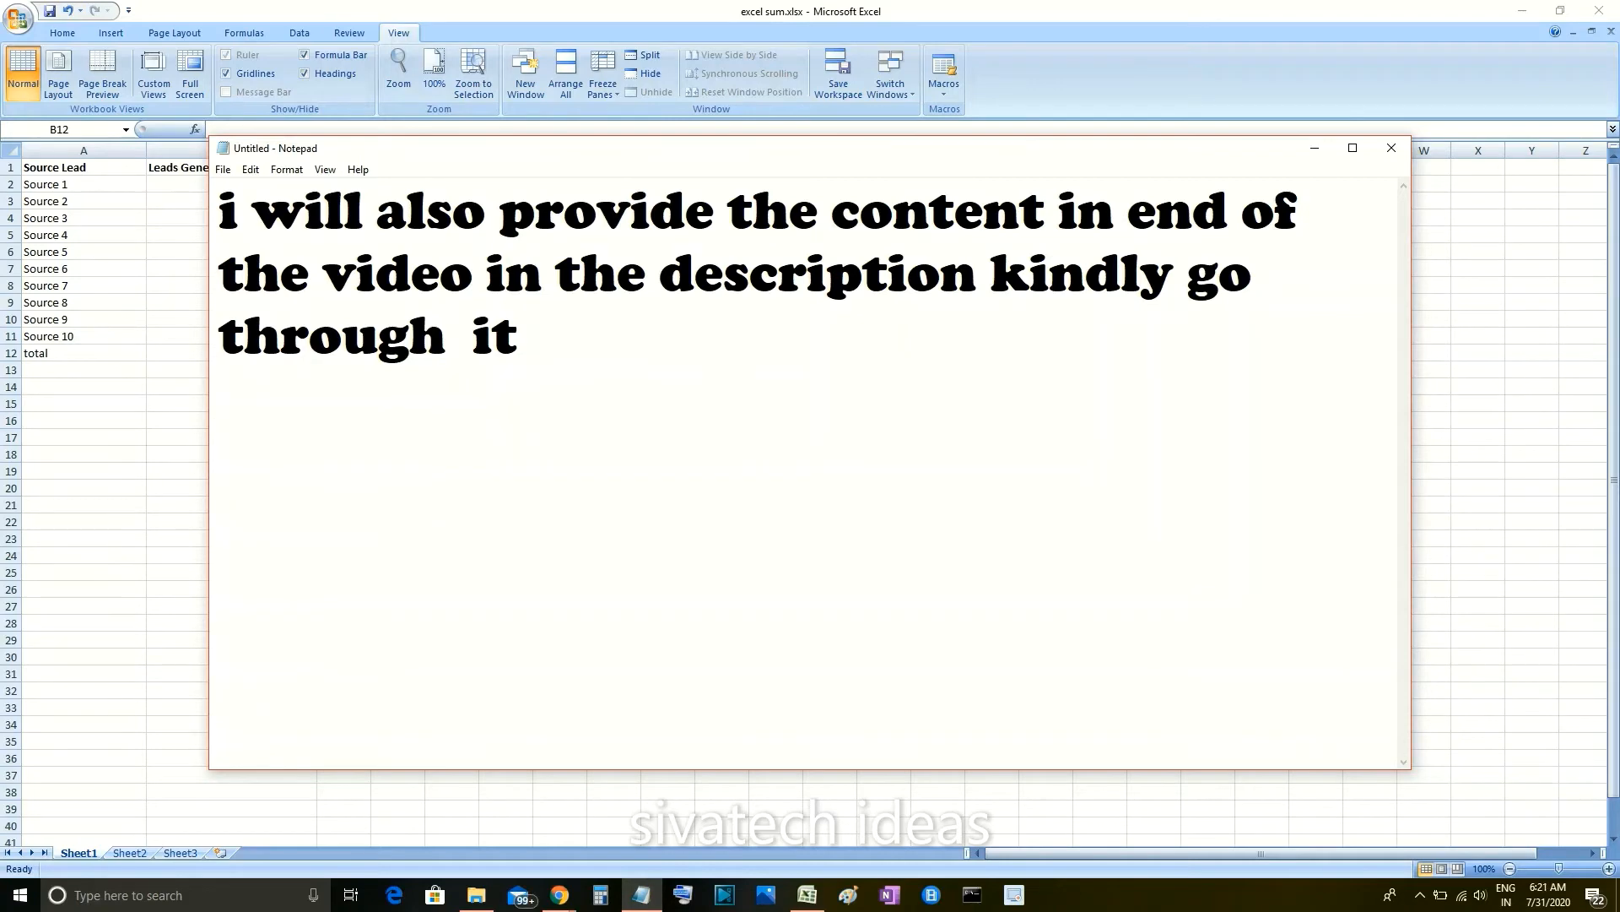
Step: Switch to Excel and total the leads generated in B12 with =sum(B2:B11), then check the formula in the cell
{"action": "key", "text": "alt+Tab"}
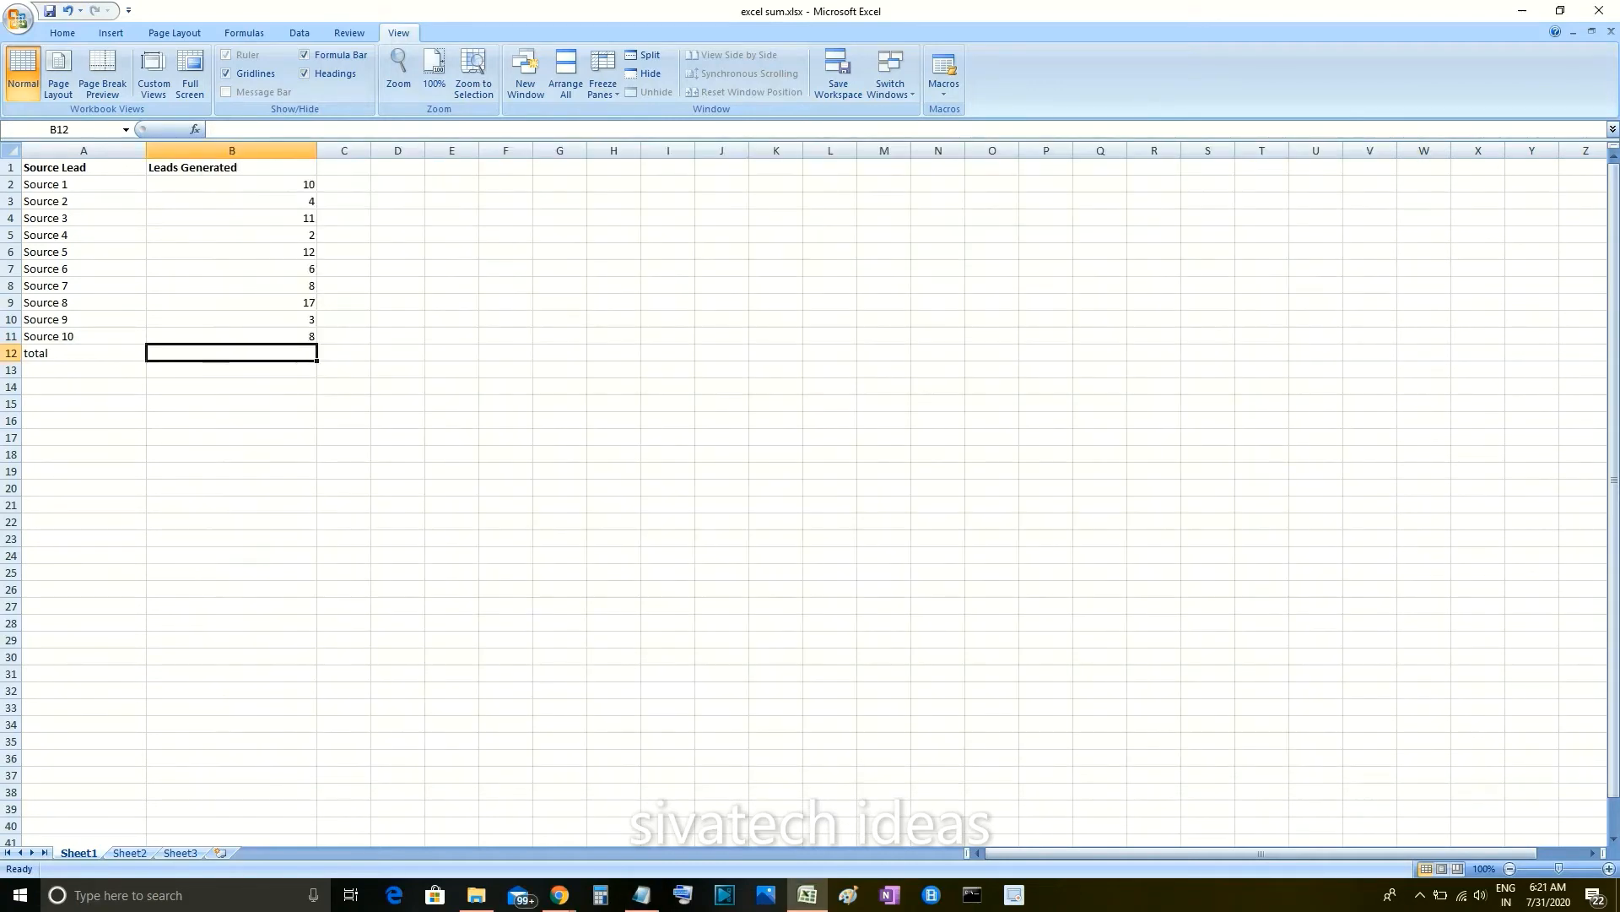
{"action": "type", "text": "=sum"}
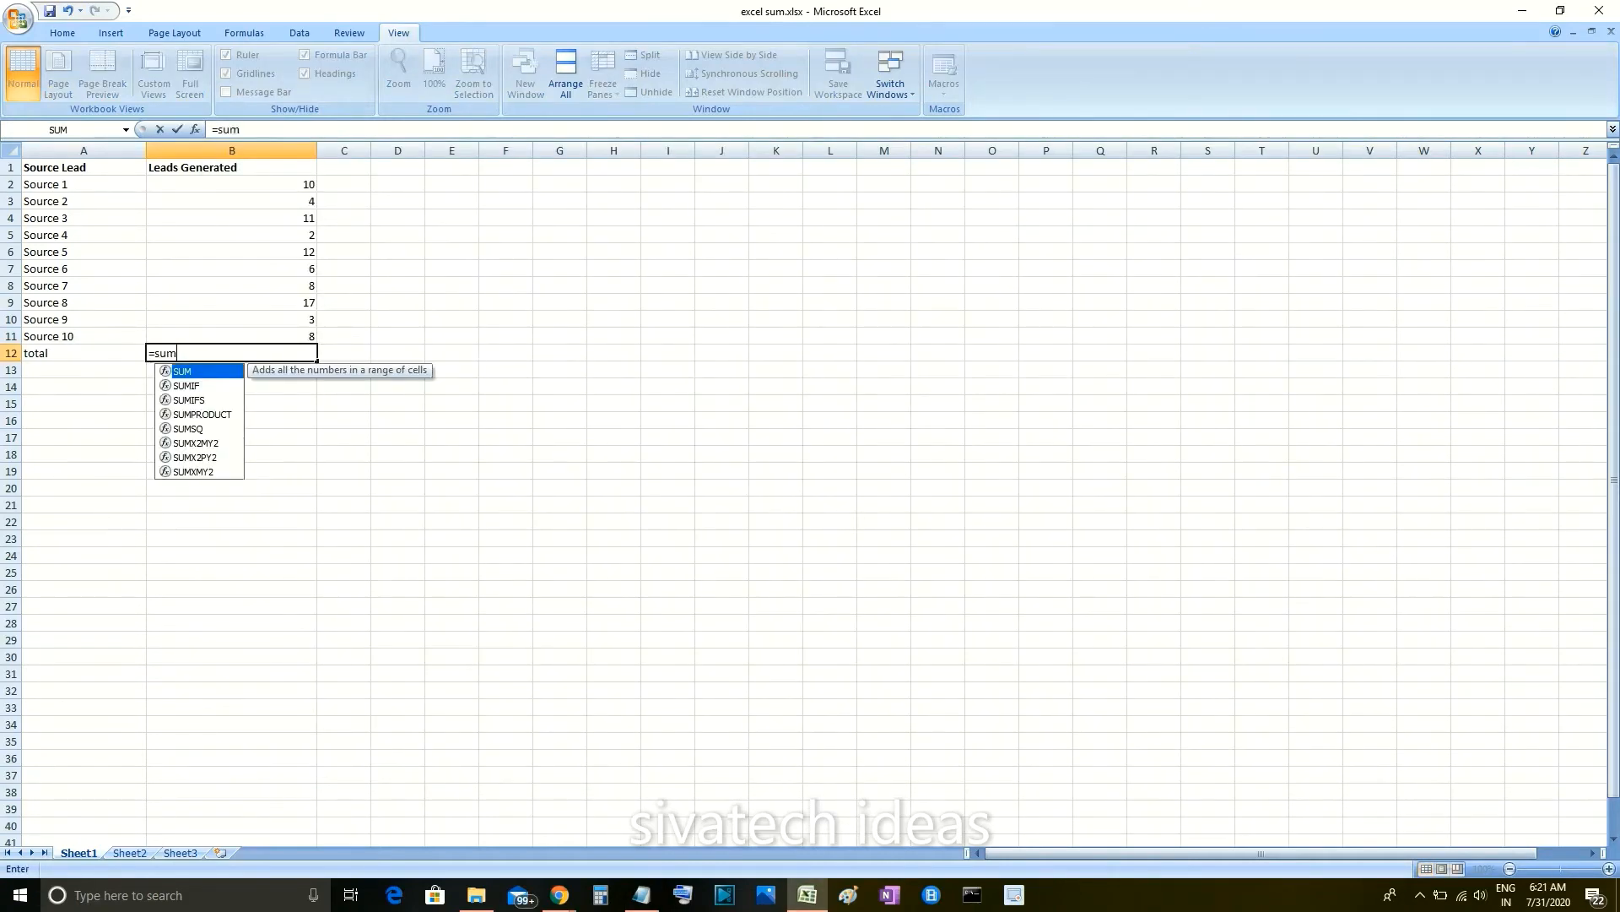
{"action": "type", "text": "("}
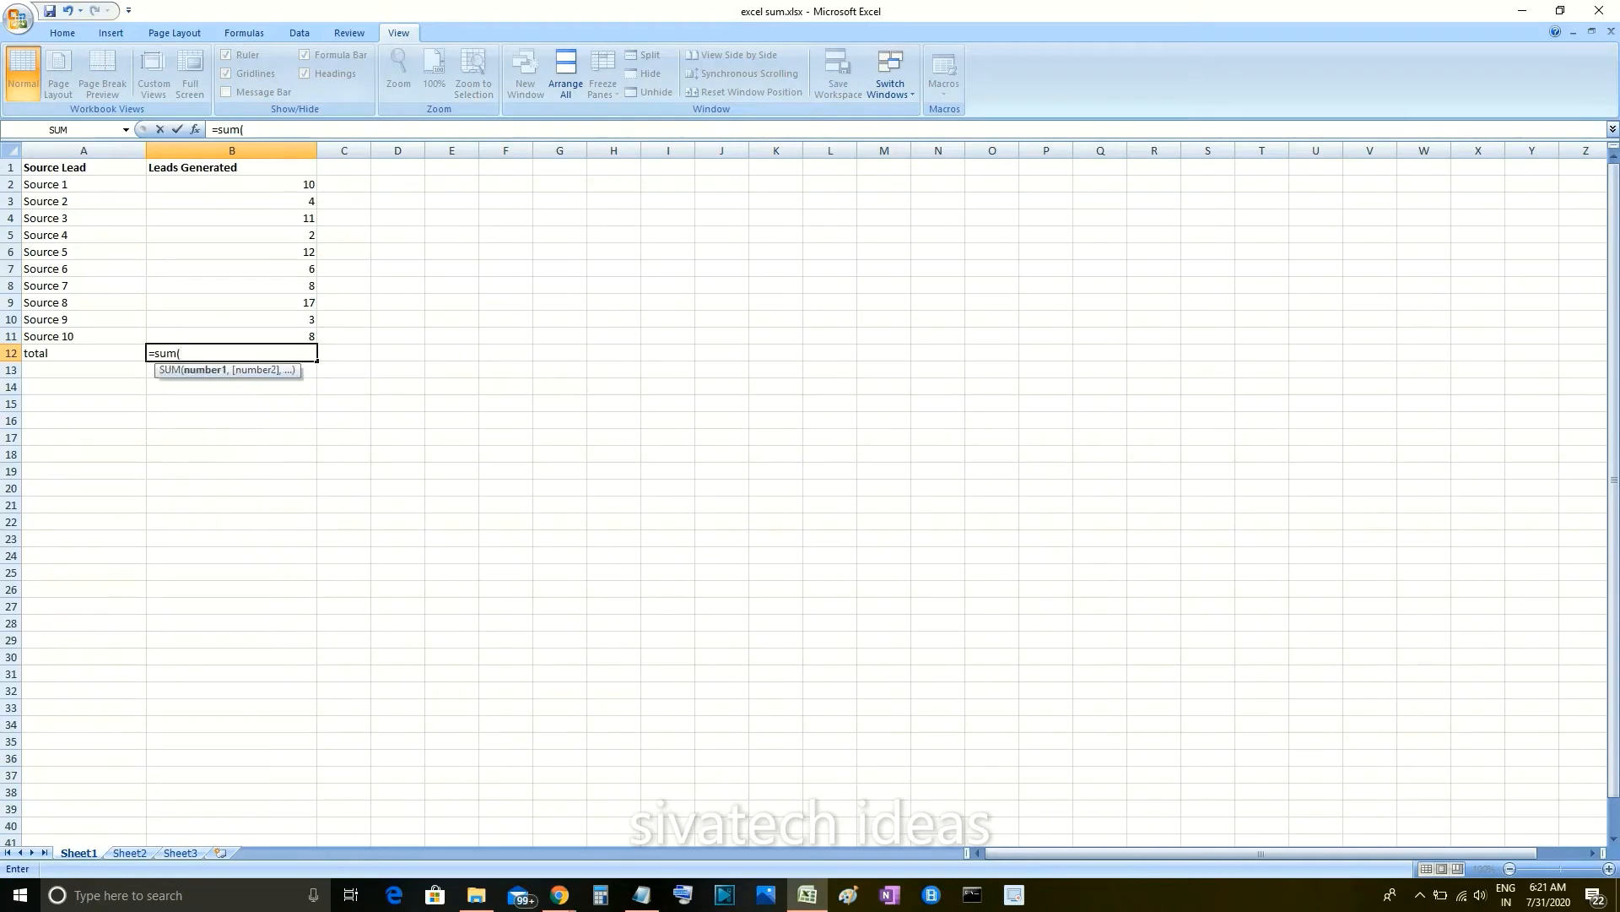
{"action": "left_click_drag", "start_coordinate": [308, 184], "coordinate": [308, 338]}
{"action": "type", "text": ")"}
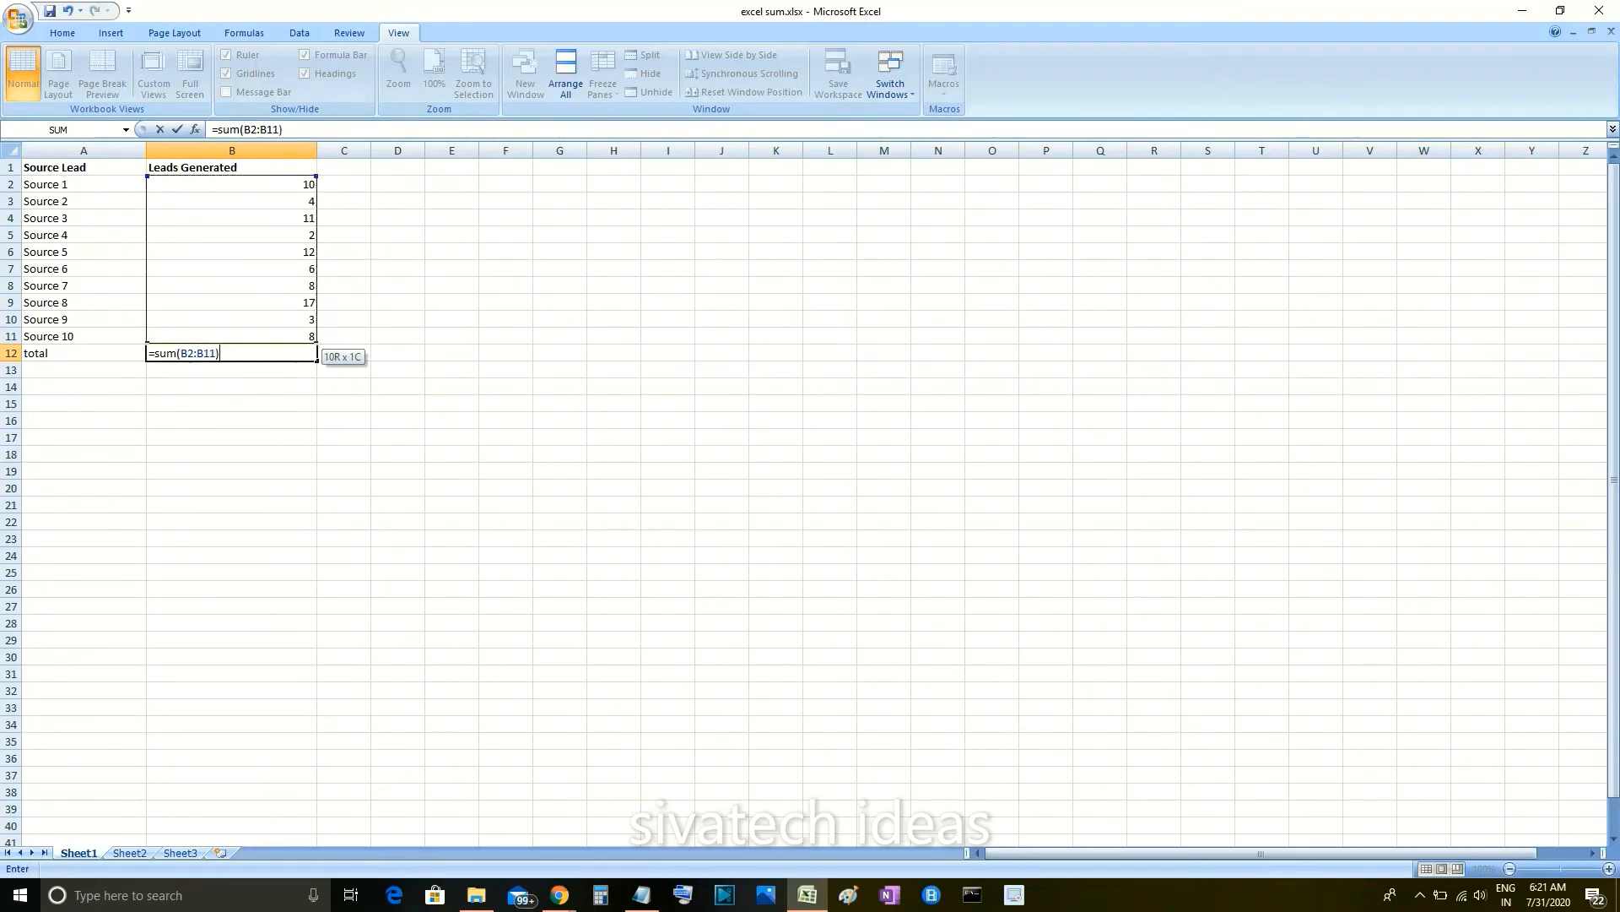
{"action": "key", "text": "Return"}
{"action": "key", "text": "Up"}
{"action": "key", "text": "Up"}
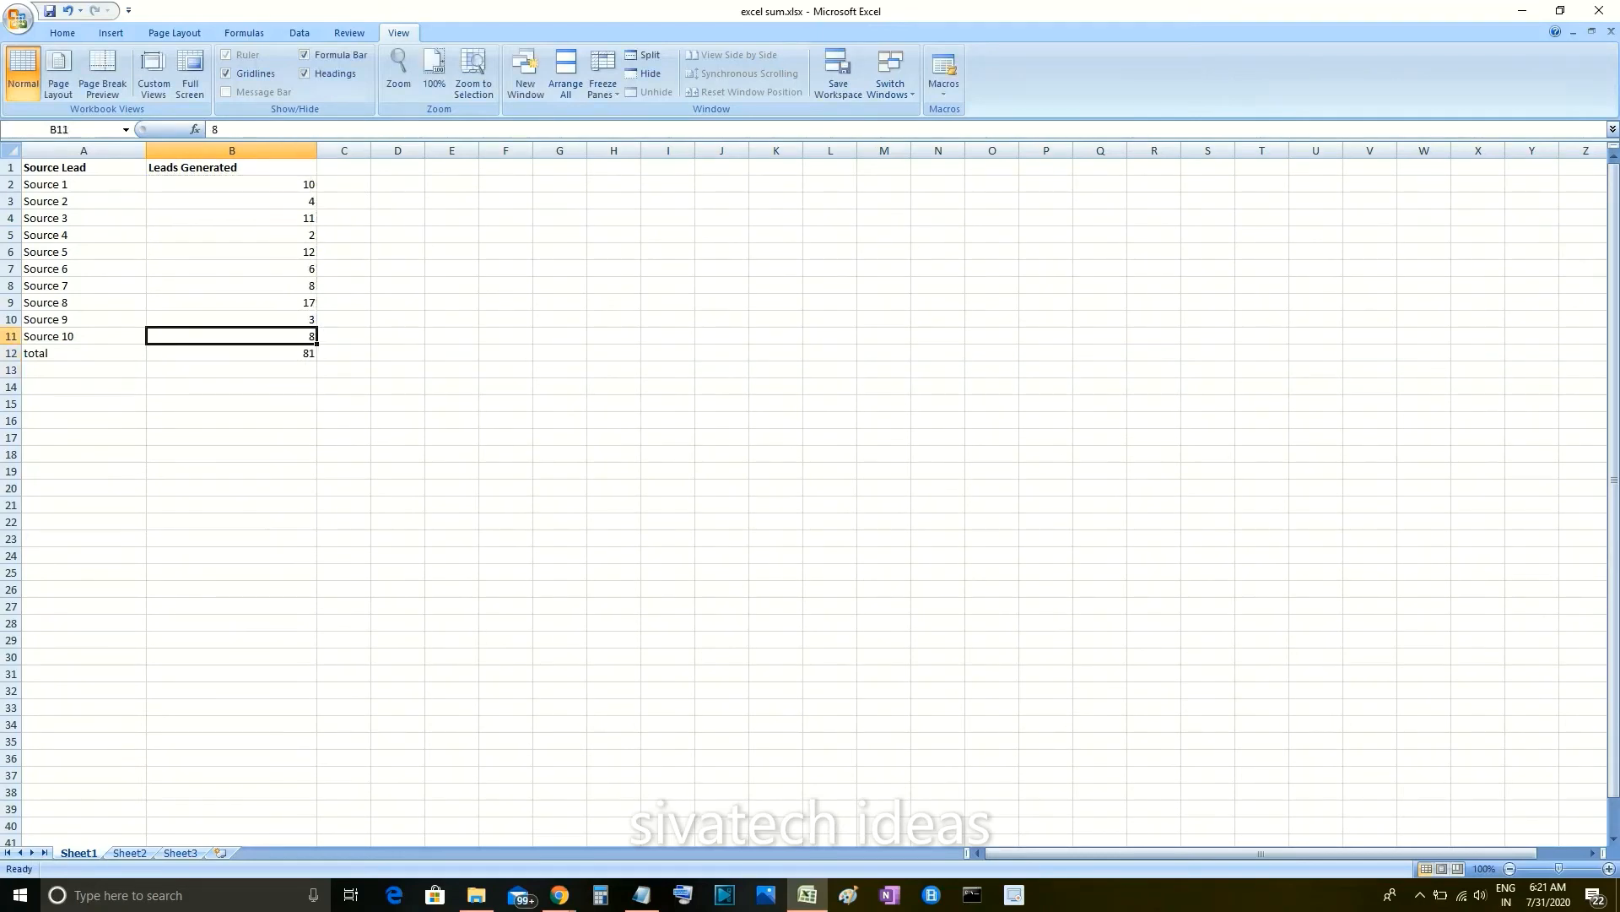
{"action": "key", "text": "Down"}
{"action": "key", "text": "Up"}
{"action": "key", "text": "Down"}
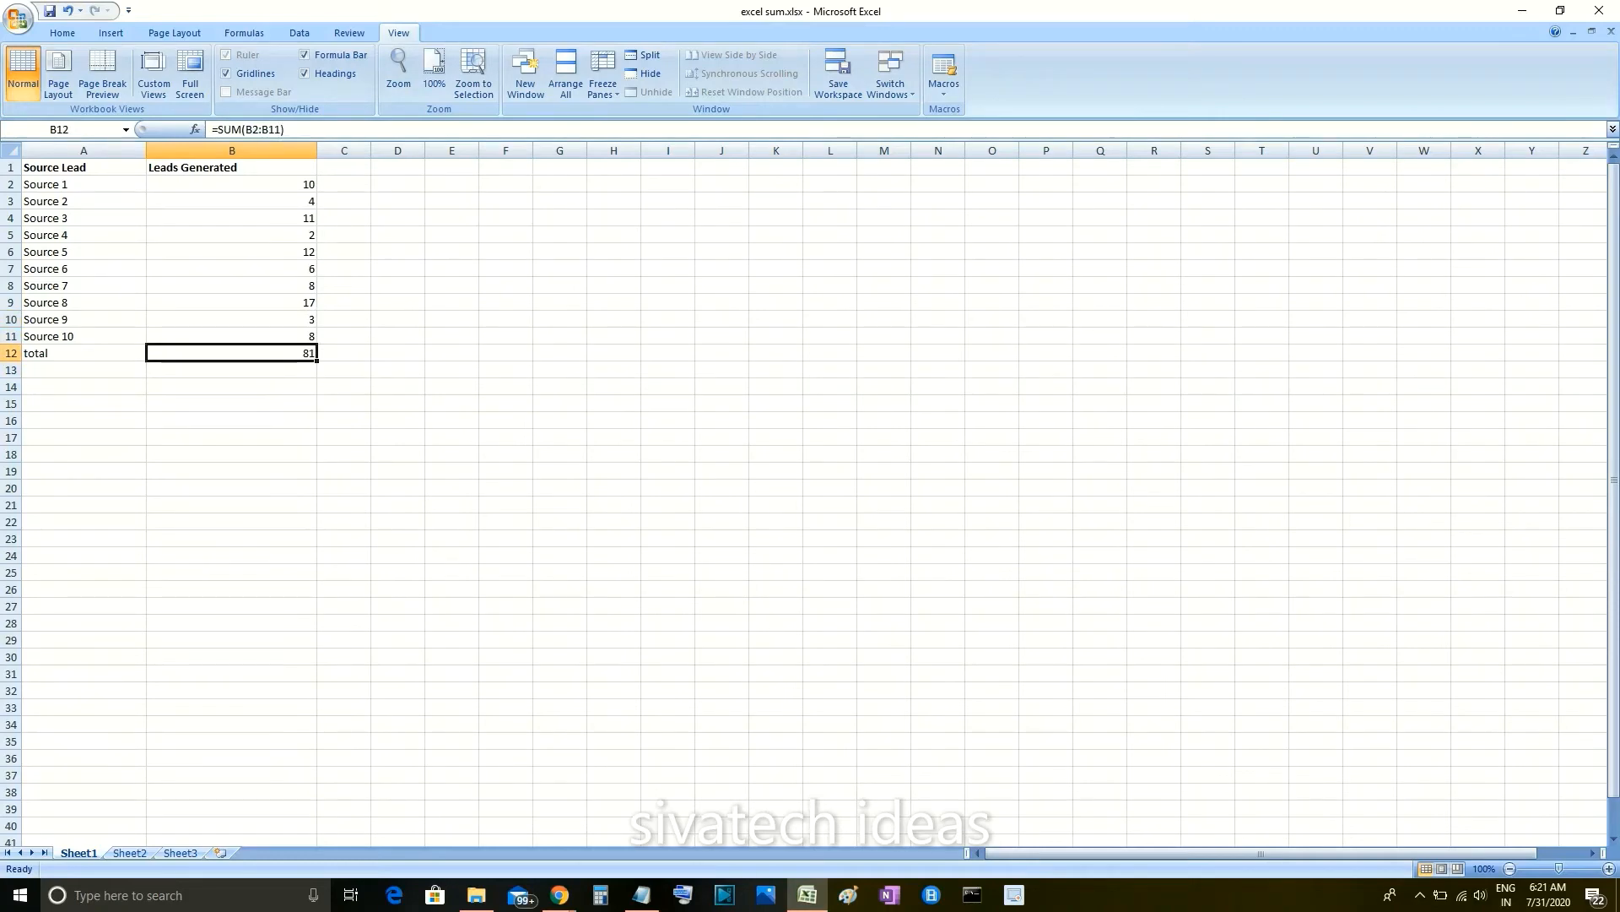
{"action": "left_click", "coordinate": [451, 539]}
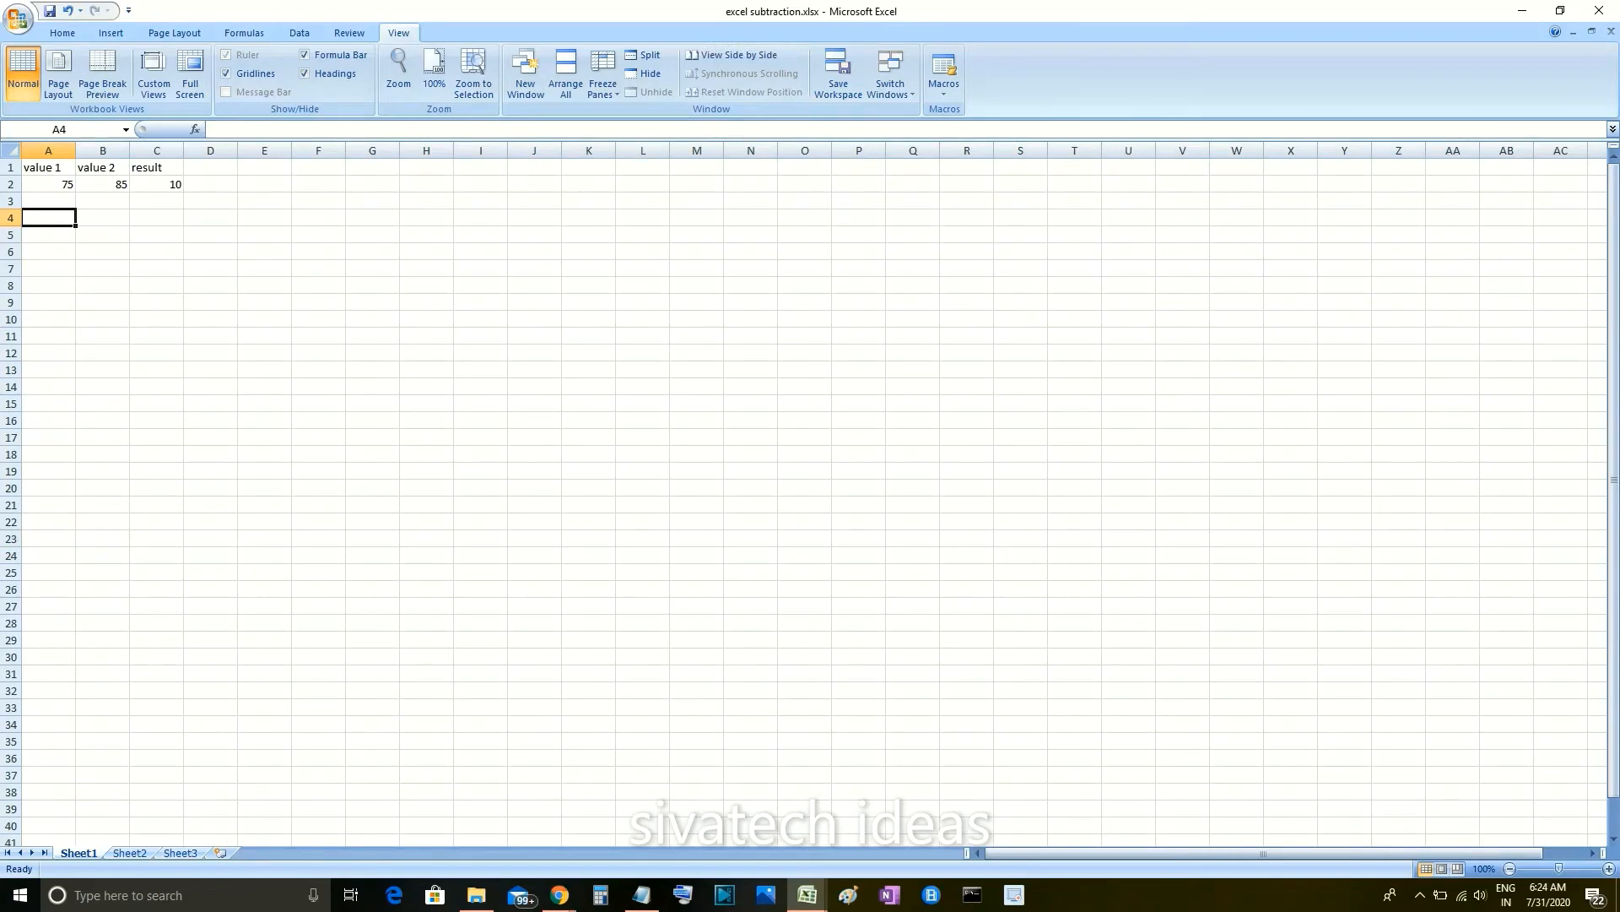
Step: Enter 3 as value 1 in A4 and 5 as value 2 in B4 of the subtraction sheet
{"action": "type", "text": "3"}
{"action": "key", "text": "Tab"}
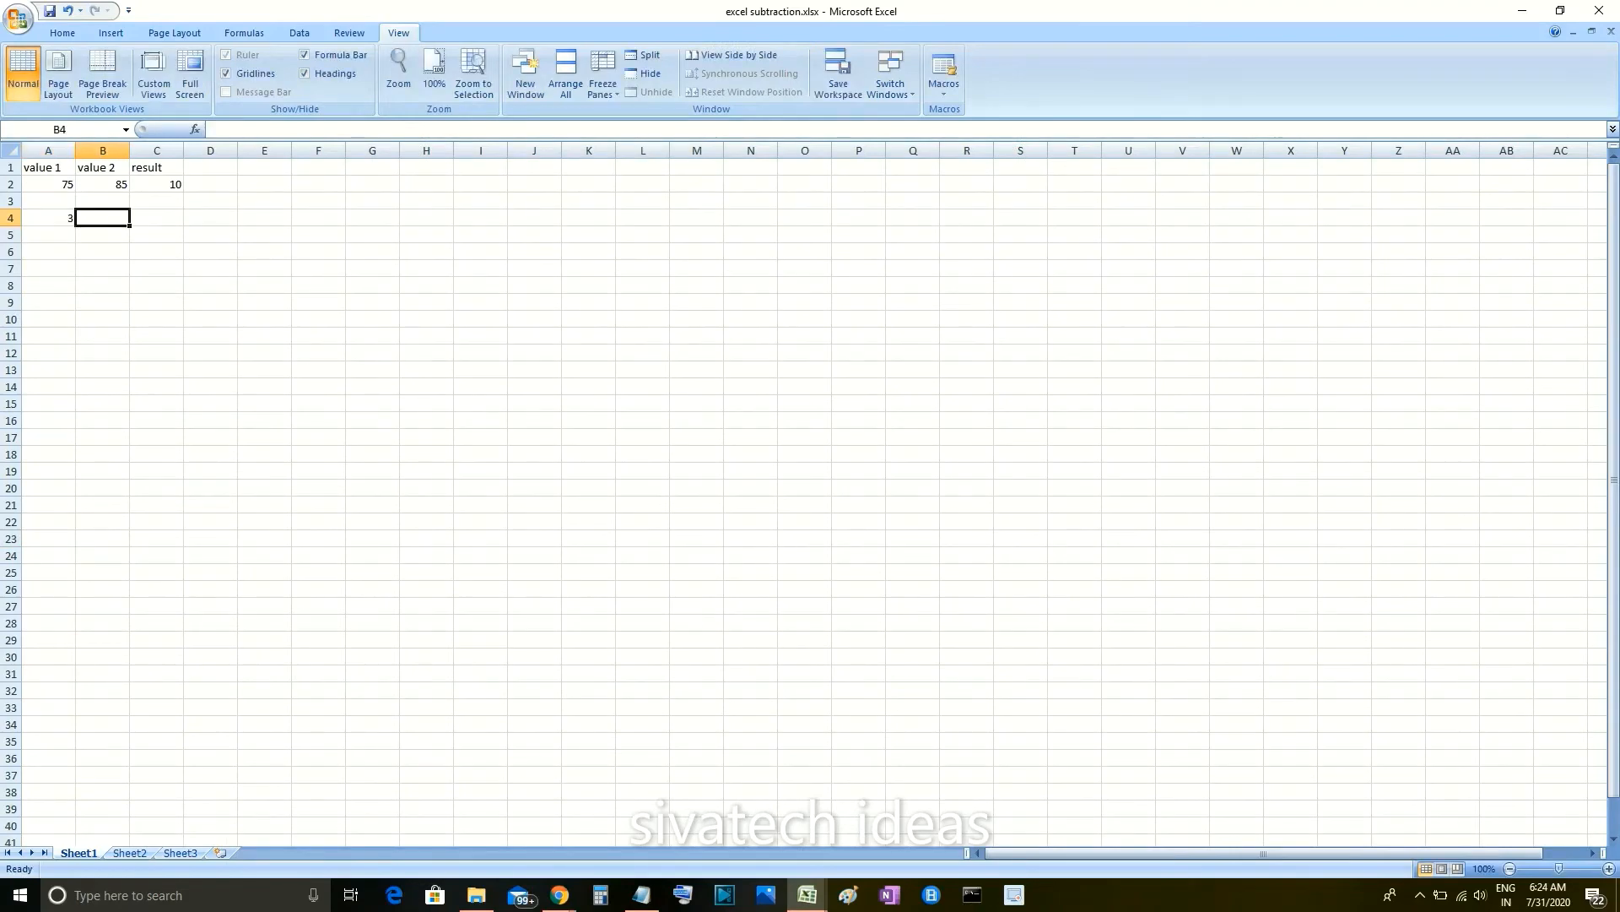
{"action": "type", "text": "5"}
{"action": "key", "text": "Tab"}
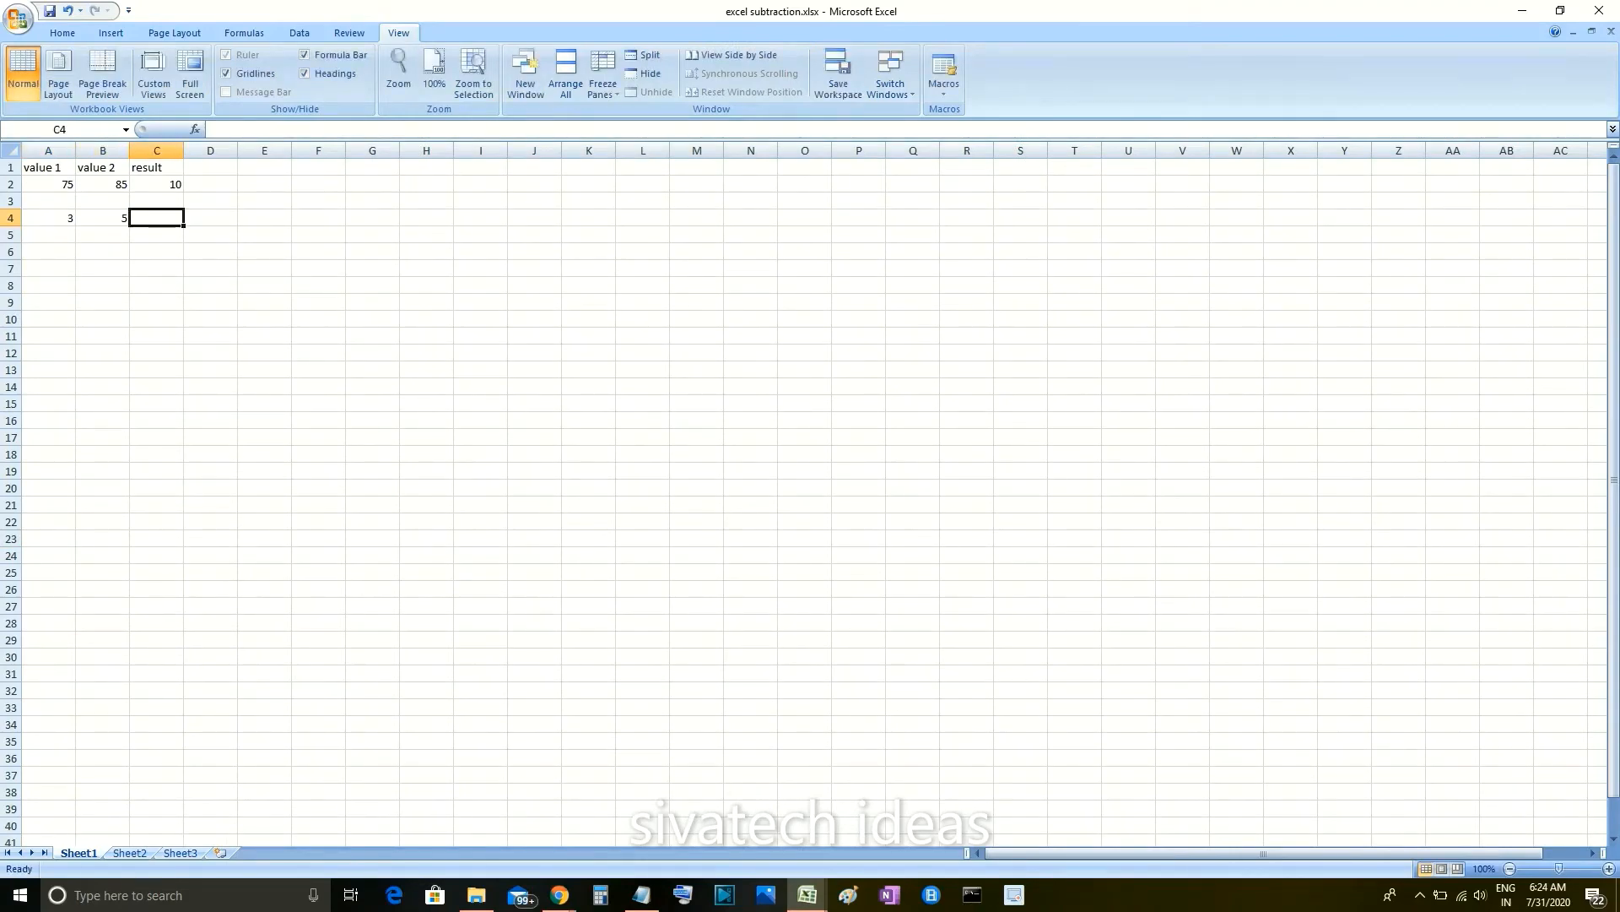
Step: Subtract value 1 from value 2 in C4 with the formula =sum(B4-A4)
{"action": "type", "text": "=sum"}
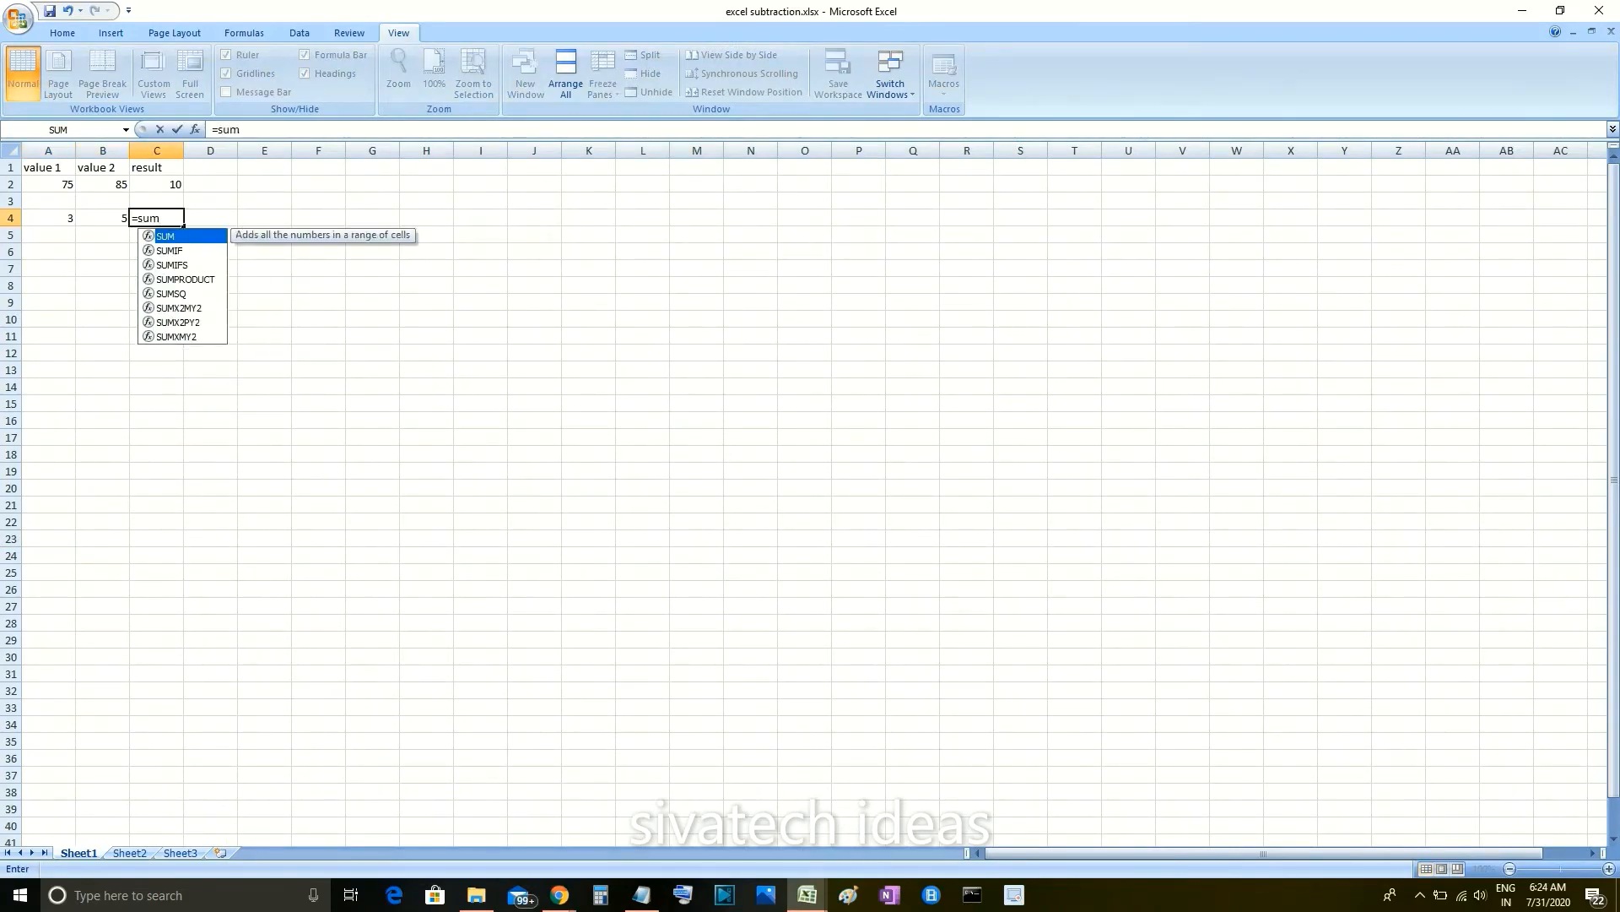
{"action": "type", "text": "("}
{"action": "key", "text": "Left"}
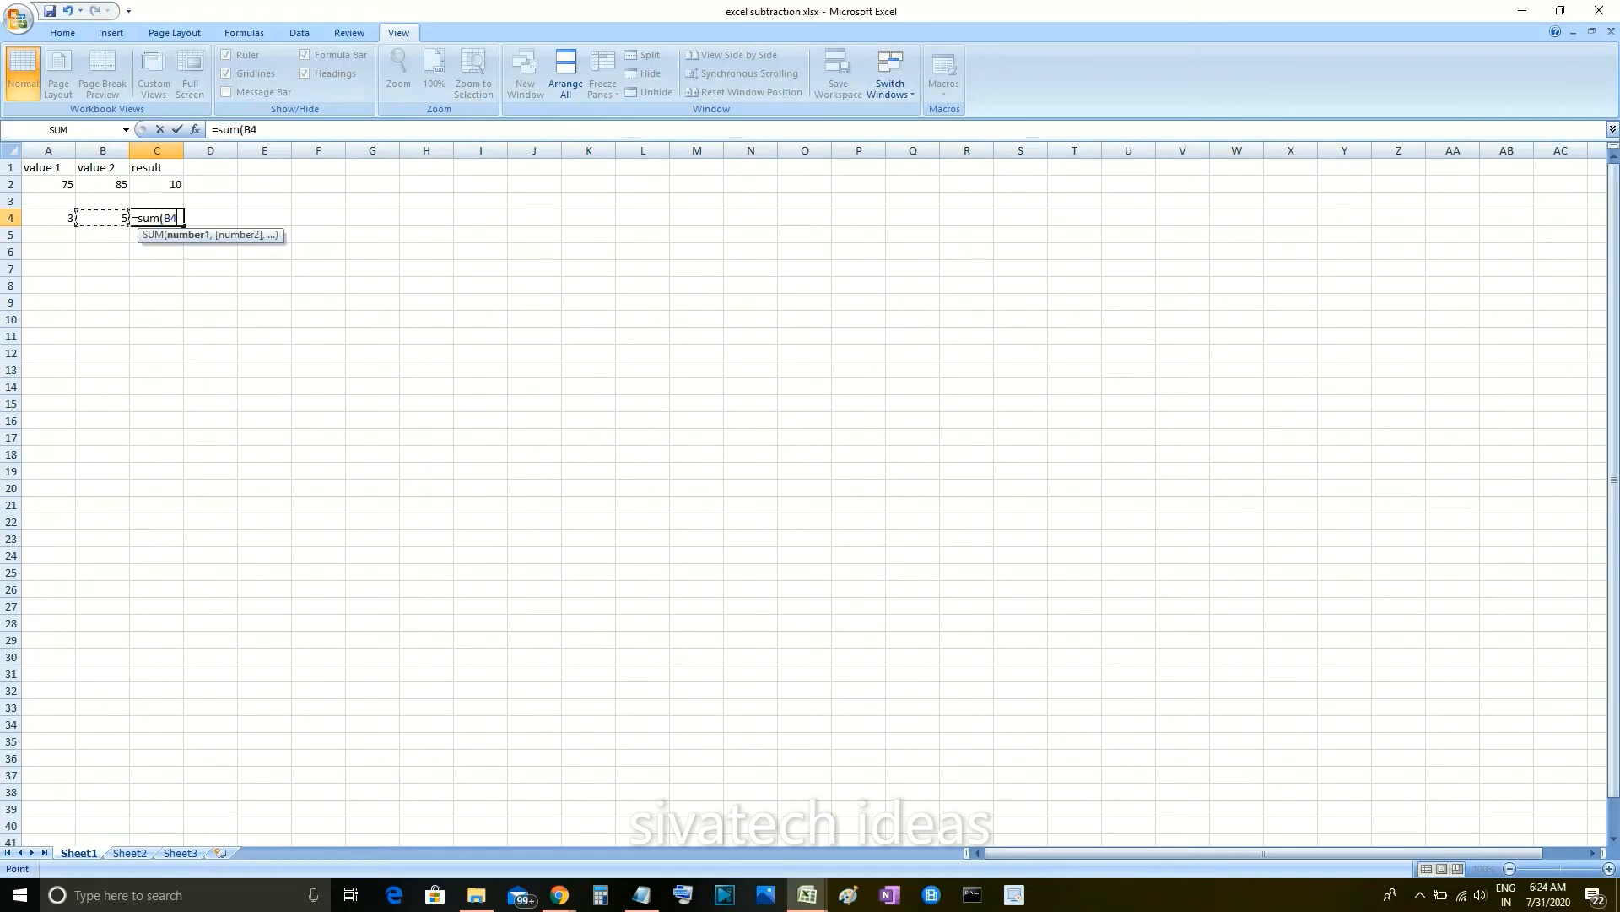
{"action": "type", "text": "-"}
{"action": "key", "text": "Left"}
{"action": "key", "text": "Left"}
{"action": "type", "text": ")"}
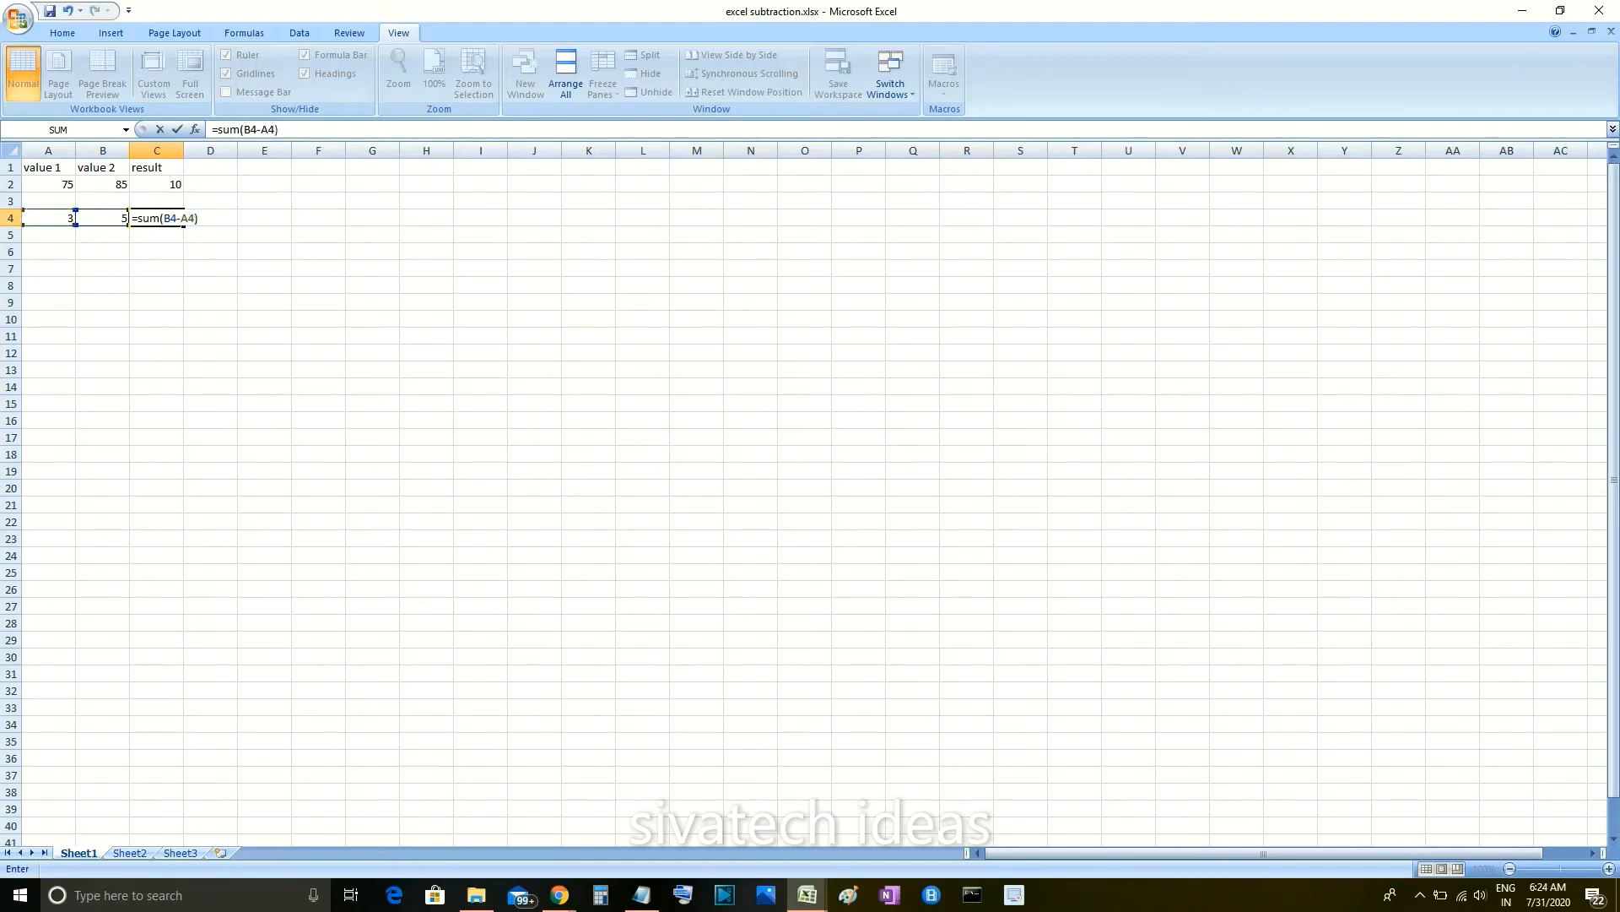
{"action": "key", "text": "Return"}
{"action": "left_click_drag", "start_coordinate": [207, 218], "coordinate": [158, 236]}
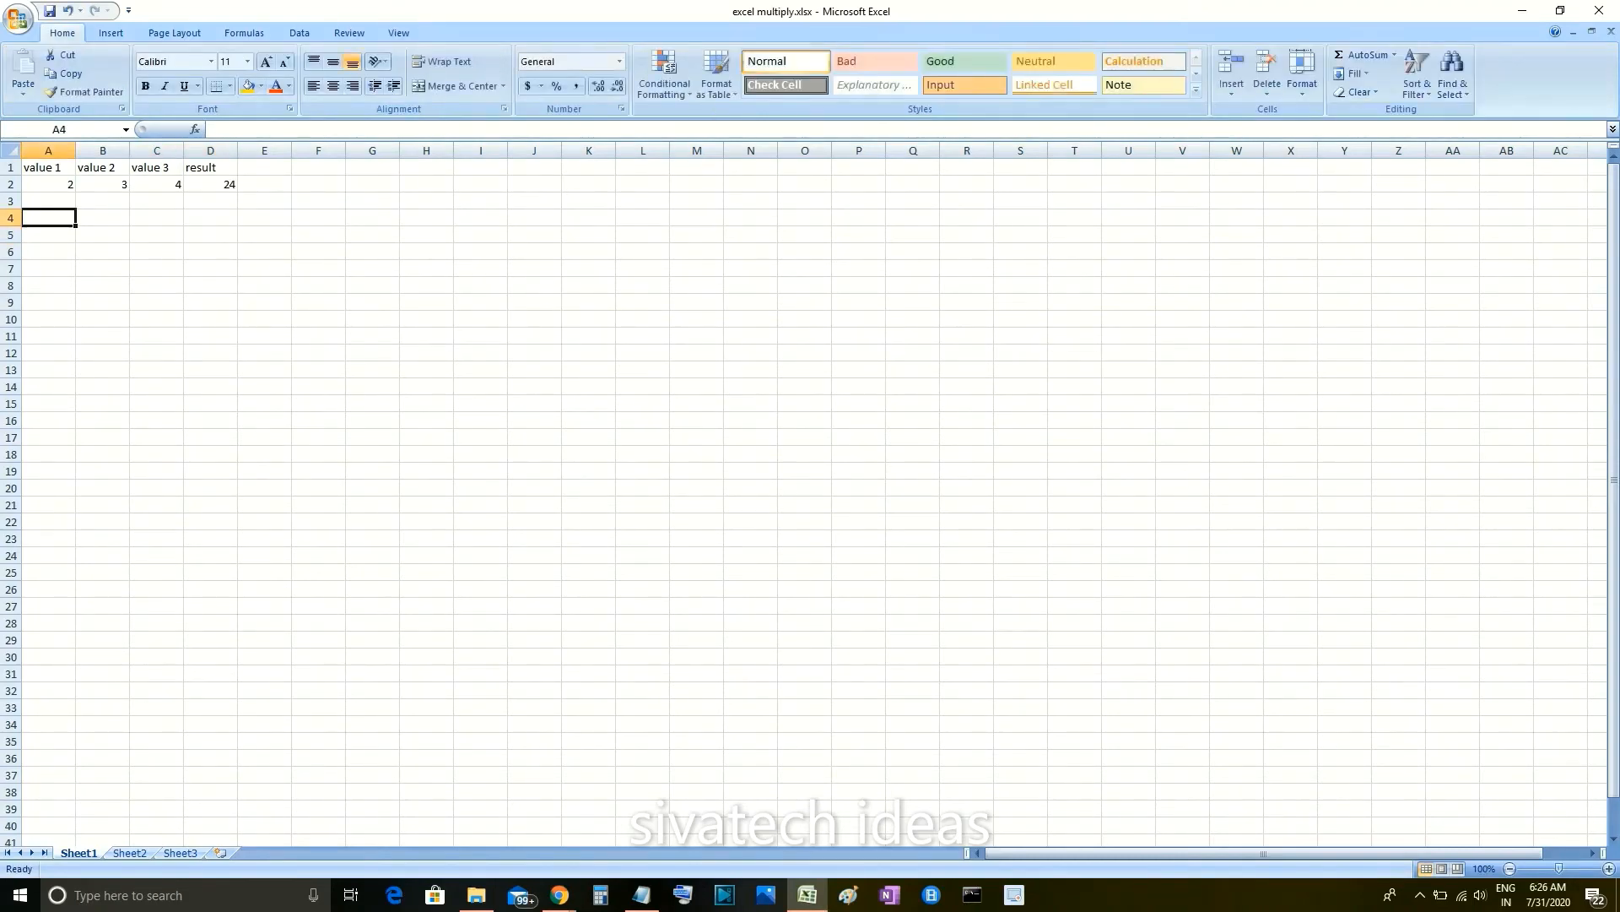
Step: Enter 5, 10 and 20 as the three values in A4, B4 and C4 of the multiplication sheet
{"action": "type", "text": "5"}
{"action": "key", "text": "Tab"}
{"action": "type", "text": "10"}
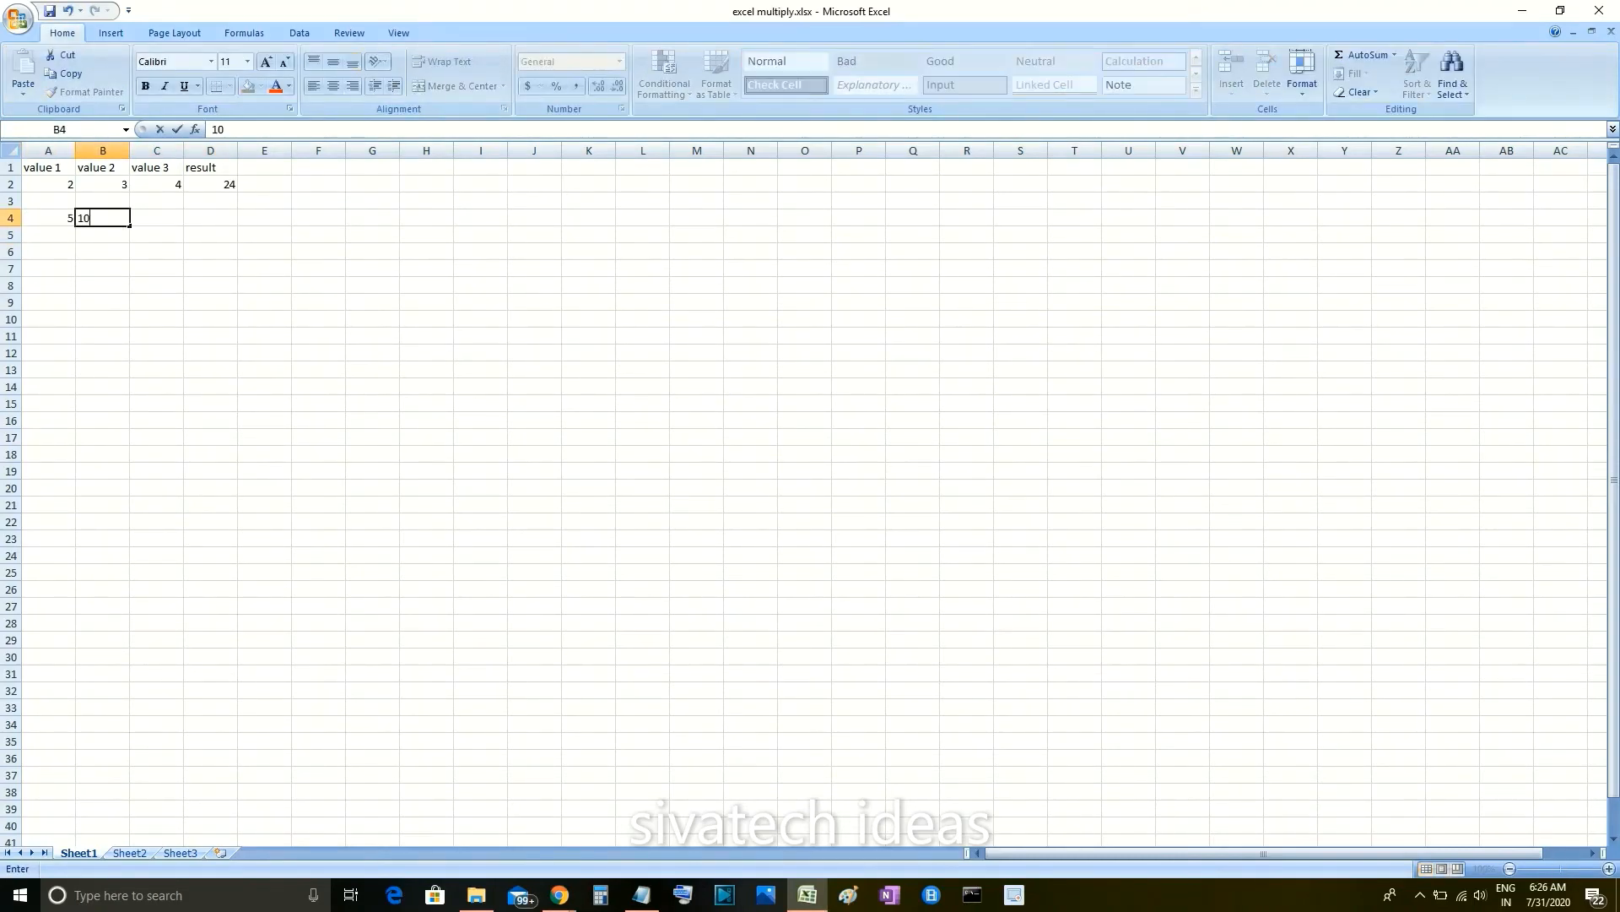
{"action": "key", "text": "Tab"}
{"action": "type", "text": "20"}
{"action": "key", "text": "Tab"}
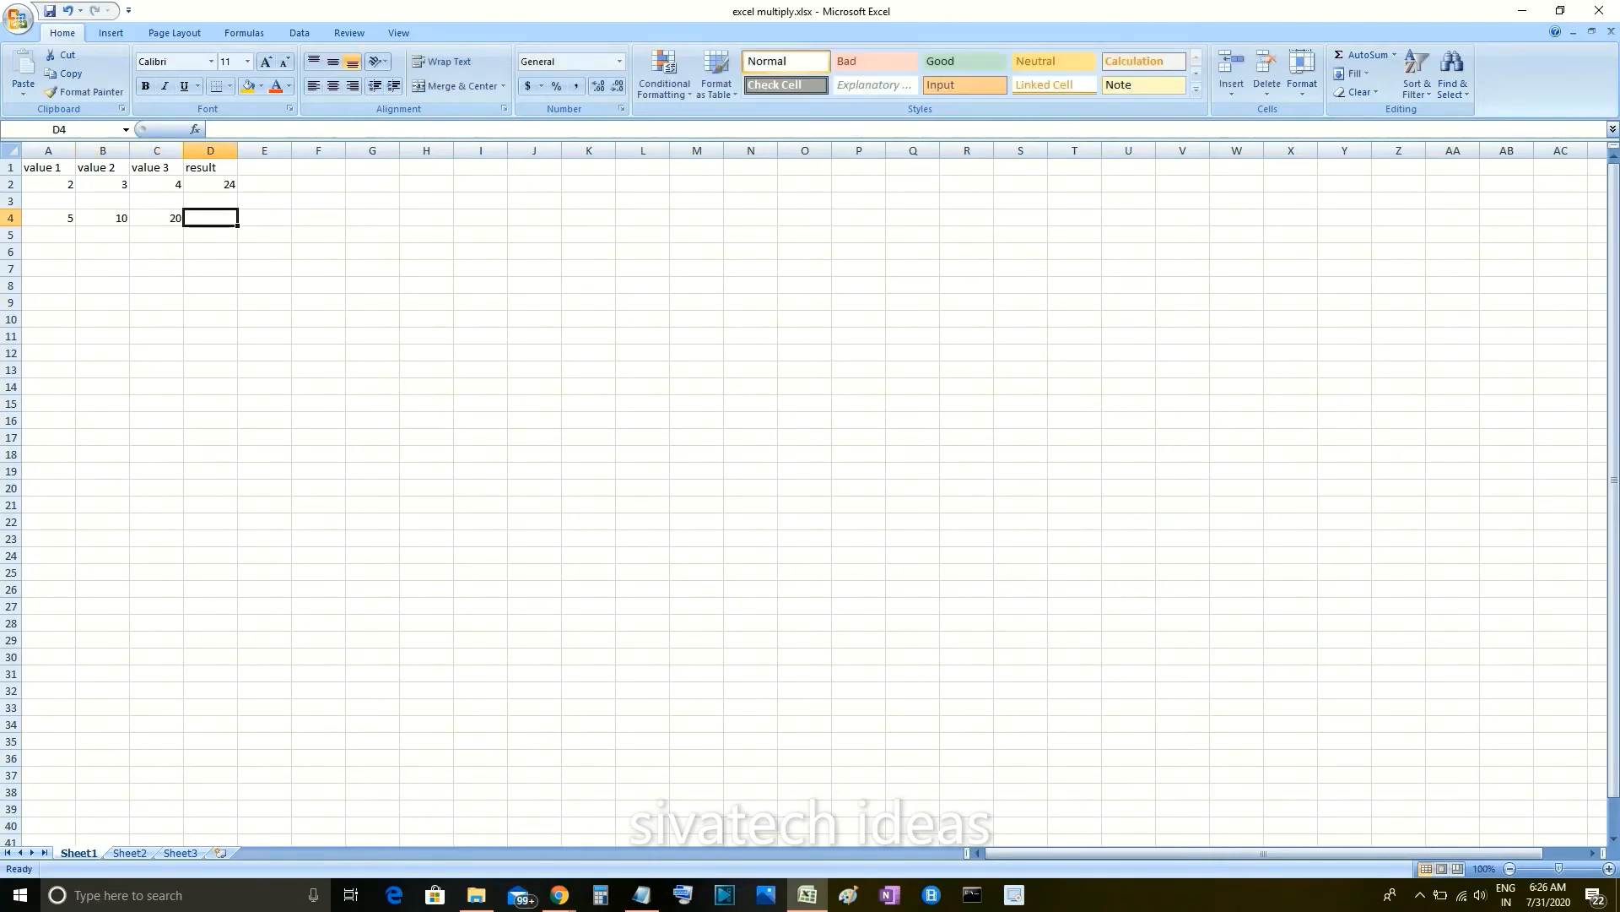
Step: Multiply the three row 4 values in D4 with the formula =A4*B4*C4
{"action": "type", "text": "="}
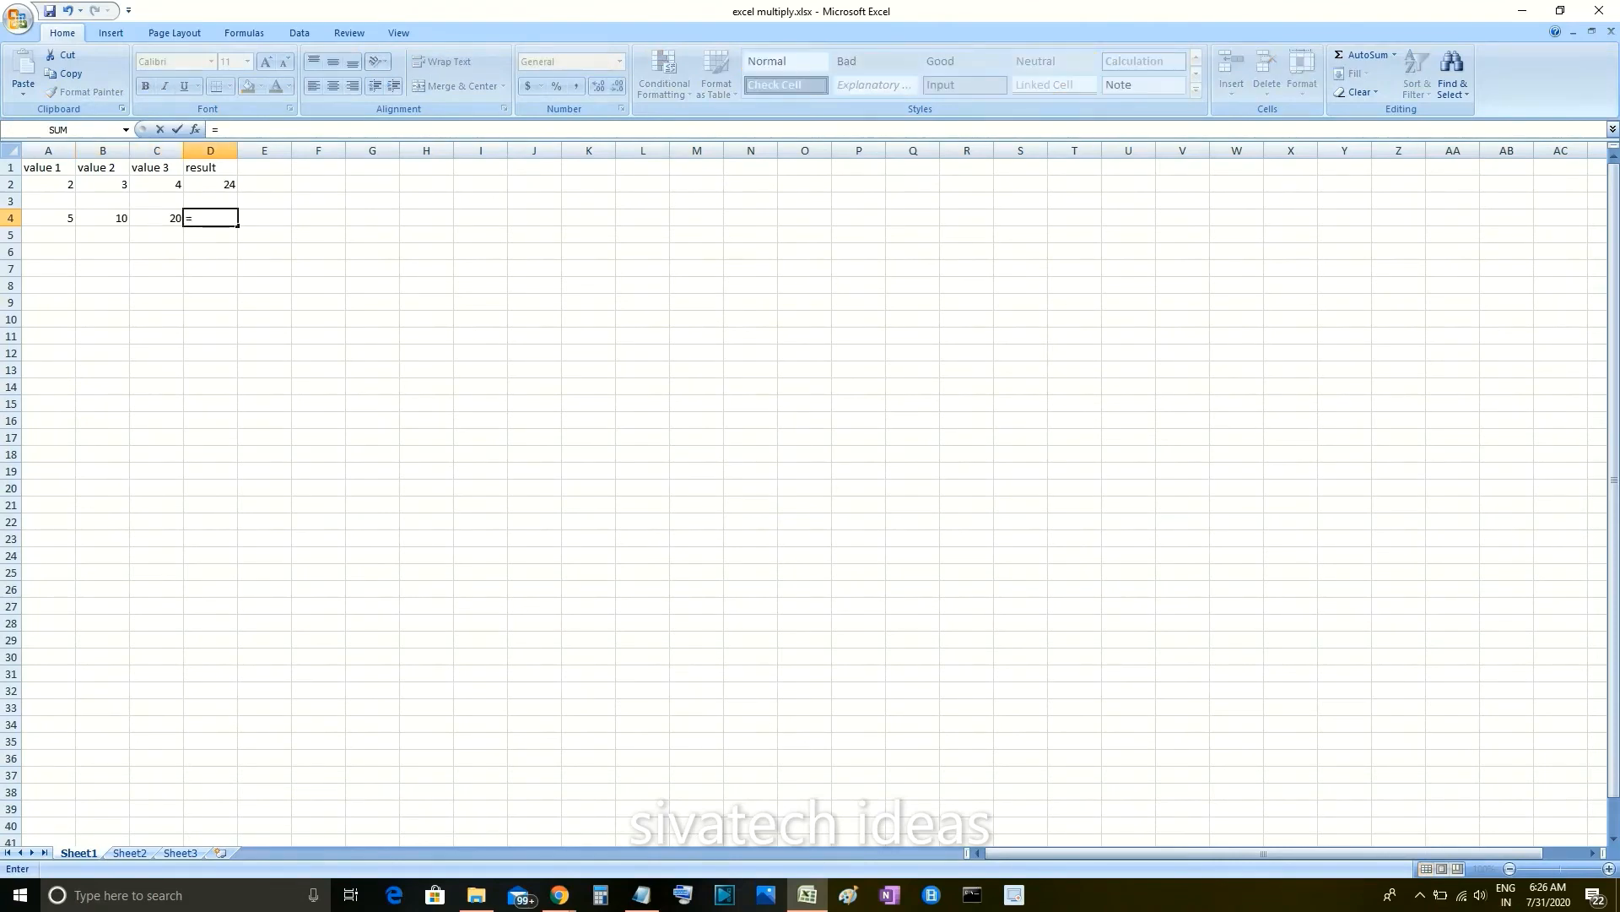
{"action": "left_click", "coordinate": [48, 217]}
{"action": "type", "text": "*"}
{"action": "left_click", "coordinate": [102, 218]}
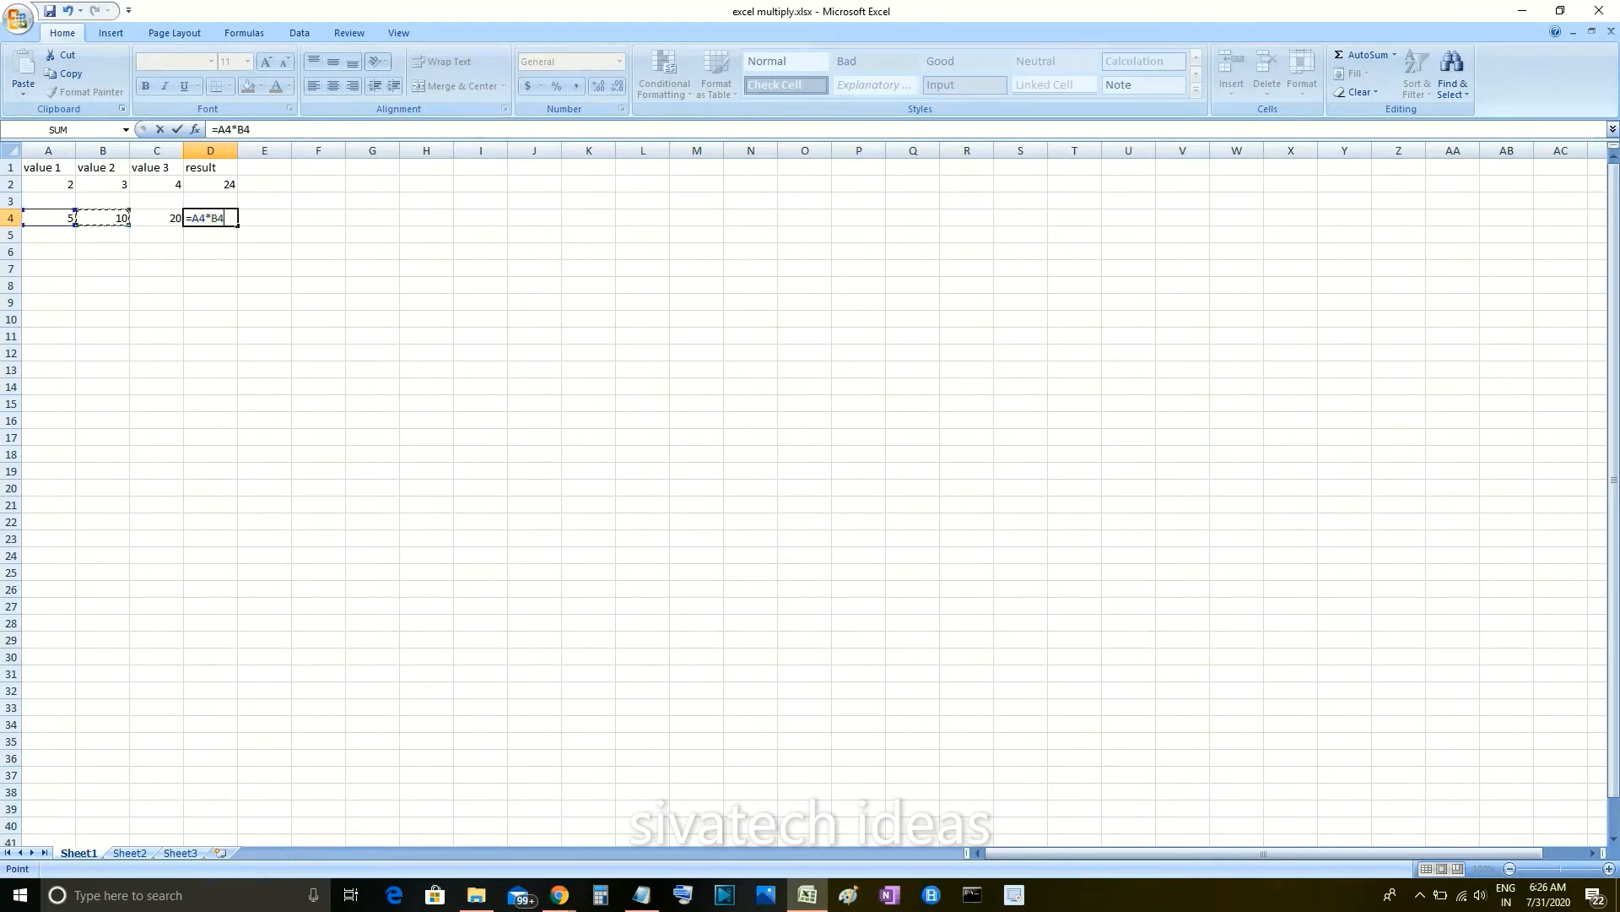
{"action": "type", "text": "*"}
{"action": "left_click", "coordinate": [156, 218]}
{"action": "key", "text": "Return"}
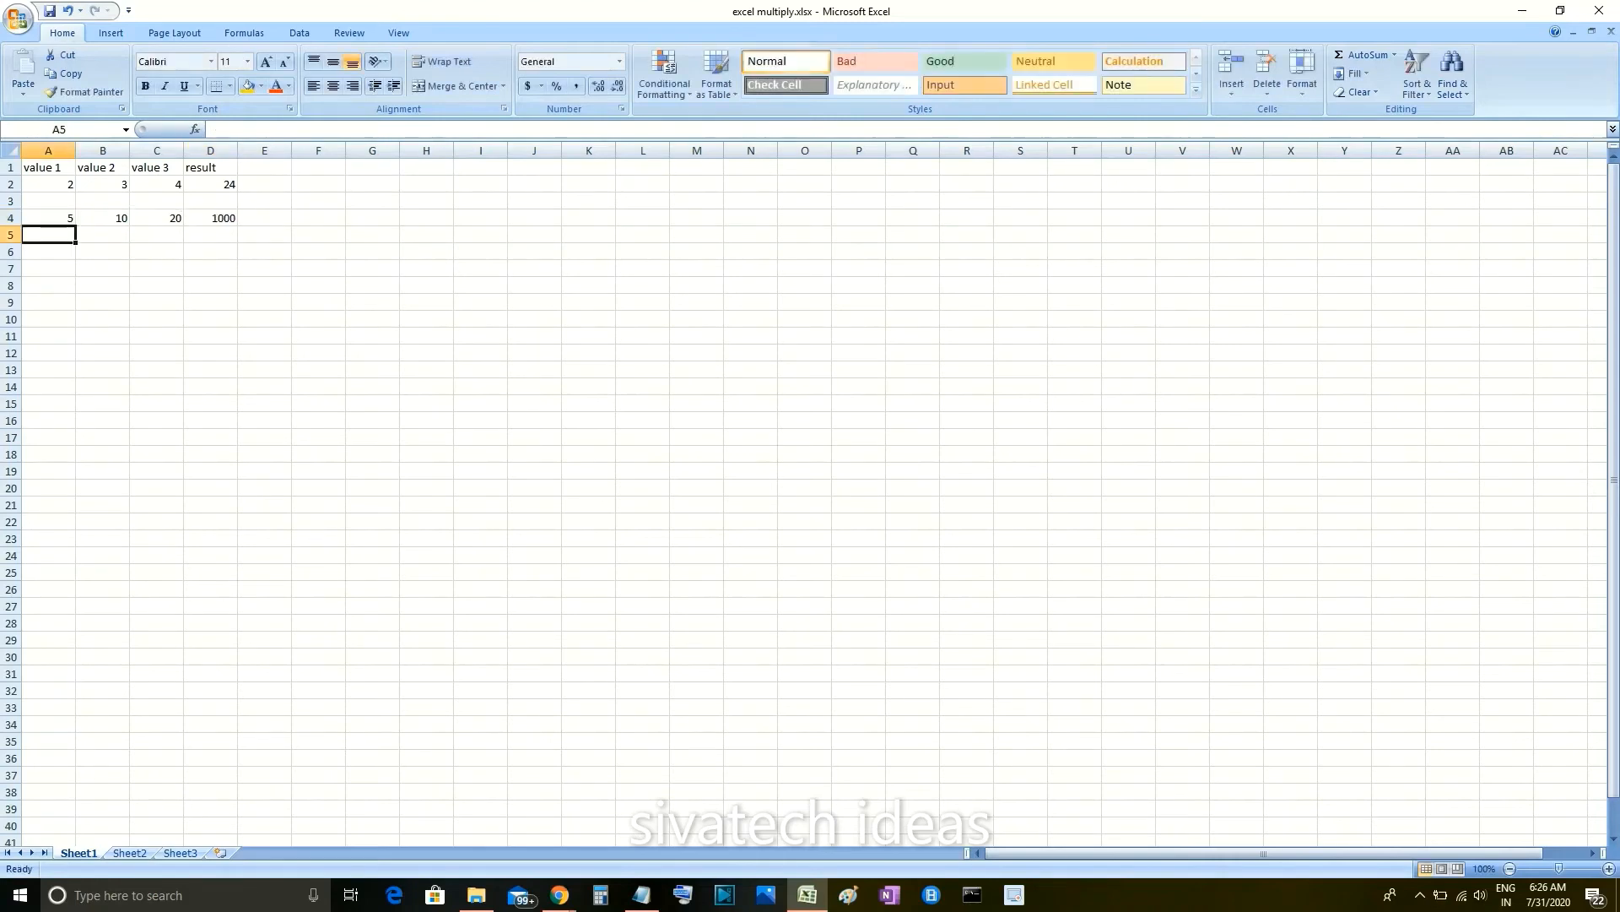
Step: Verify the product by calculating 5 × 10 × 20 in Calculator, then close it
{"action": "left_click", "coordinate": [601, 895]}
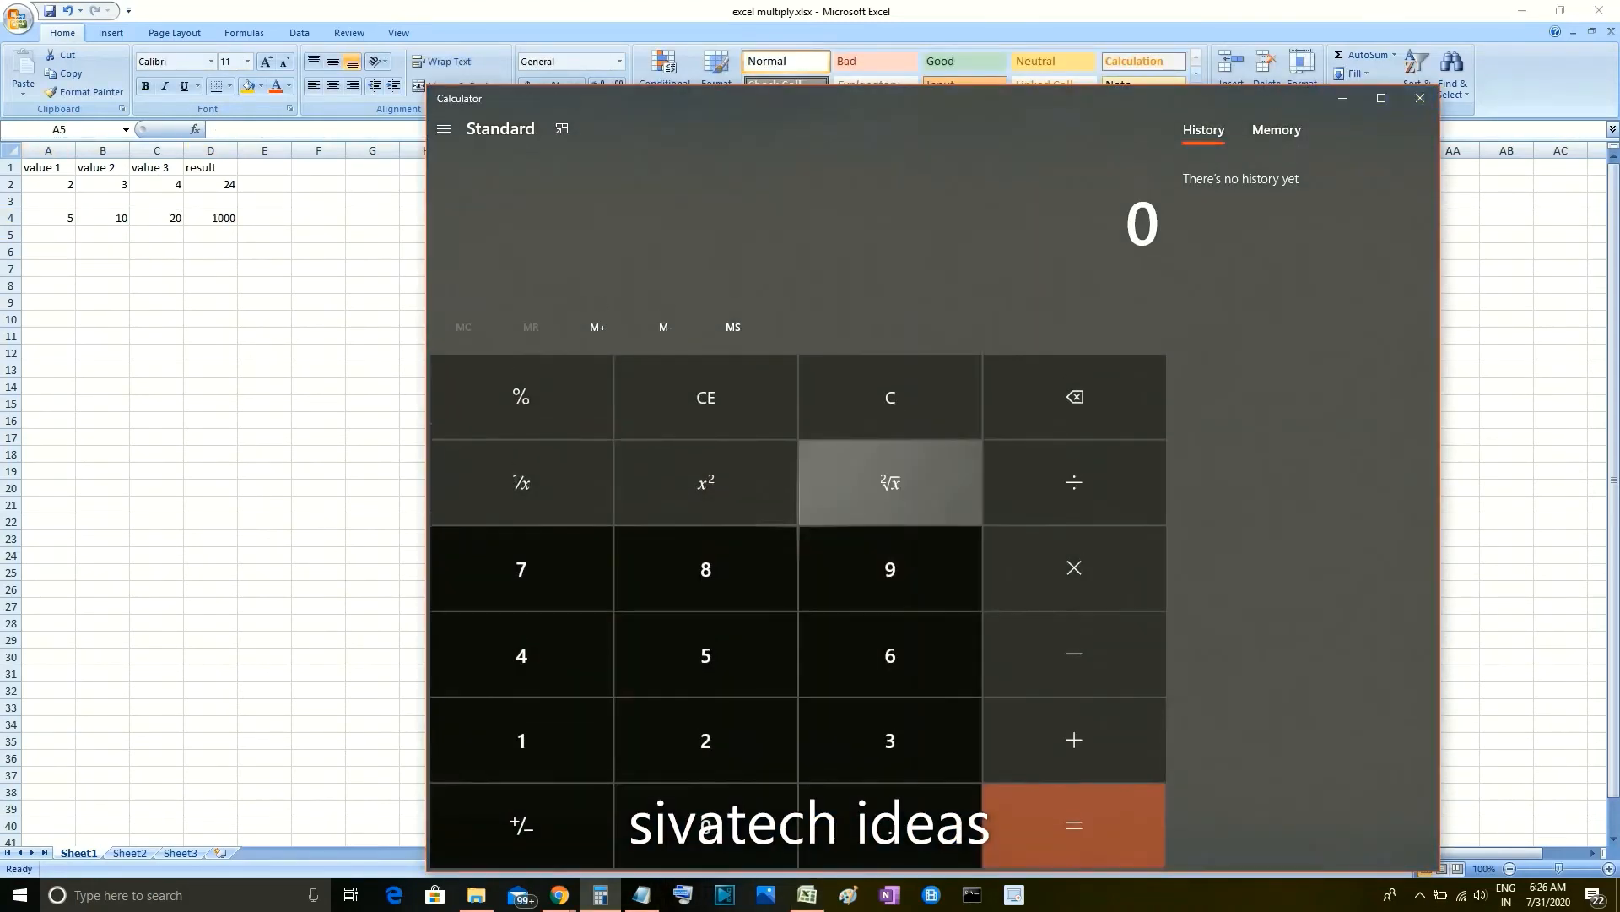
{"action": "type", "text": "5"}
{"action": "key", "text": "asterisk"}
{"action": "type", "text": "10"}
{"action": "key", "text": "asterisk"}
{"action": "type", "text": "20"}
{"action": "key", "text": "Return"}
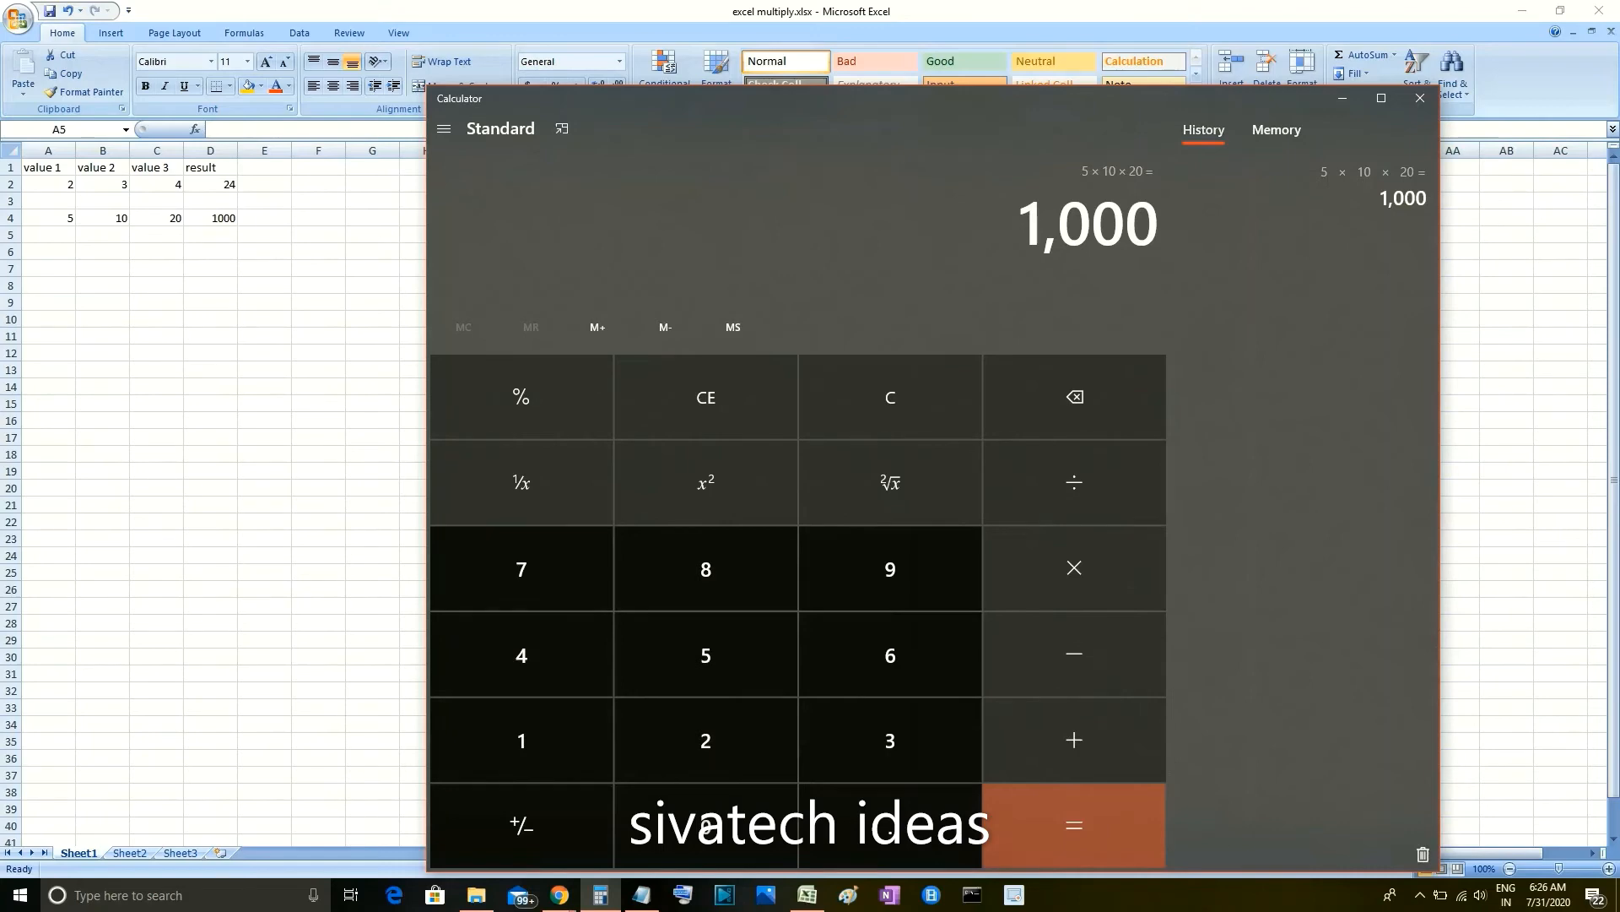
{"action": "left_click", "coordinate": [1421, 98]}
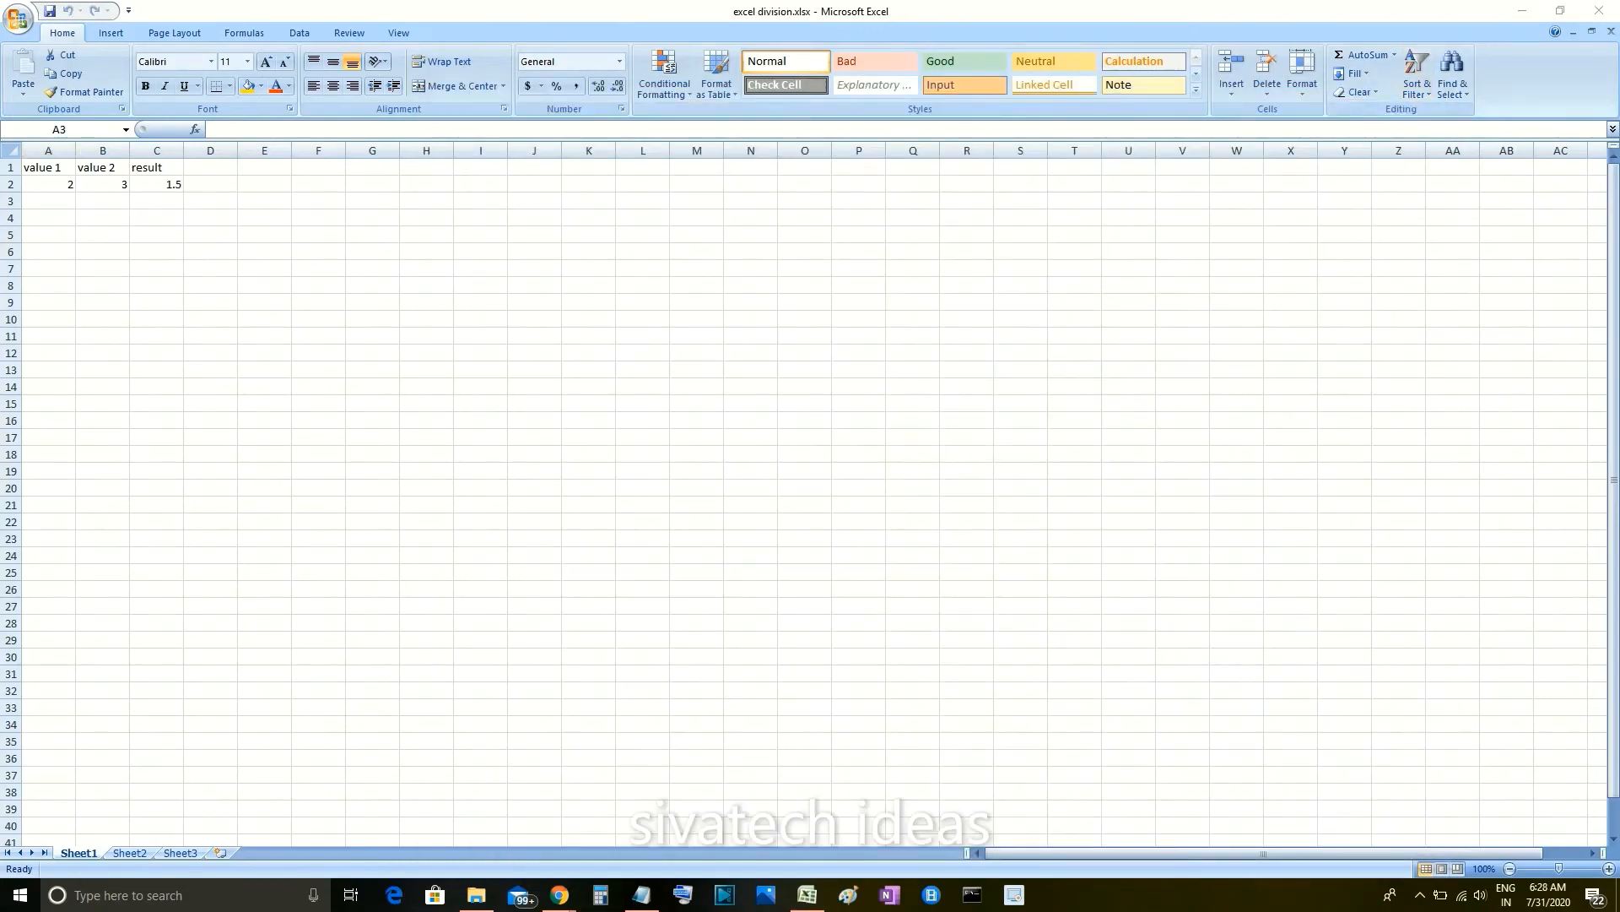
Step: Review the existing division formula in C2, then enter 10 in A4 and 30 in B4
{"action": "left_click", "coordinate": [156, 184]}
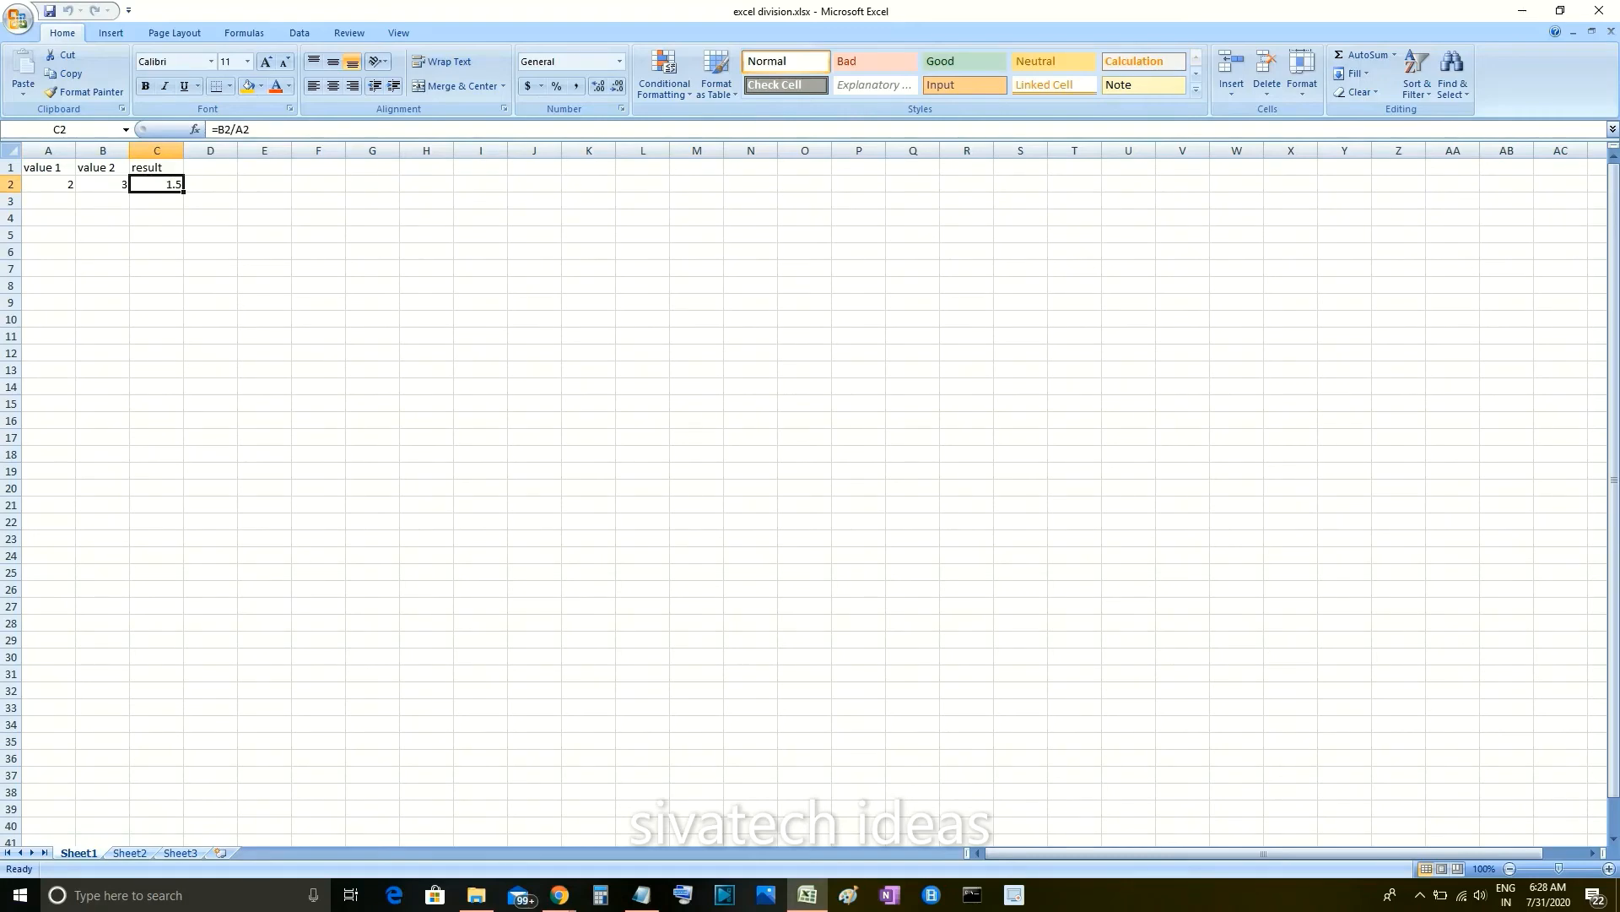
{"action": "left_click", "coordinate": [49, 218]}
{"action": "type", "text": "10"}
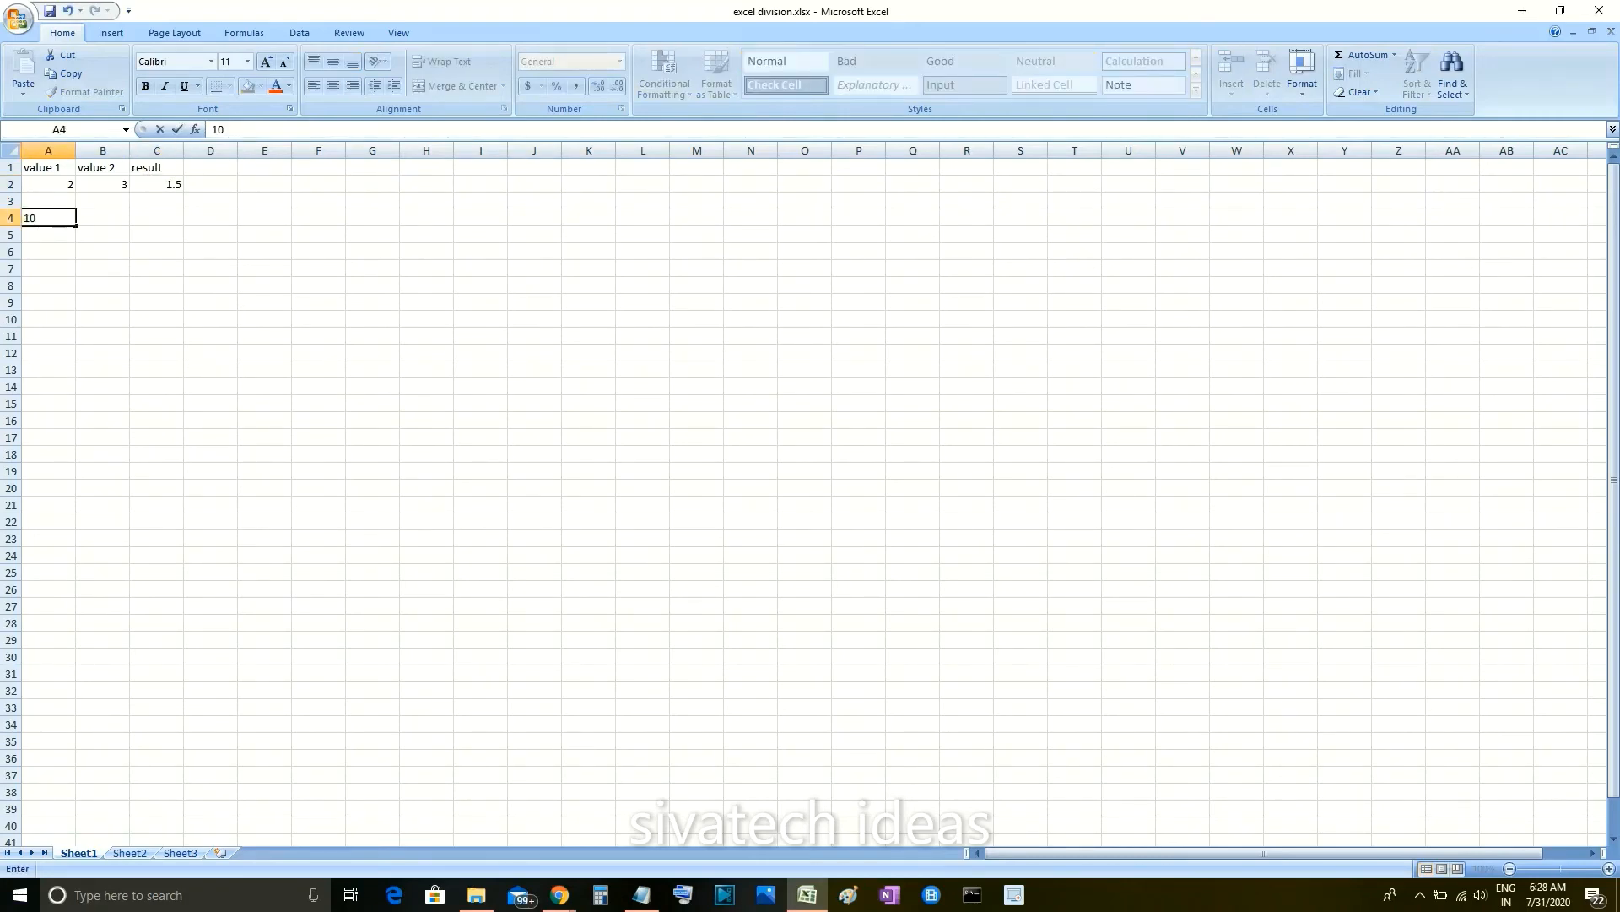
{"action": "key", "text": "Tab"}
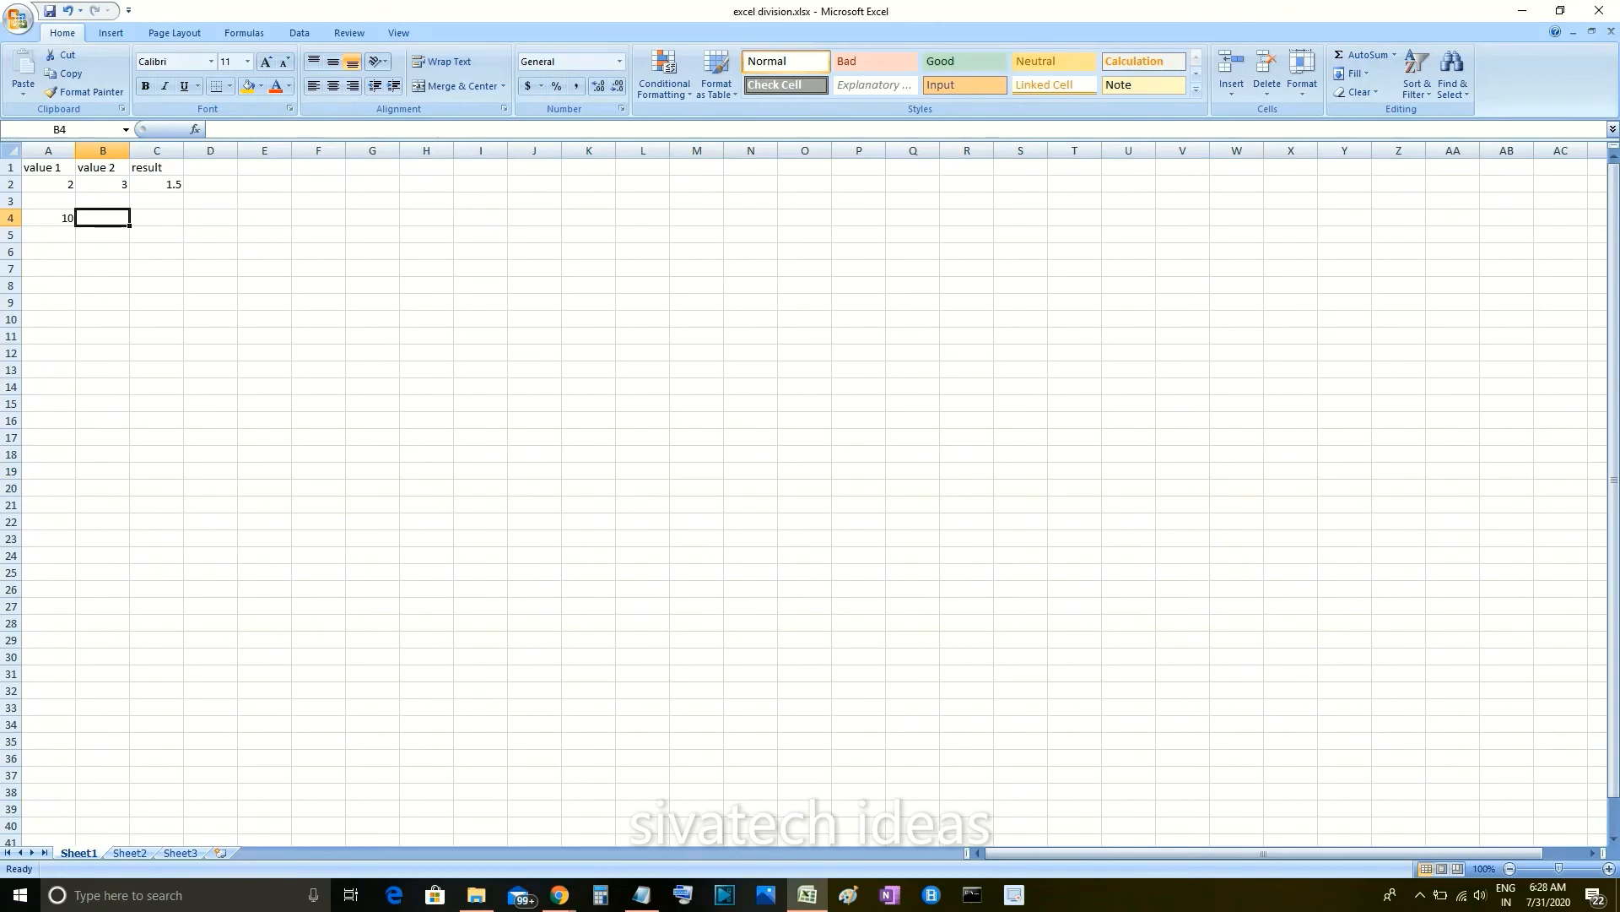
{"action": "left_click", "coordinate": [157, 218]}
{"action": "left_click", "coordinate": [103, 218]}
{"action": "type", "text": "2"}
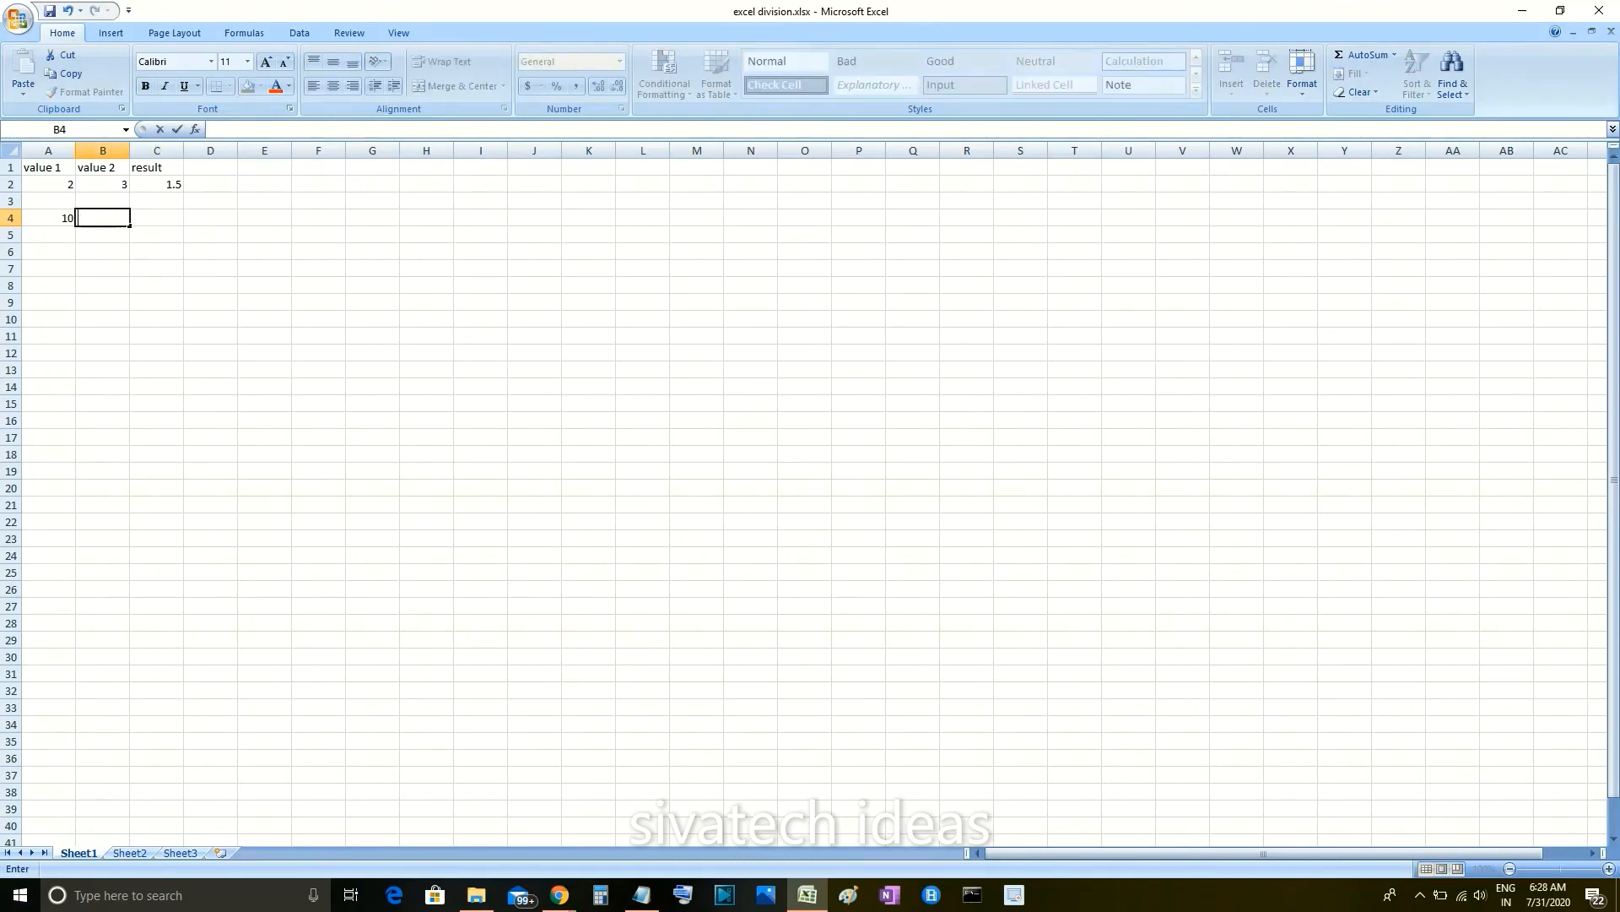
{"action": "type", "text": "0"}
{"action": "key", "text": "Tab"}
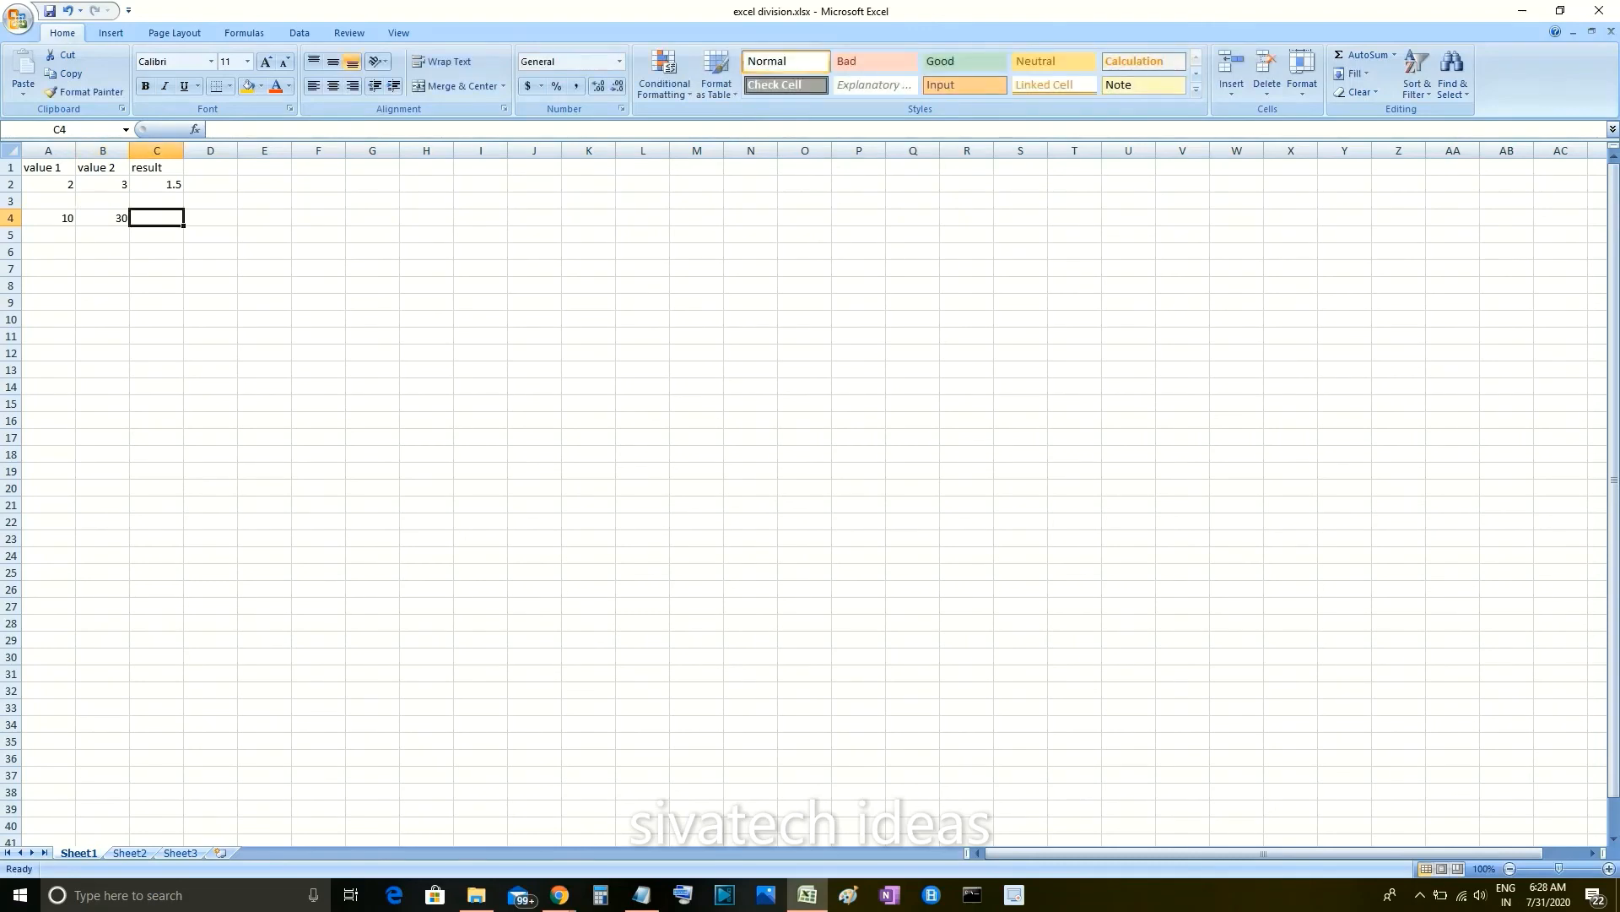
Step: Divide value 2 by value 1 in C4 with the formula =B4/A4 and check the cell
{"action": "type", "text": "="}
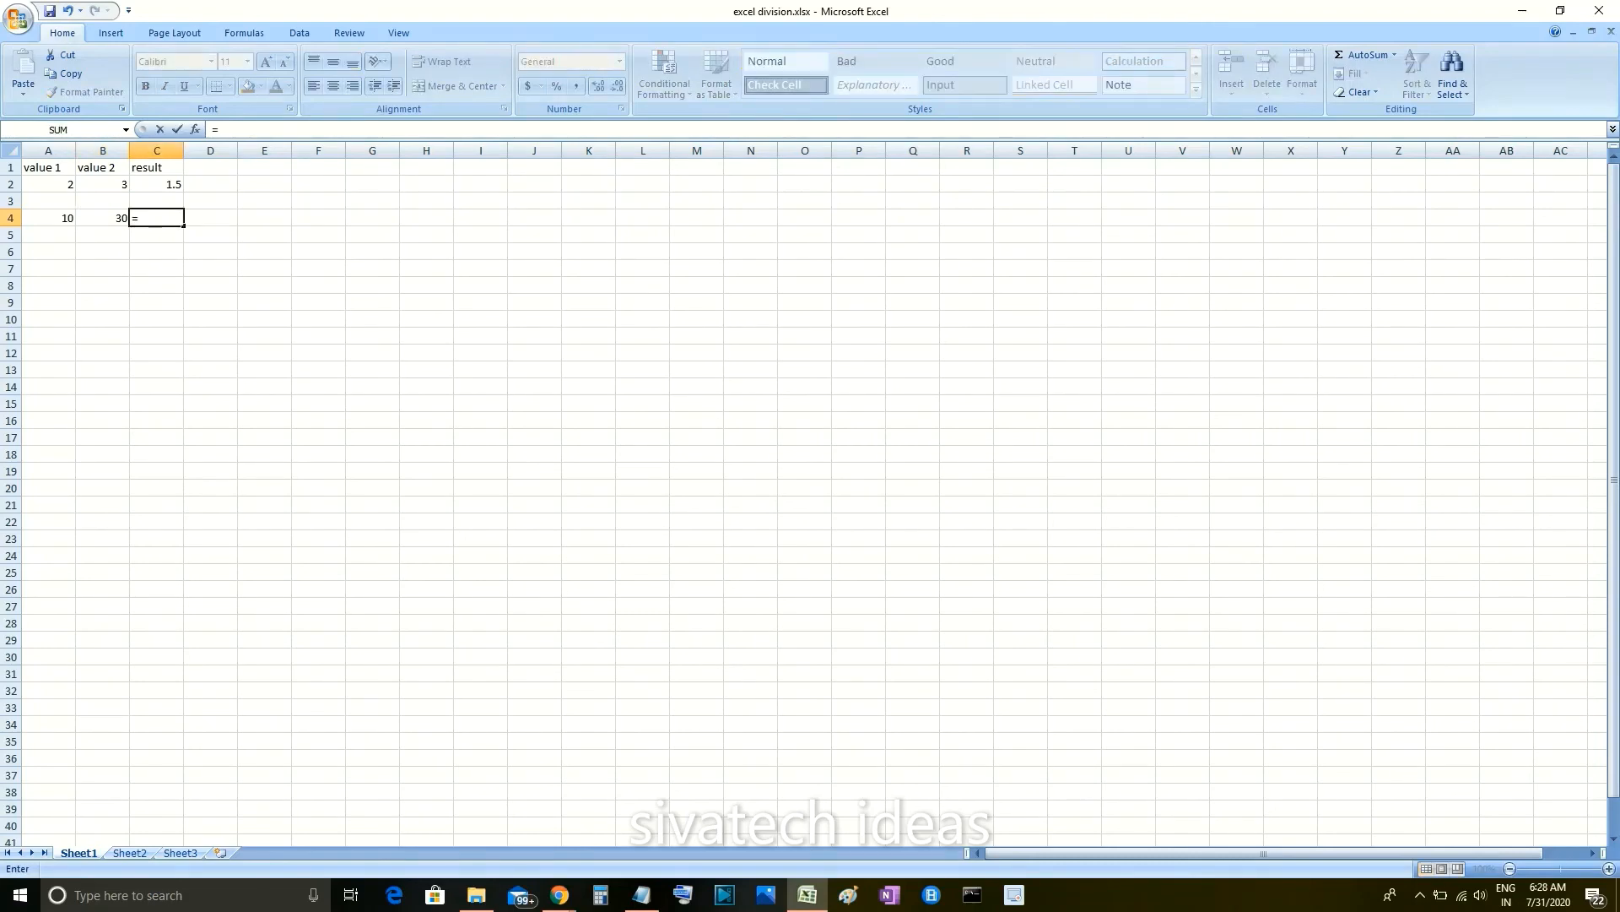
{"action": "left_click", "coordinate": [102, 217]}
{"action": "type", "text": "/"}
{"action": "left_click", "coordinate": [50, 218]}
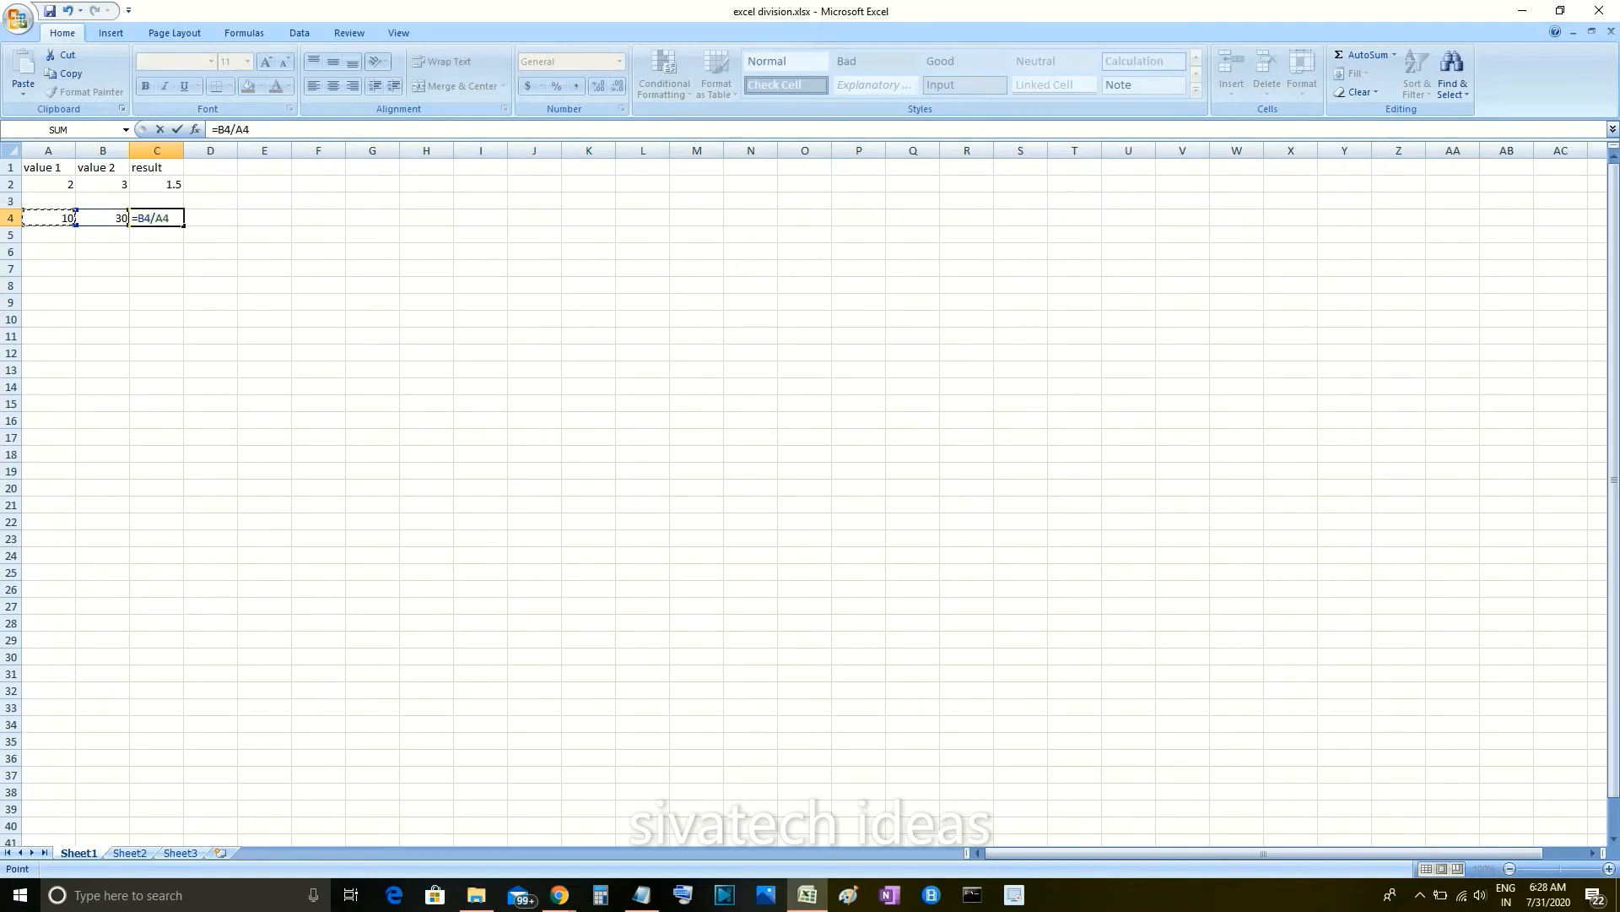
{"action": "key", "text": "Return"}
{"action": "left_click", "coordinate": [156, 218]}
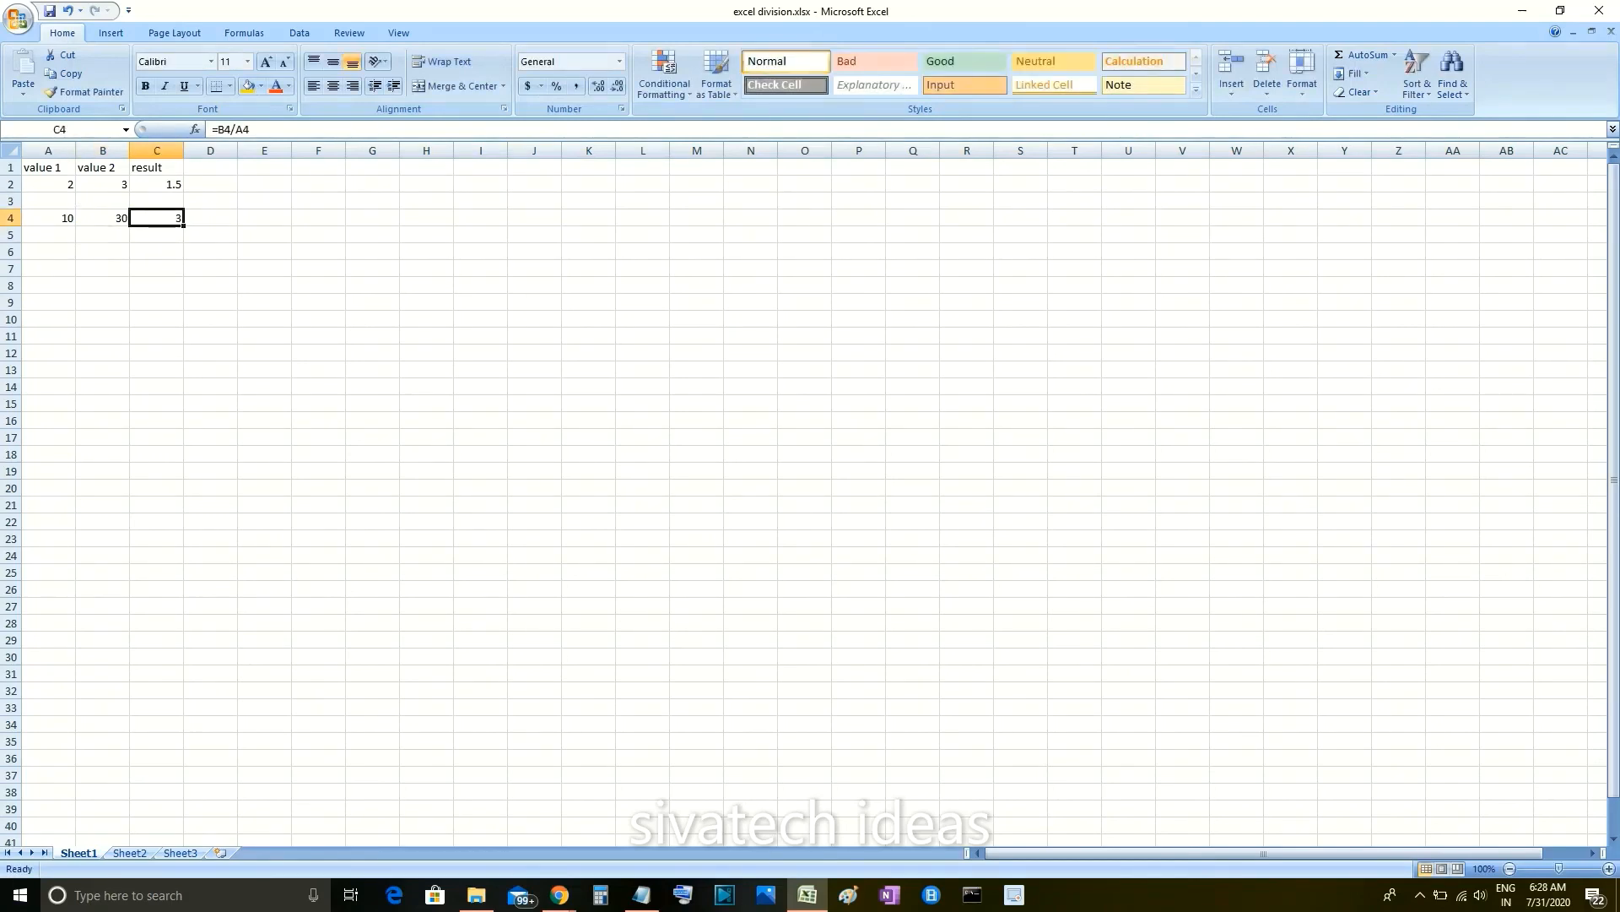
Step: In the excel percentage.xlsx workbook, copy the decimal values in B9:B12 to A21:A24
{"action": "left_click", "coordinate": [16, 17]}
{"action": "left_click", "coordinate": [318, 369]}
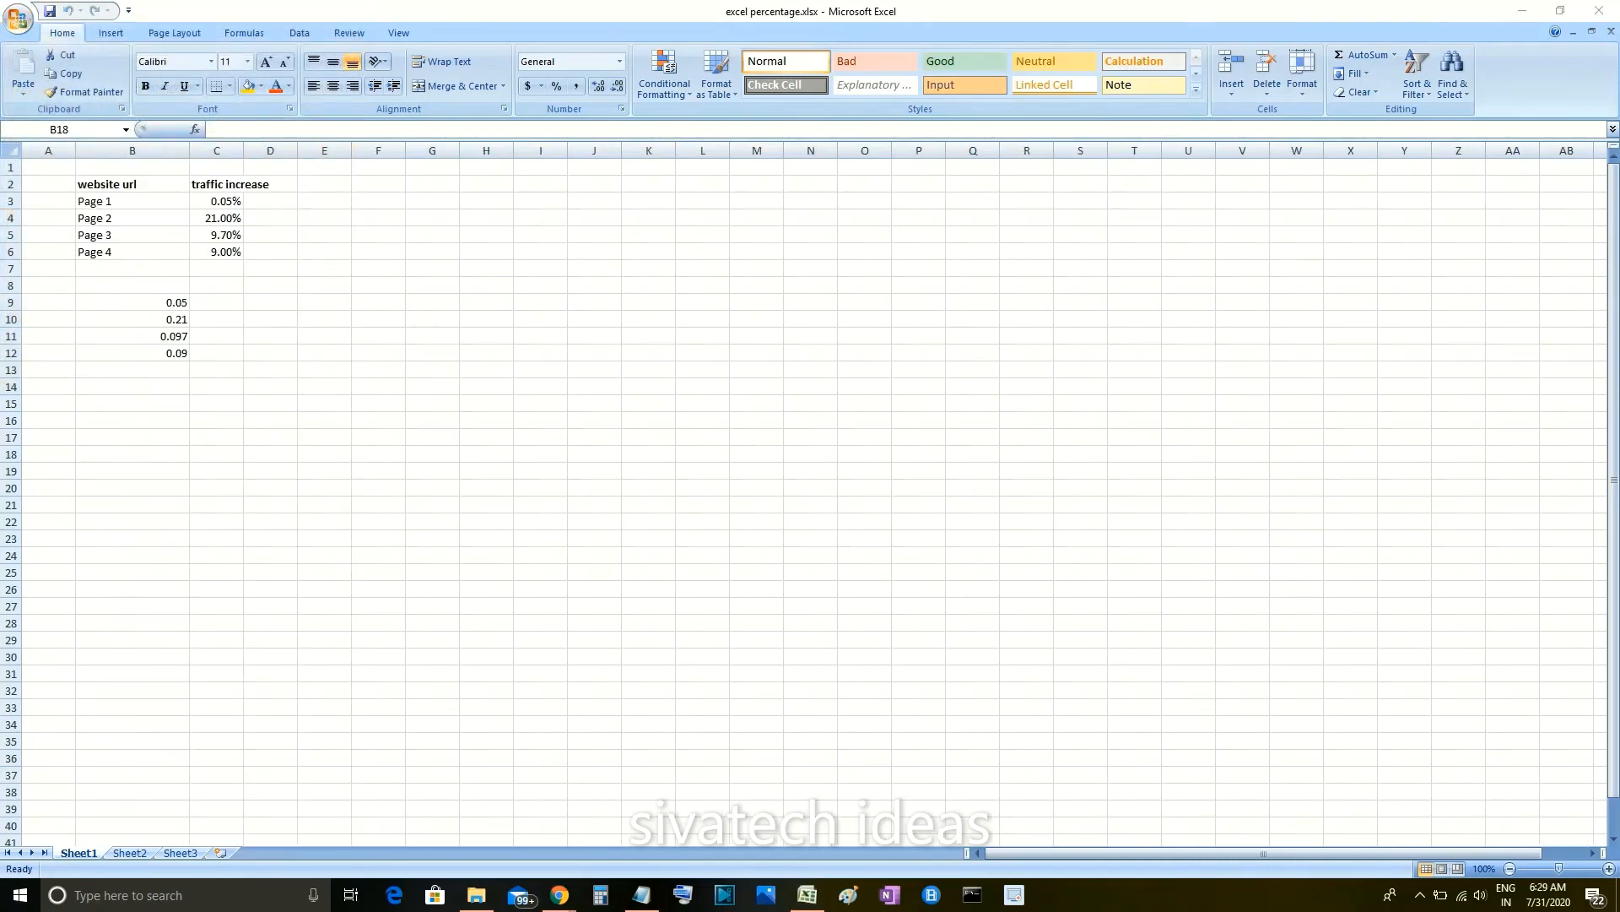
{"action": "left_click", "coordinate": [132, 455]}
{"action": "left_click_drag", "start_coordinate": [132, 302], "coordinate": [135, 355]}
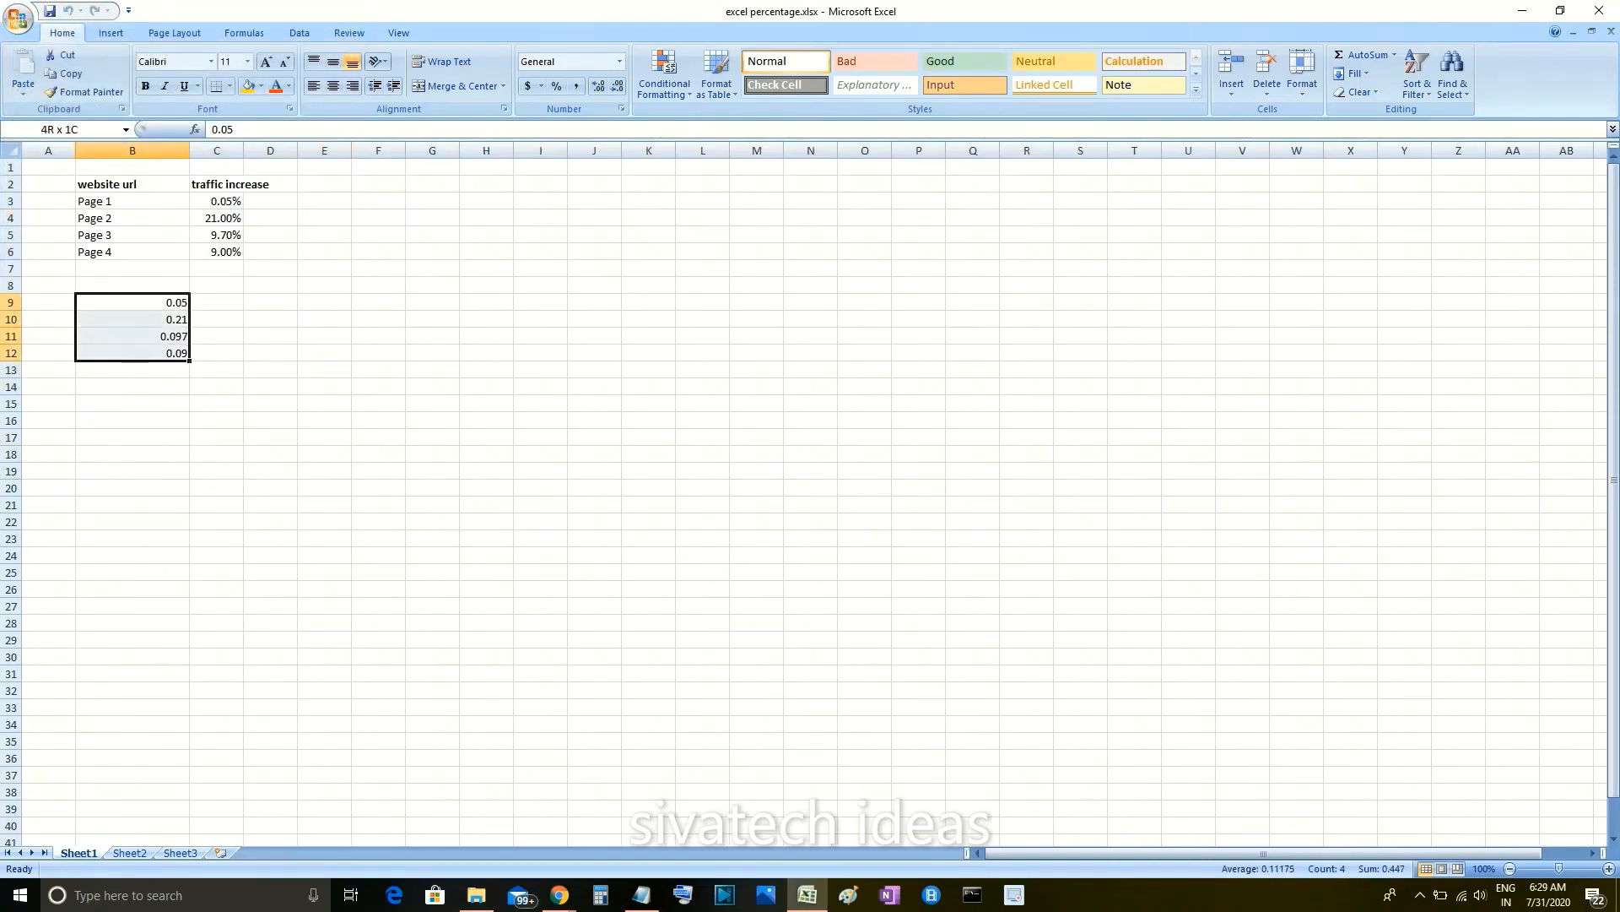
{"action": "key", "text": "ctrl+c"}
{"action": "left_click", "coordinate": [48, 505]}
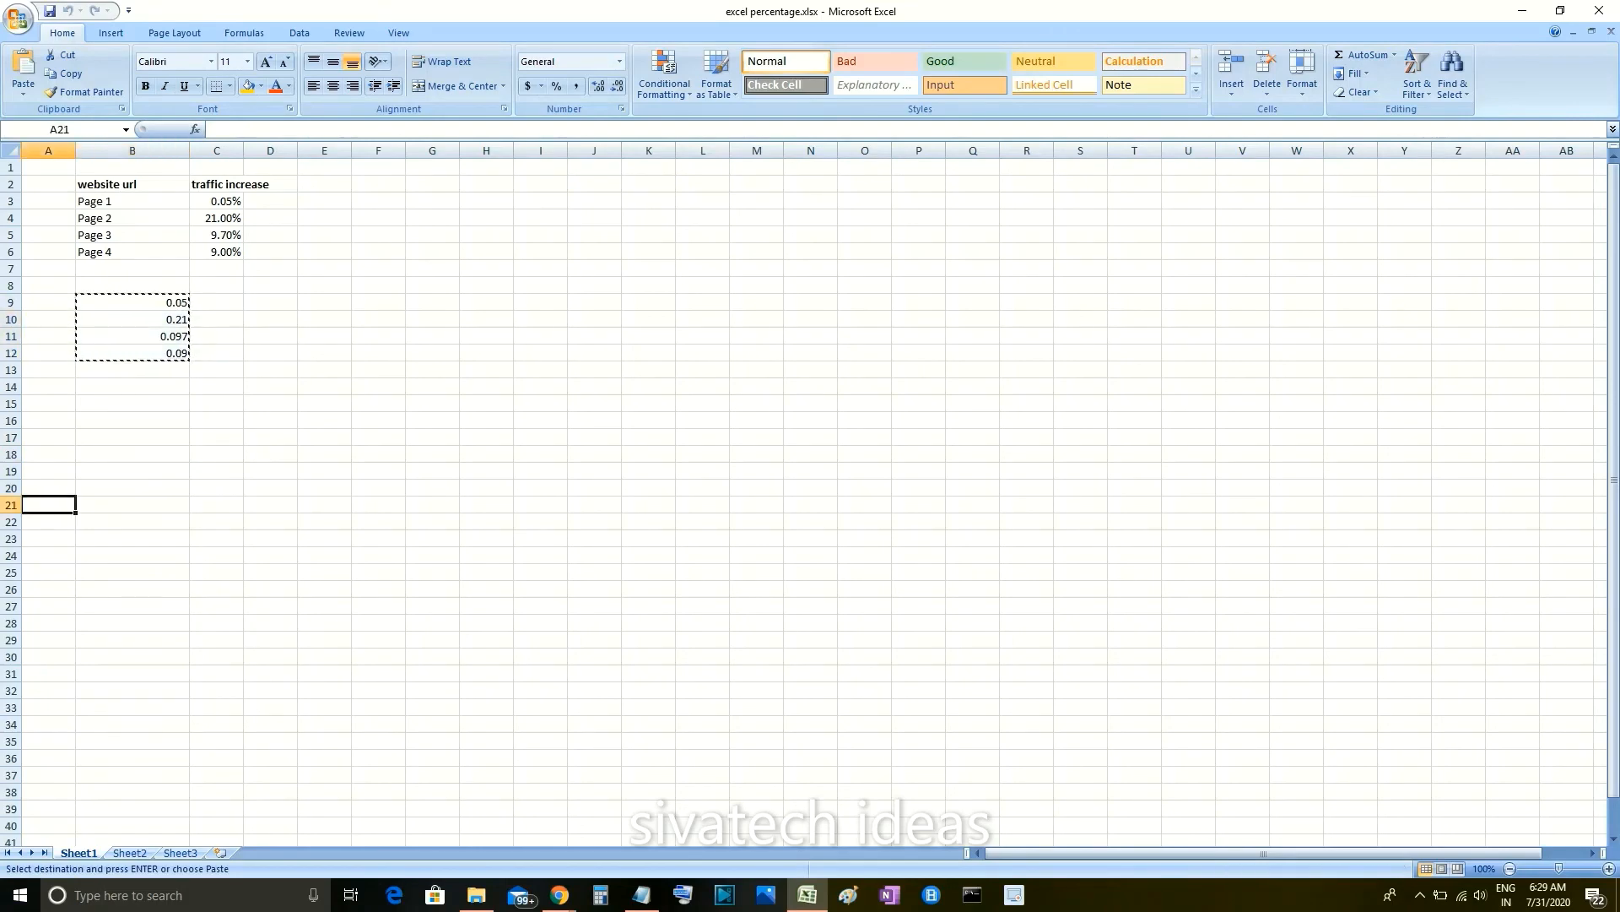
{"action": "key", "text": "ctrl+v"}
{"action": "left_click", "coordinate": [133, 539]}
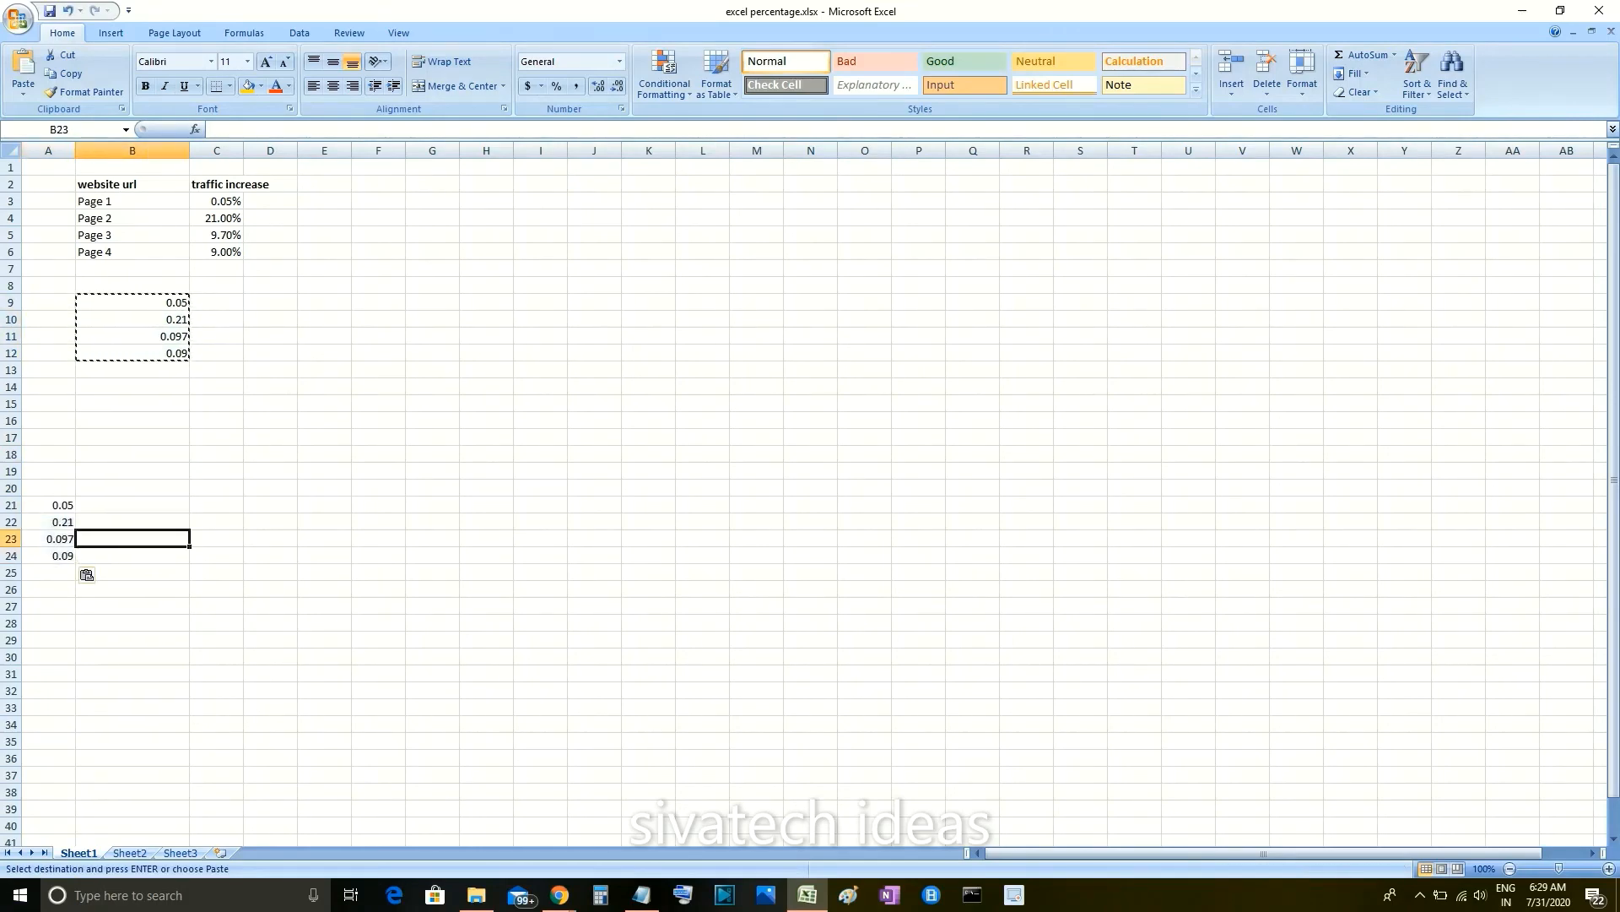
Step: Apply the Percentage number format to the copied decimals in A21:A24
{"action": "left_click_drag", "start_coordinate": [51, 505], "coordinate": [51, 556]}
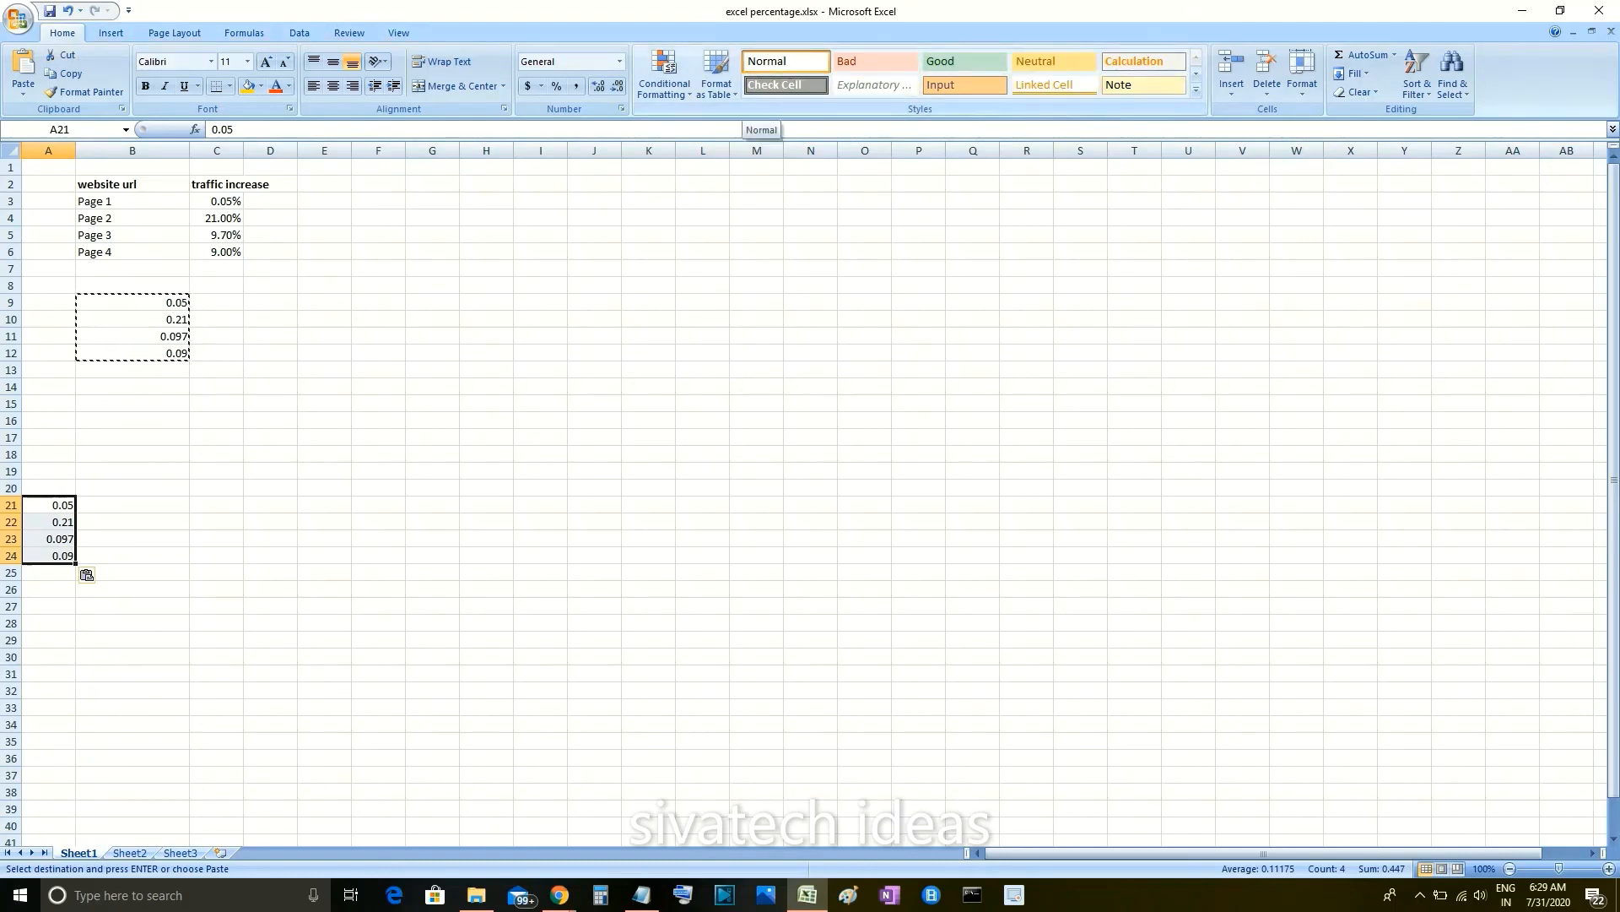
{"action": "key", "text": "Escape"}
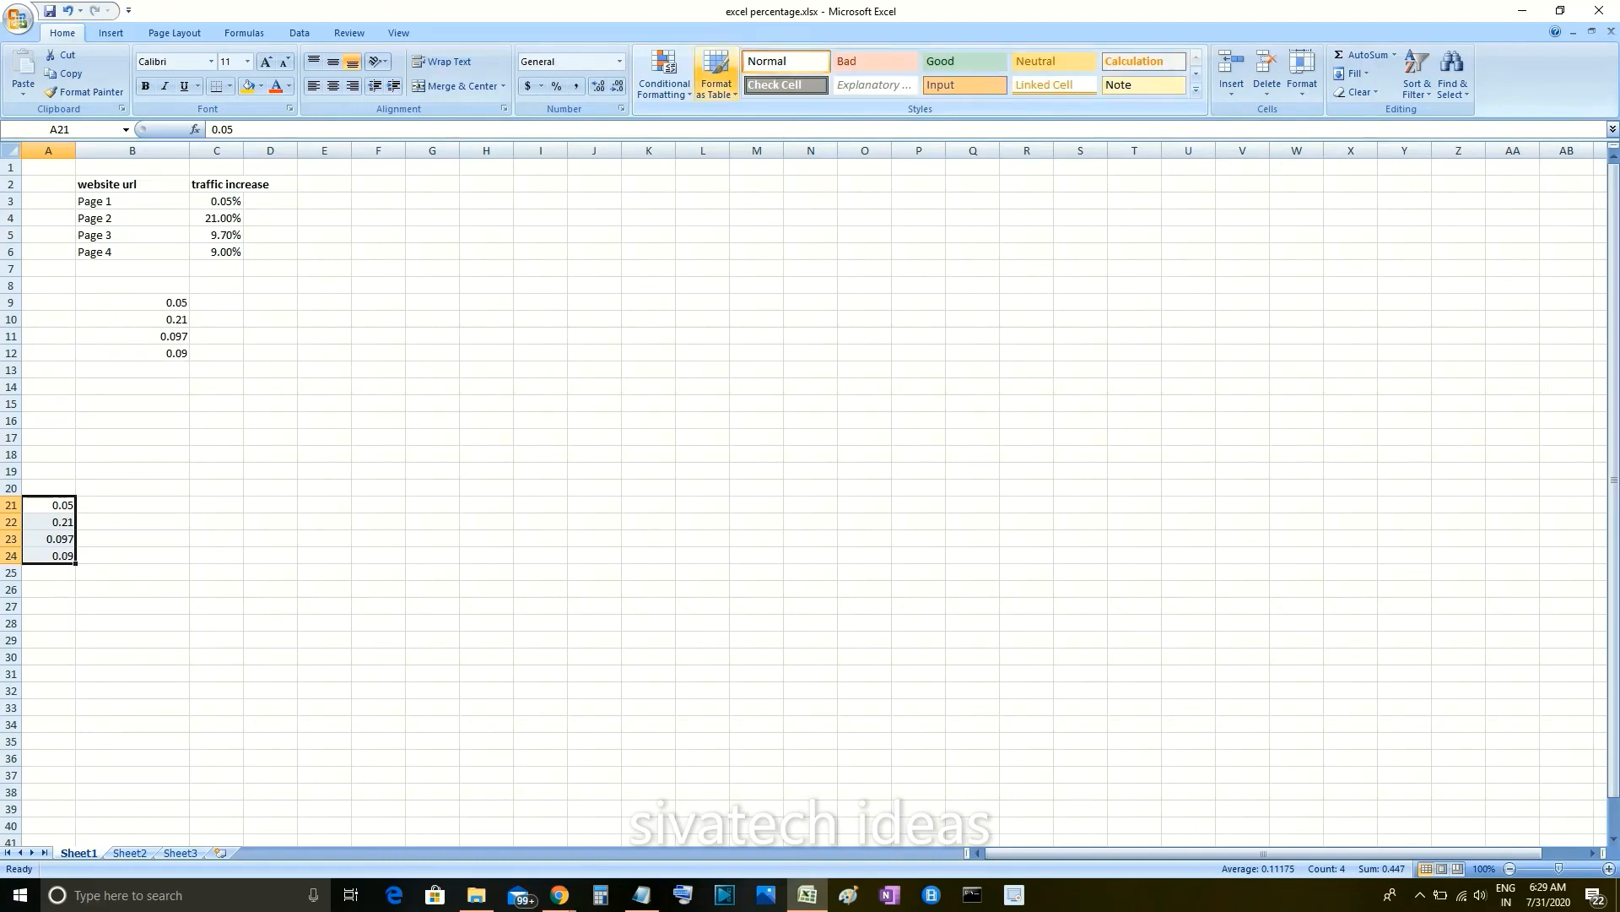
{"action": "left_click", "coordinate": [619, 61]}
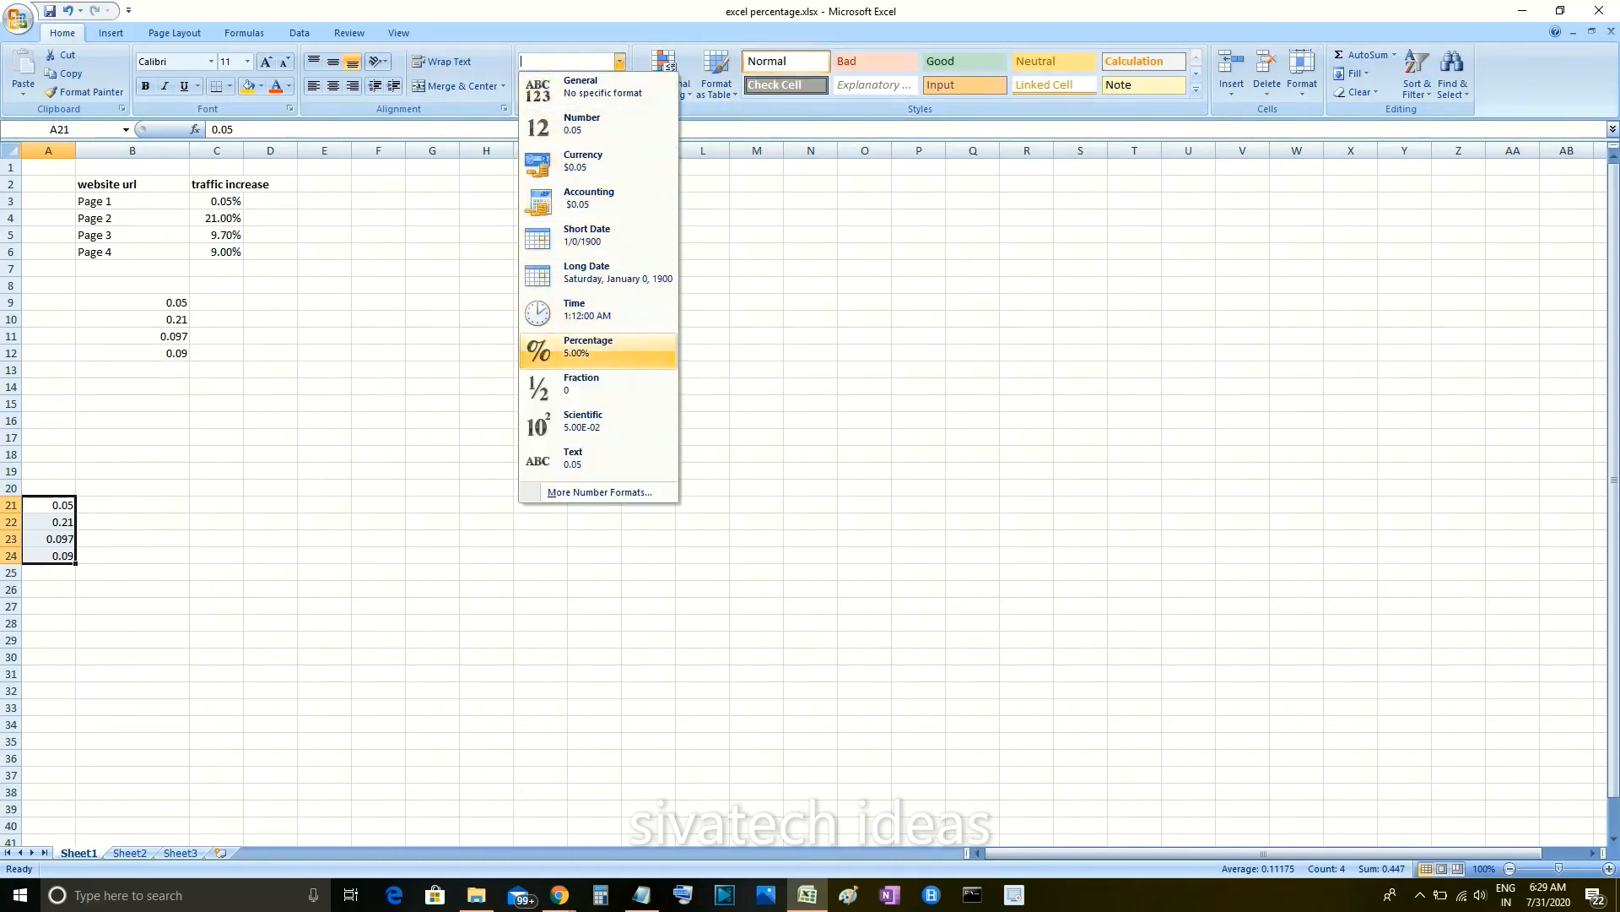
{"action": "left_click", "coordinate": [588, 346]}
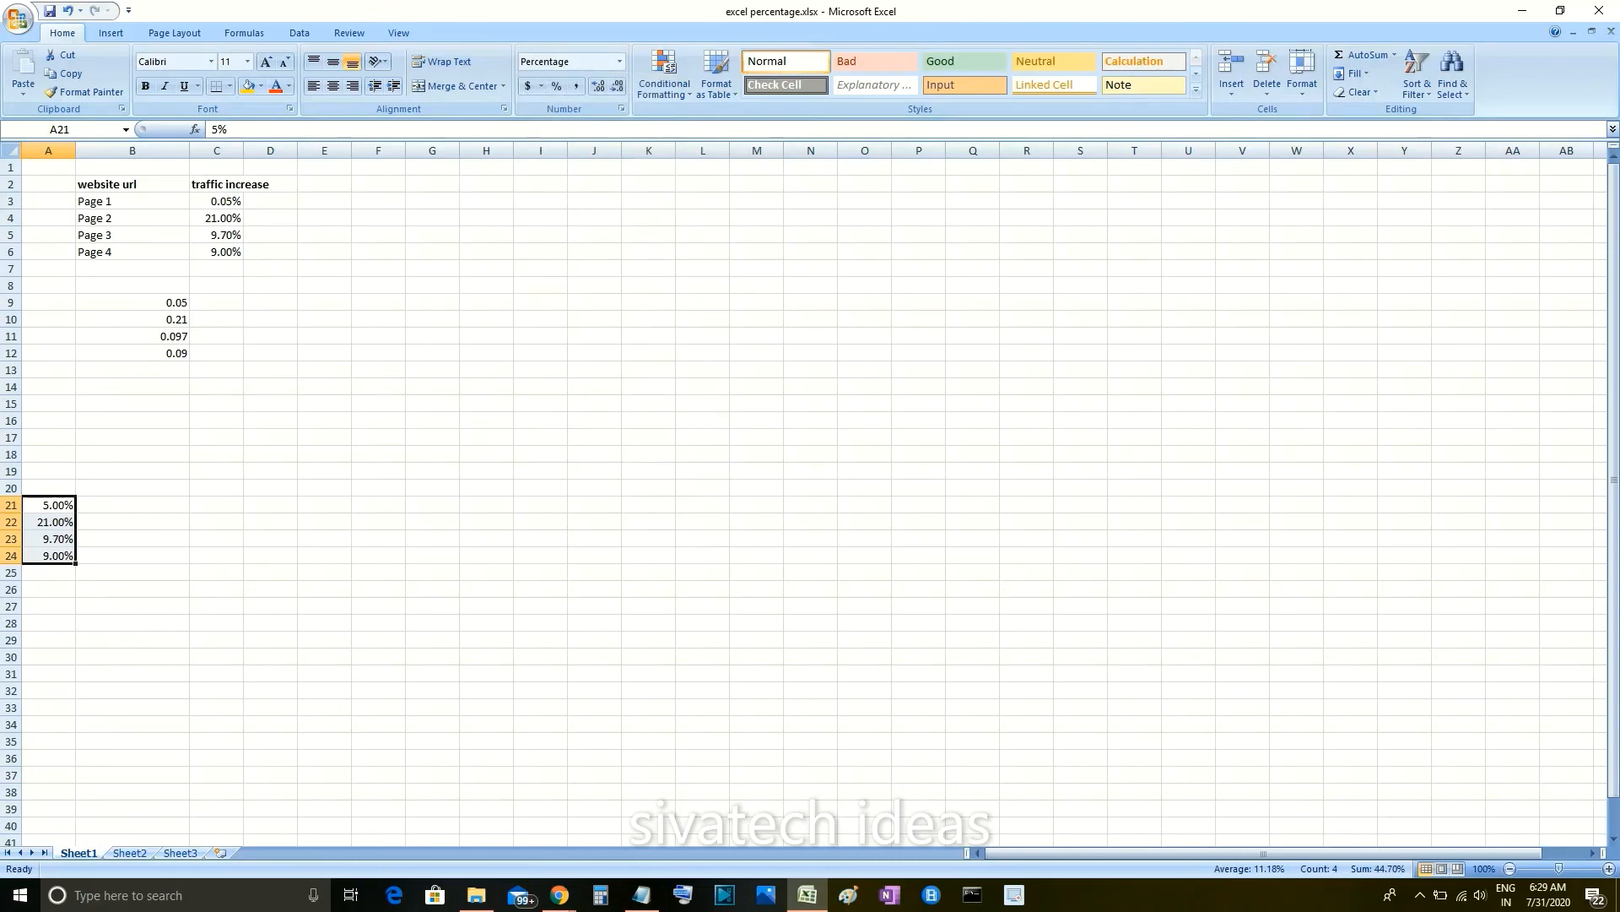
{"action": "left_click", "coordinate": [324, 522]}
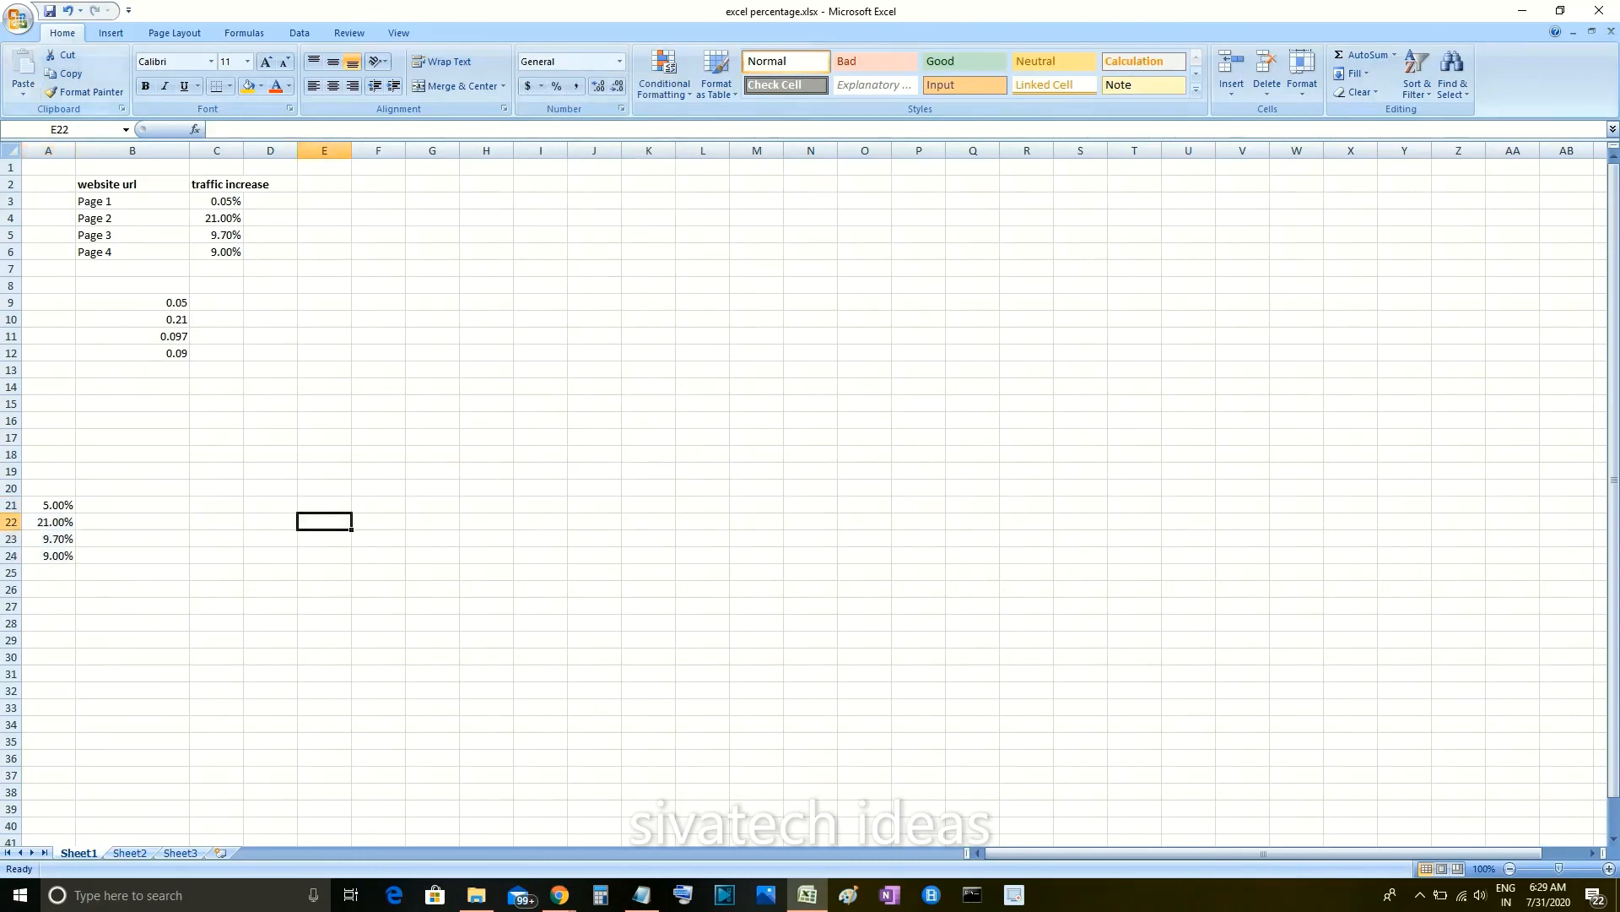